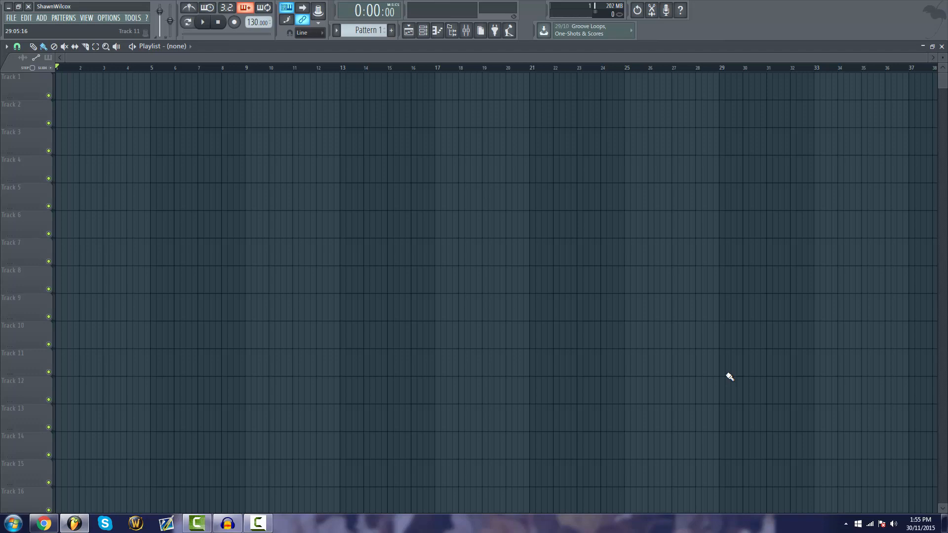
Switch to Chrome and look through the list of free plugins on Splice
{"action": "left_click", "coordinate": [43, 524]}
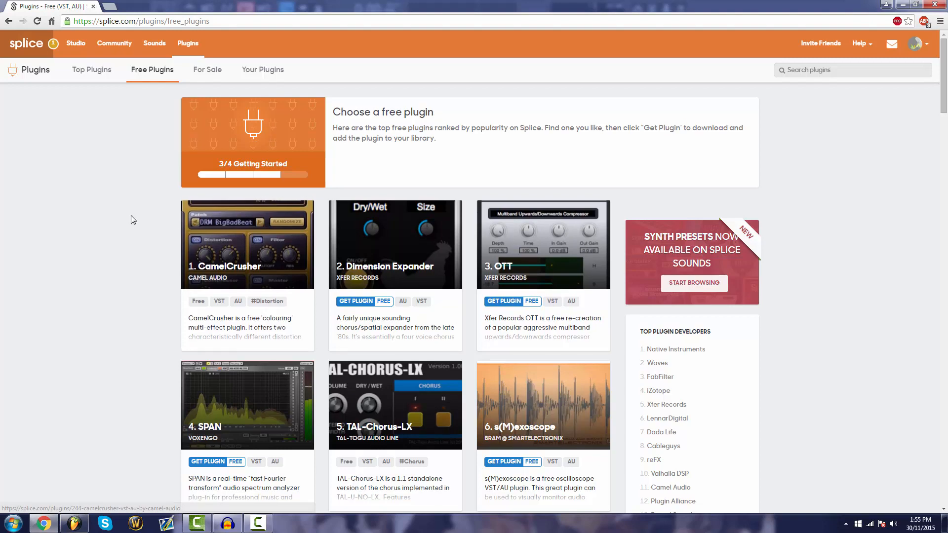
{"action": "scroll", "coordinate": [612, 271], "scroll_direction": "down", "scroll_amount": 17}
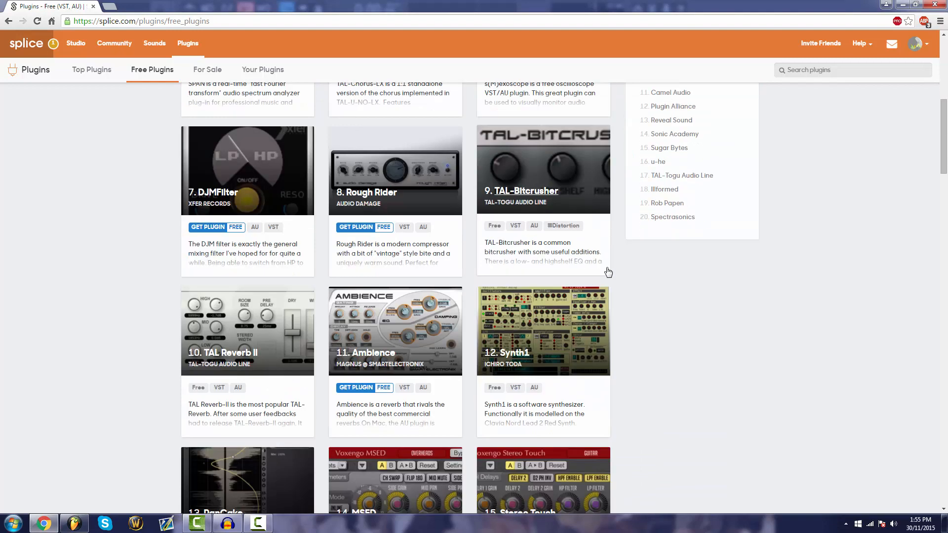
{"action": "scroll", "coordinate": [786, 340], "scroll_direction": "down", "scroll_amount": 3}
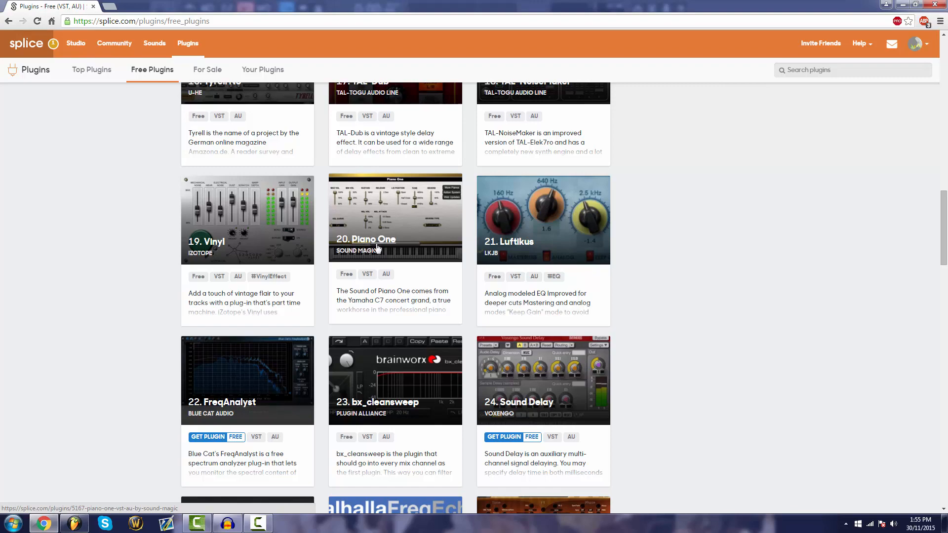
{"action": "scroll", "coordinate": [434, 243], "scroll_direction": "up", "scroll_amount": 14}
{"action": "scroll", "coordinate": [434, 243], "scroll_direction": "up", "scroll_amount": 6}
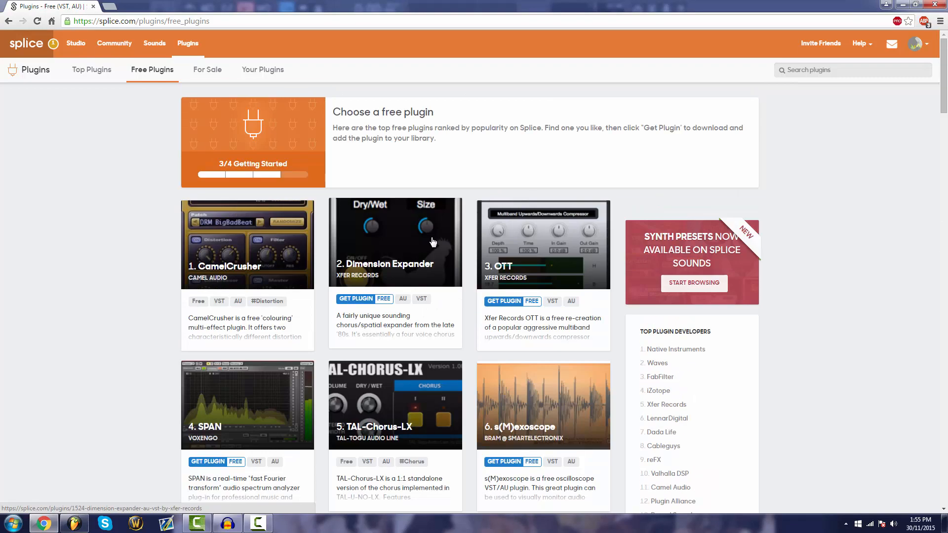
Open Splice's Community section and look through the trending public releases
{"action": "left_click", "coordinate": [115, 44]}
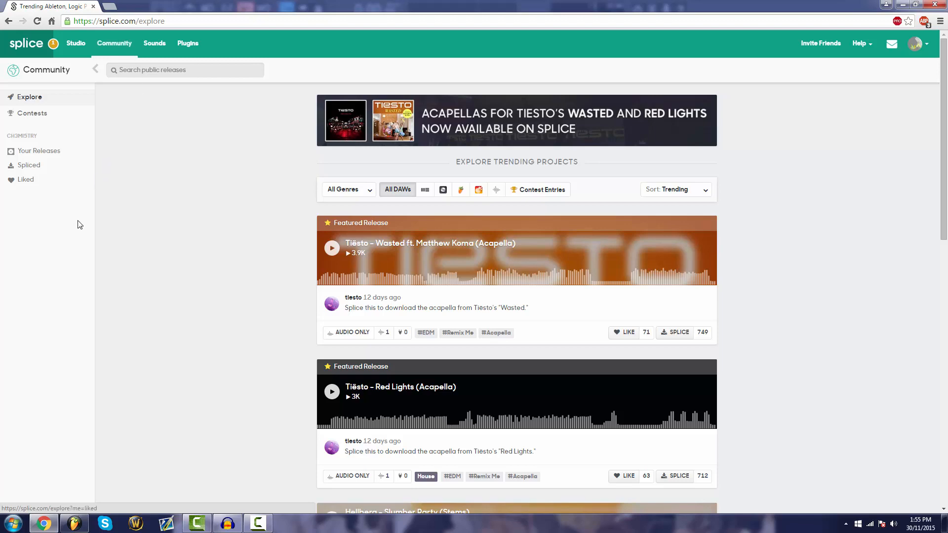
{"action": "scroll", "coordinate": [176, 230], "scroll_direction": "down", "scroll_amount": 8}
{"action": "scroll", "coordinate": [177, 230], "scroll_direction": "up", "scroll_amount": 8}
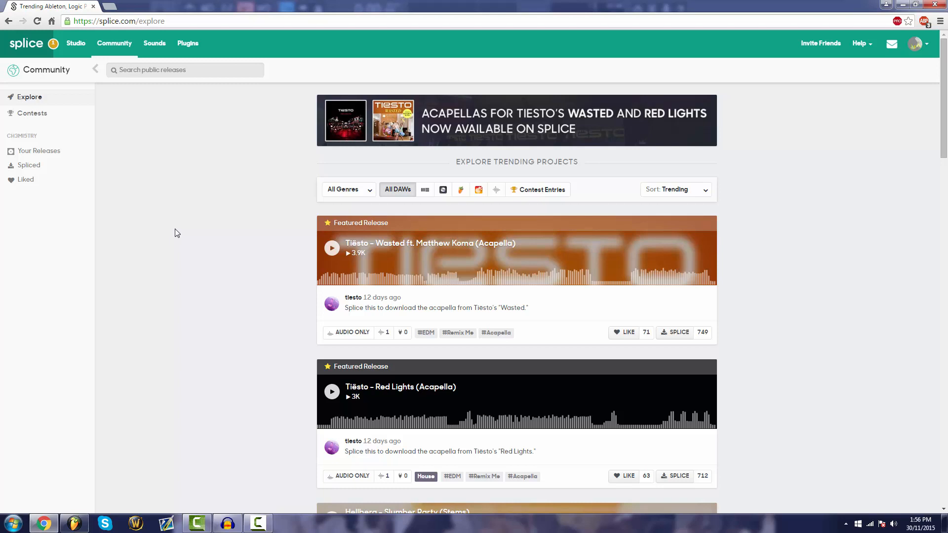
{"action": "scroll", "coordinate": [177, 233], "scroll_direction": "down", "scroll_amount": 4}
{"action": "scroll", "coordinate": [187, 239], "scroll_direction": "up", "scroll_amount": 4}
{"action": "scroll", "coordinate": [220, 253], "scroll_direction": "down", "scroll_amount": 3}
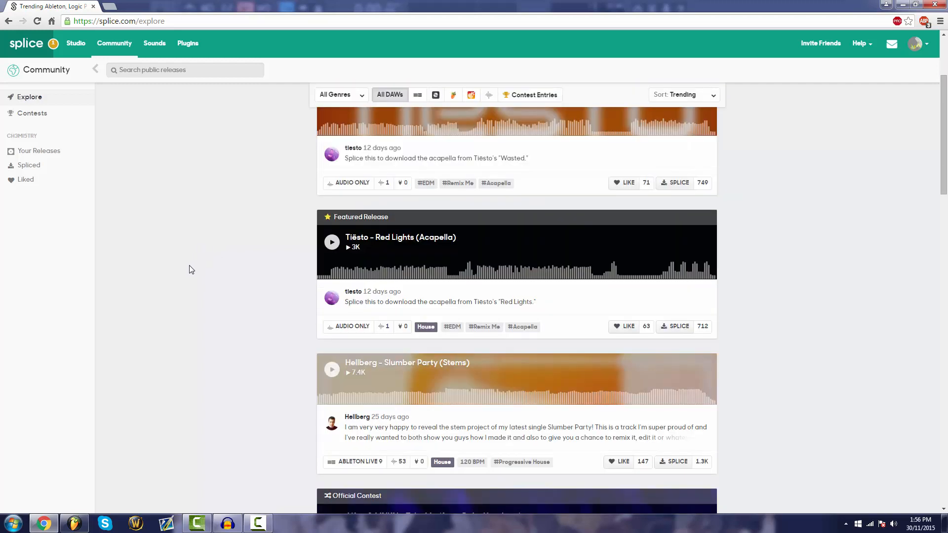
{"action": "scroll", "coordinate": [192, 269], "scroll_direction": "up", "scroll_amount": 3}
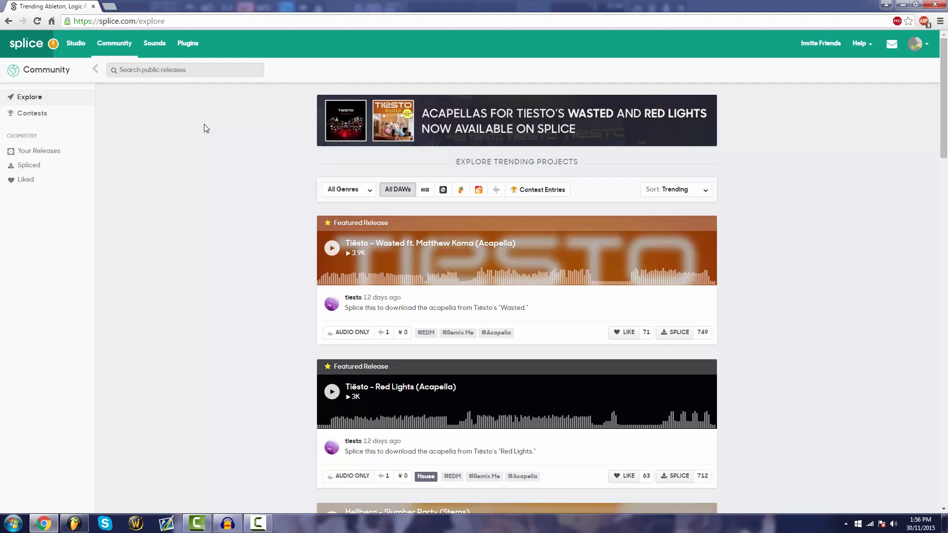
Open the Sounds section, view the synth presets by plugin, and return to the Sounds browse page
{"action": "left_click", "coordinate": [151, 46]}
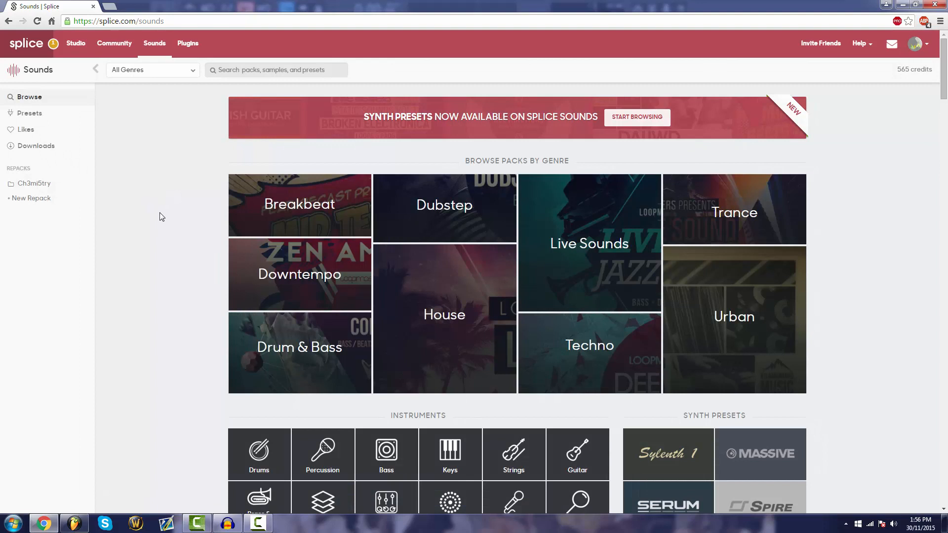
{"action": "mouse_move", "coordinate": [597, 255]}
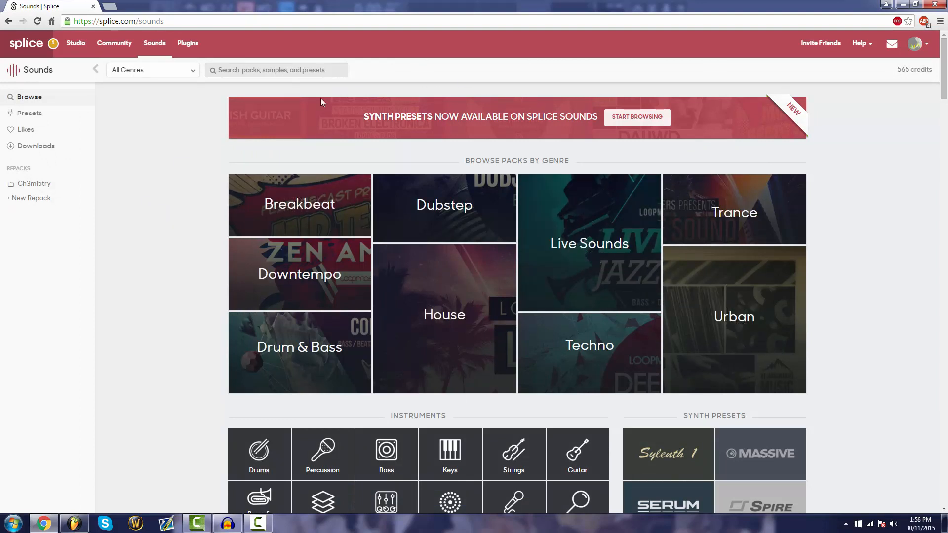
{"action": "left_click", "coordinate": [546, 119]}
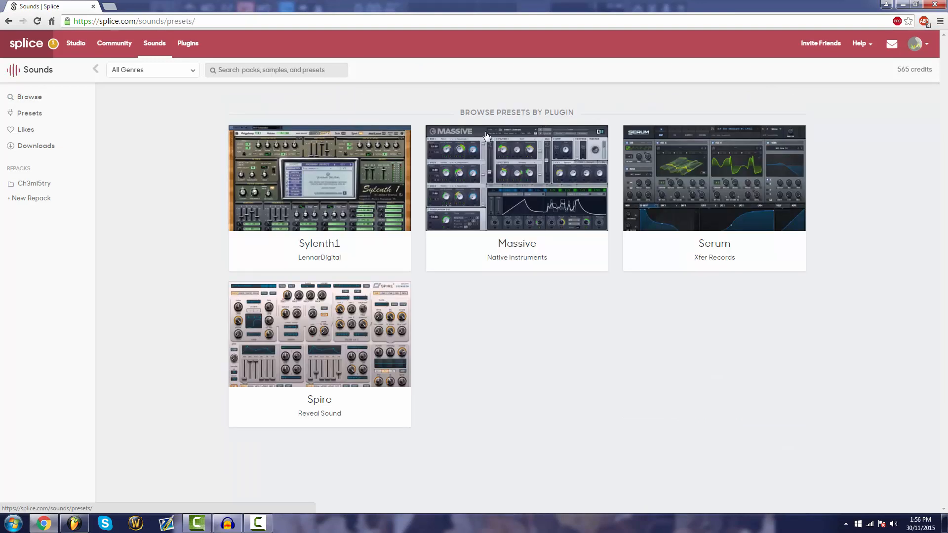
{"action": "left_click", "coordinate": [12, 22]}
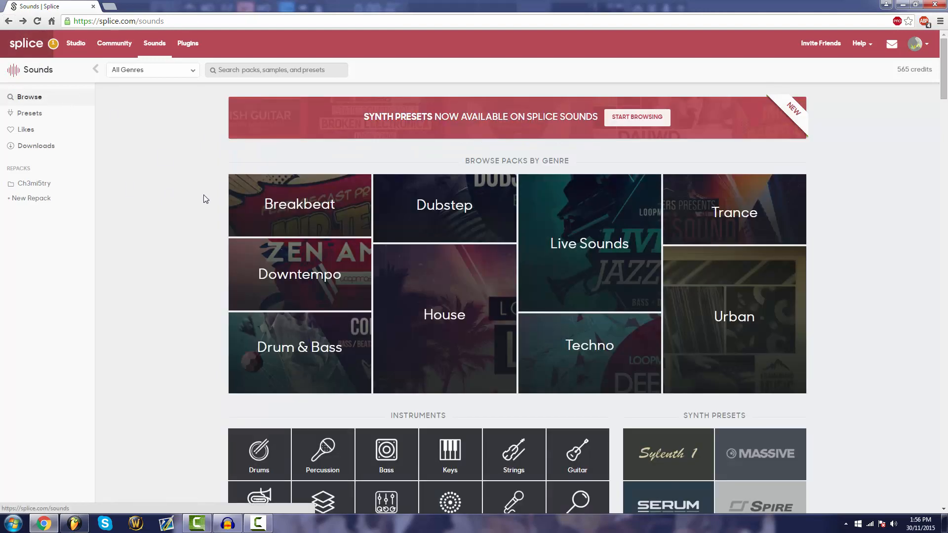
Examine the sample pack genres, public repacks and November's Top 10 on the Sounds browse page
{"action": "scroll", "coordinate": [203, 200], "scroll_direction": "down", "scroll_amount": 2}
{"action": "scroll", "coordinate": [204, 205], "scroll_direction": "up", "scroll_amount": 2}
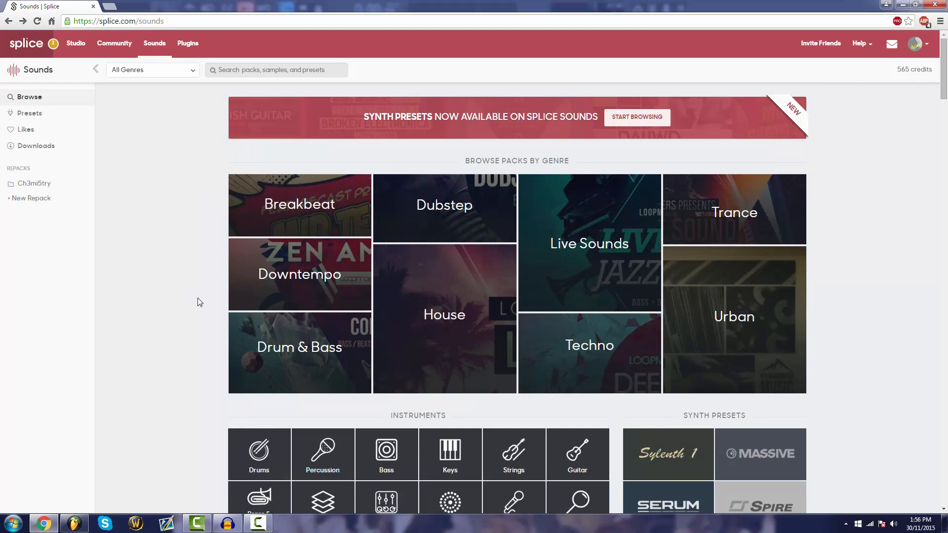
{"action": "scroll", "coordinate": [197, 306], "scroll_direction": "down", "scroll_amount": 15}
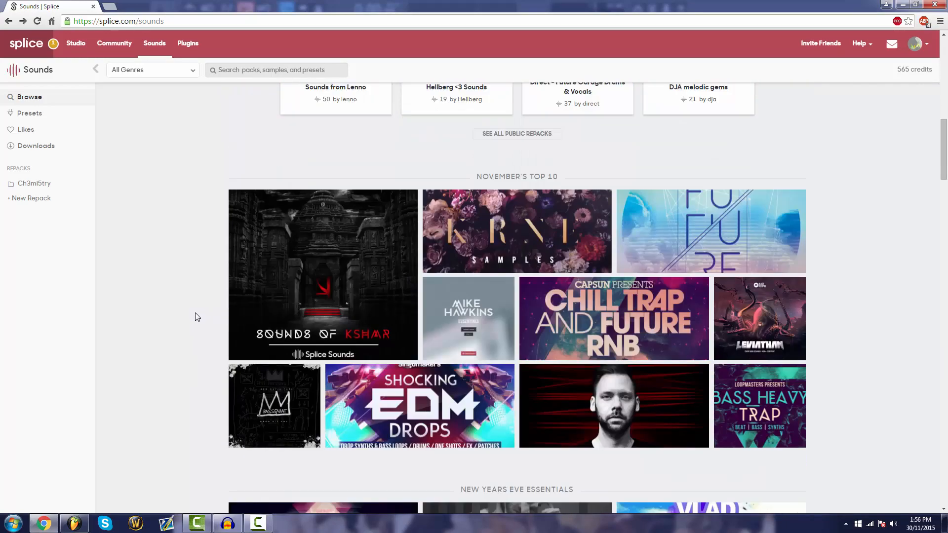
{"action": "scroll", "coordinate": [194, 318], "scroll_direction": "down", "scroll_amount": 4}
{"action": "scroll", "coordinate": [193, 321], "scroll_direction": "up", "scroll_amount": 15}
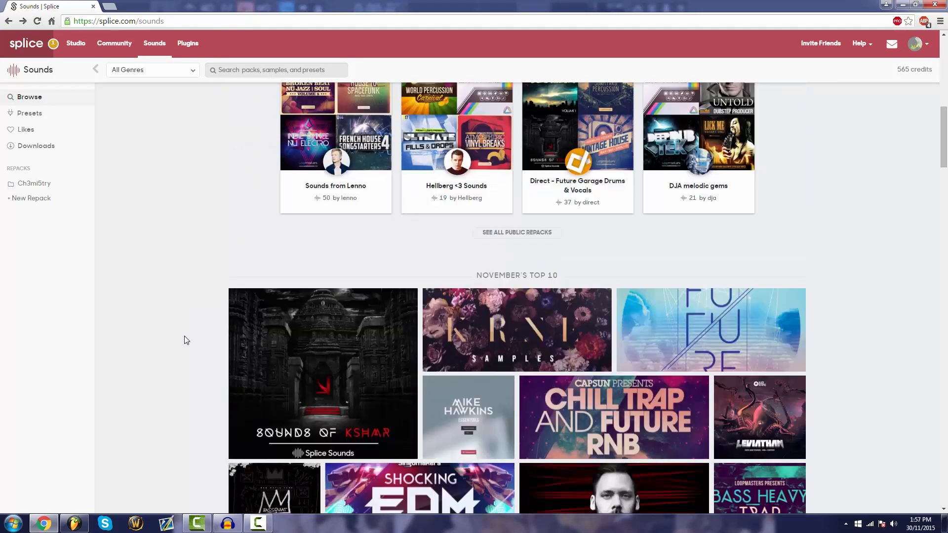
{"action": "scroll", "coordinate": [185, 340], "scroll_direction": "up", "scroll_amount": 3}
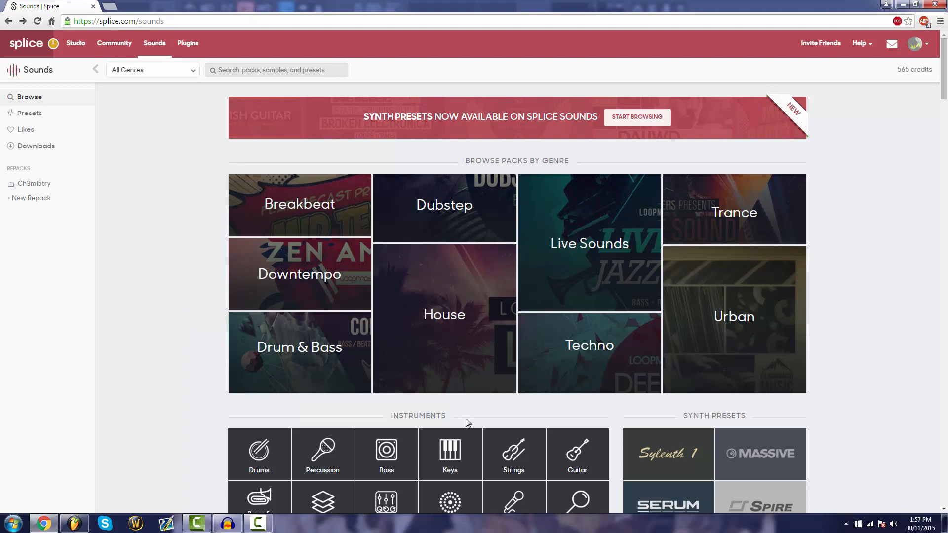
{"action": "mouse_move", "coordinate": [277, 338]}
{"action": "mouse_move", "coordinate": [448, 368]}
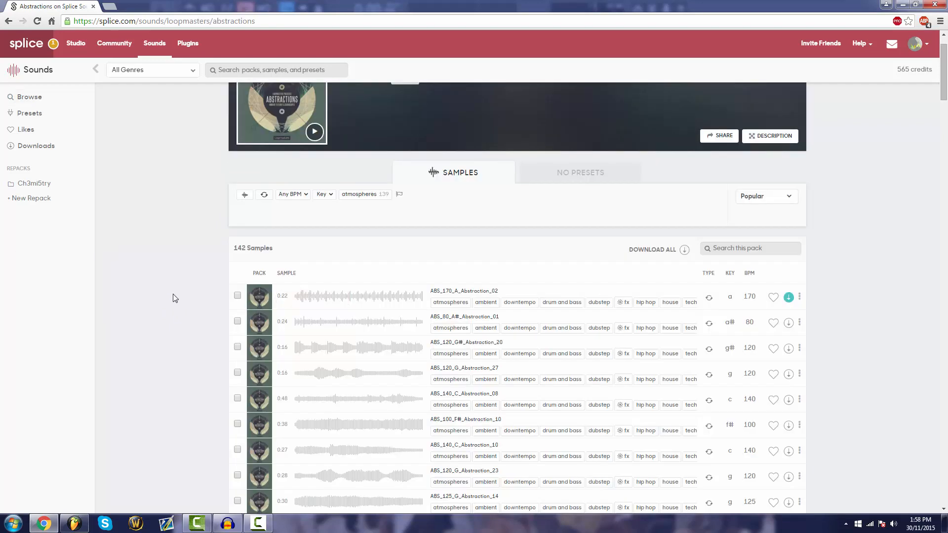
Look through the sample list of the Loopmasters Abstractions pack
{"action": "scroll", "coordinate": [175, 341], "scroll_direction": "down", "scroll_amount": 2}
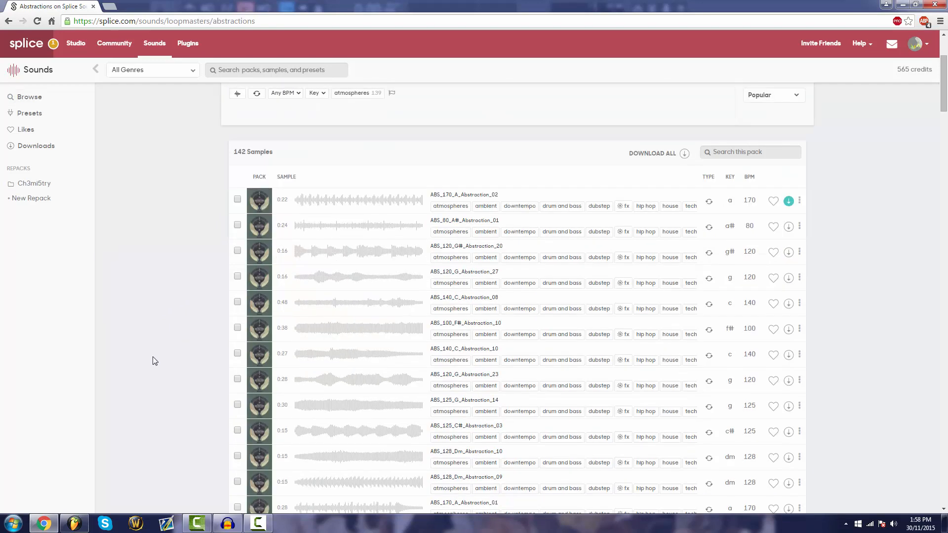
{"action": "scroll", "coordinate": [153, 357], "scroll_direction": "up", "scroll_amount": 3}
{"action": "scroll", "coordinate": [166, 352], "scroll_direction": "down", "scroll_amount": 2}
{"action": "scroll", "coordinate": [169, 352], "scroll_direction": "down", "scroll_amount": 2}
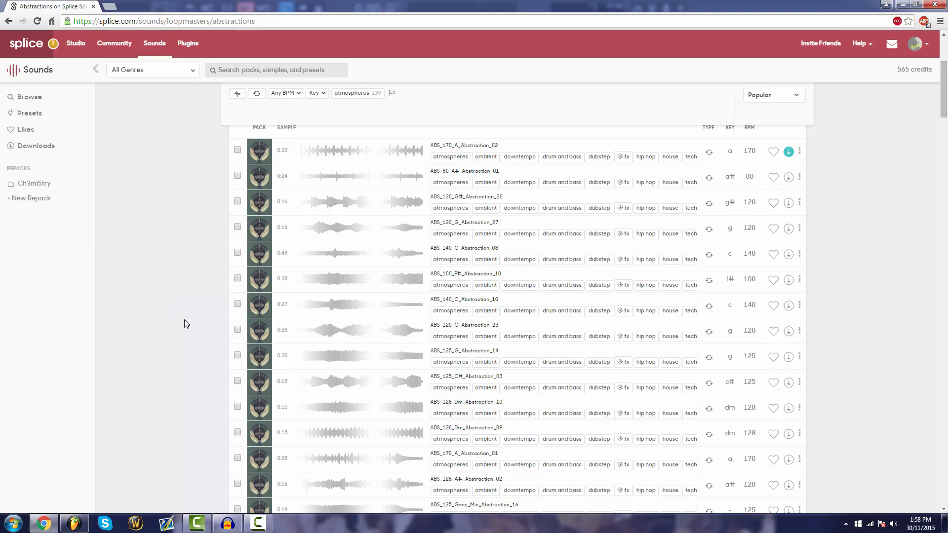
{"action": "scroll", "coordinate": [187, 324], "scroll_direction": "up", "scroll_amount": 3}
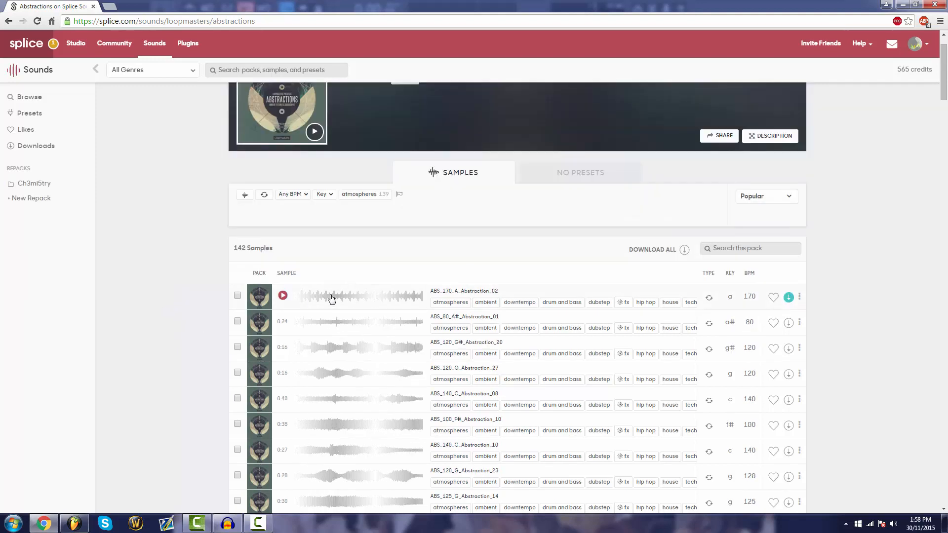
{"action": "scroll", "coordinate": [331, 298], "scroll_direction": "down", "scroll_amount": 5}
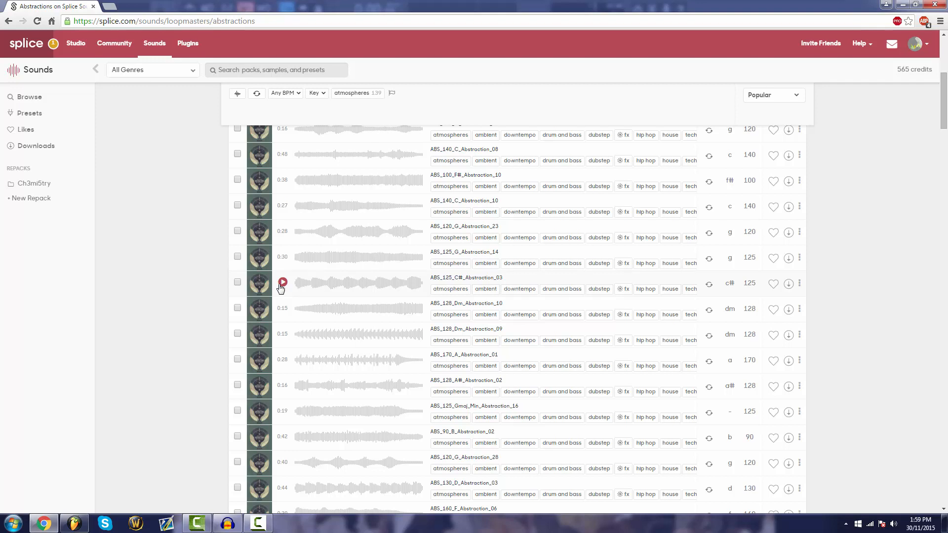
{"action": "scroll", "coordinate": [281, 288], "scroll_direction": "up", "scroll_amount": 5}
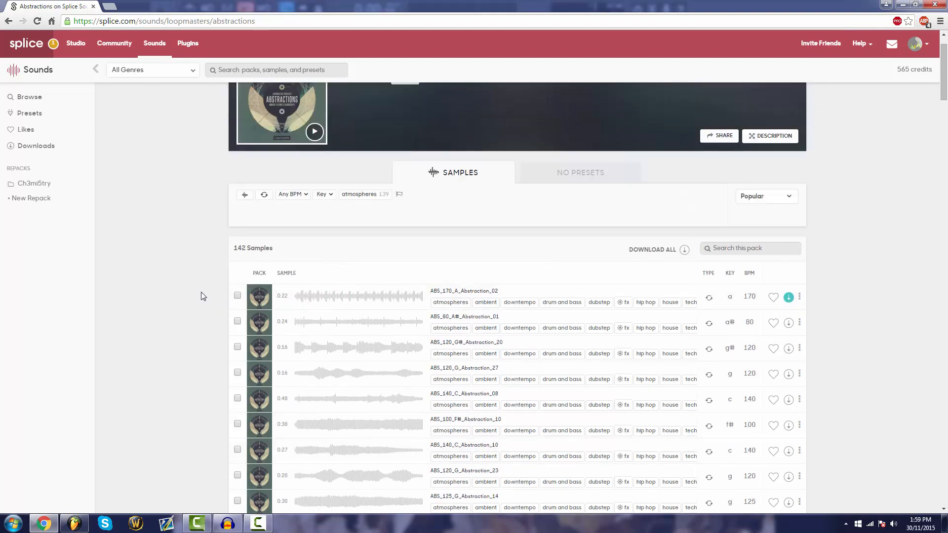
{"action": "scroll", "coordinate": [207, 291], "scroll_direction": "down", "scroll_amount": 1}
{"action": "scroll", "coordinate": [218, 296], "scroll_direction": "down", "scroll_amount": 4}
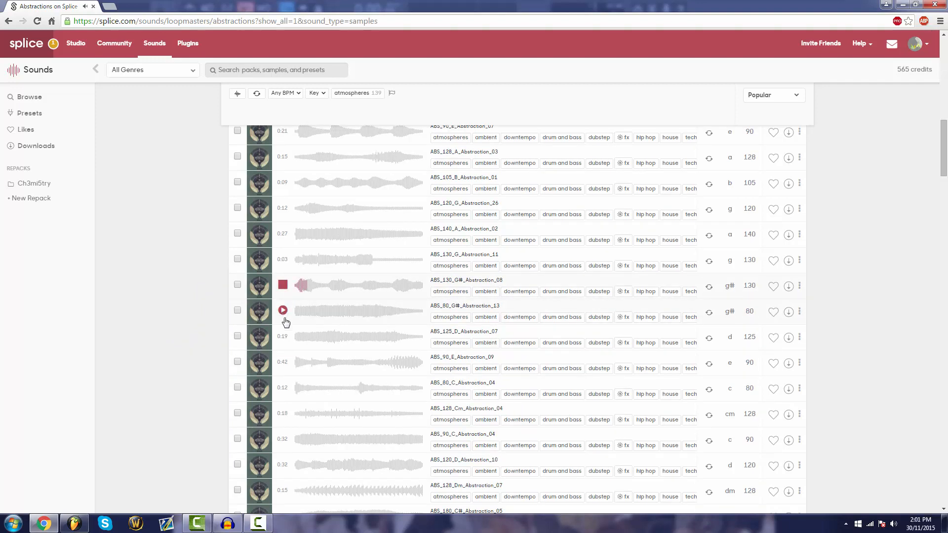
Preview ABS_80_G#_Abstraction_13 and ABS_125_D_Abstraction_07, and download ABS_80_G#_Abstraction_13
{"action": "left_click", "coordinate": [283, 311]}
{"action": "left_click", "coordinate": [283, 336]}
{"action": "left_click", "coordinate": [282, 336]}
{"action": "left_click", "coordinate": [283, 311]}
{"action": "left_click", "coordinate": [789, 313]}
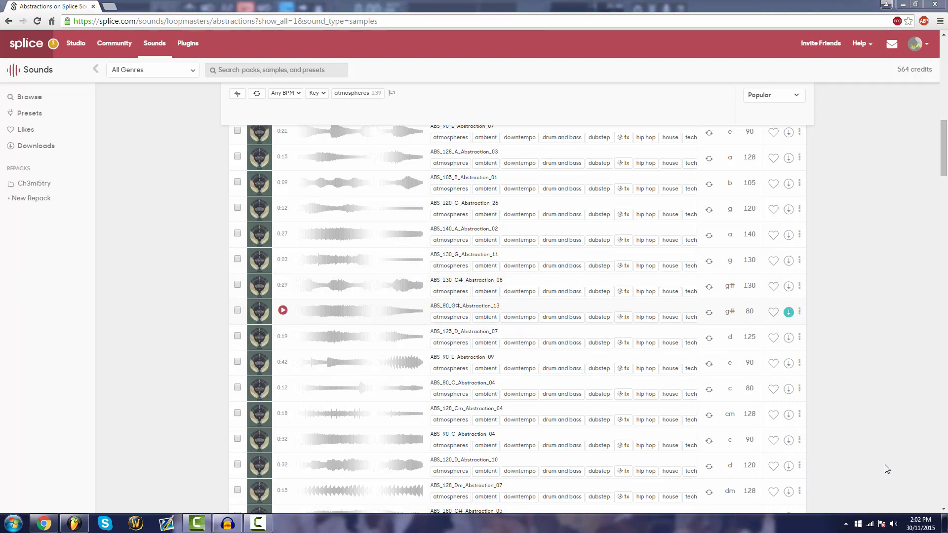
Switch to FL Studio and place ABS_80_G#_Abstraction_13 from the Splice desktop client at the start of Track 2
{"action": "left_click", "coordinate": [66, 528]}
{"action": "left_click", "coordinate": [66, 530]}
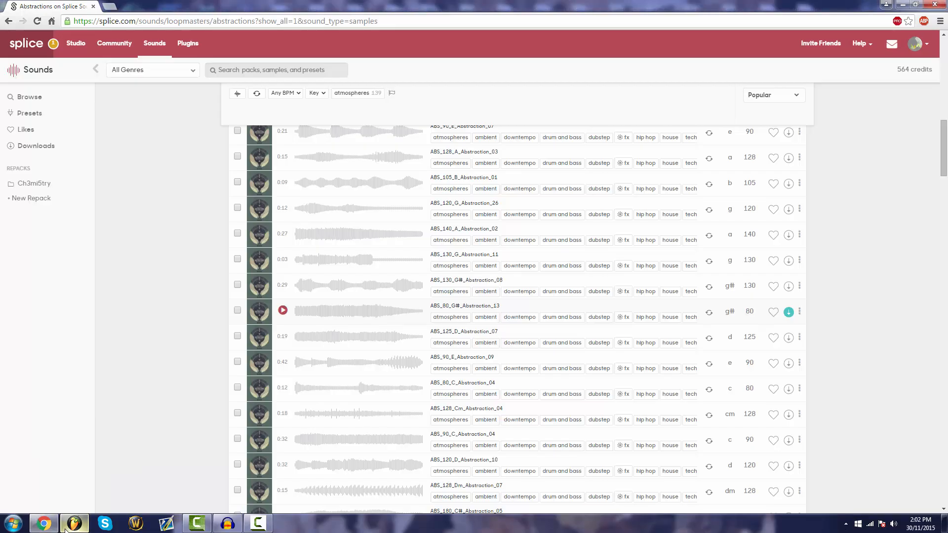
{"action": "left_click", "coordinate": [66, 530]}
{"action": "left_click", "coordinate": [846, 523]}
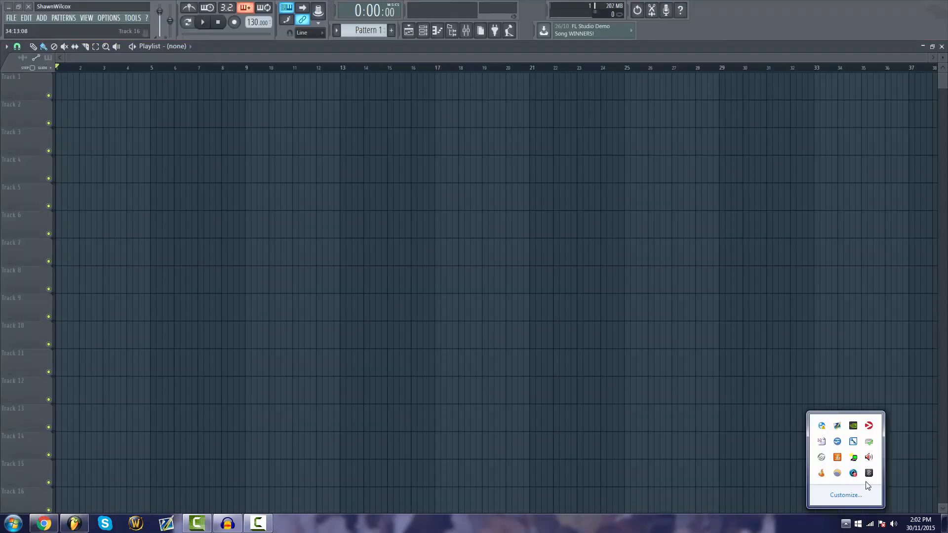
{"action": "left_click", "coordinate": [869, 473]}
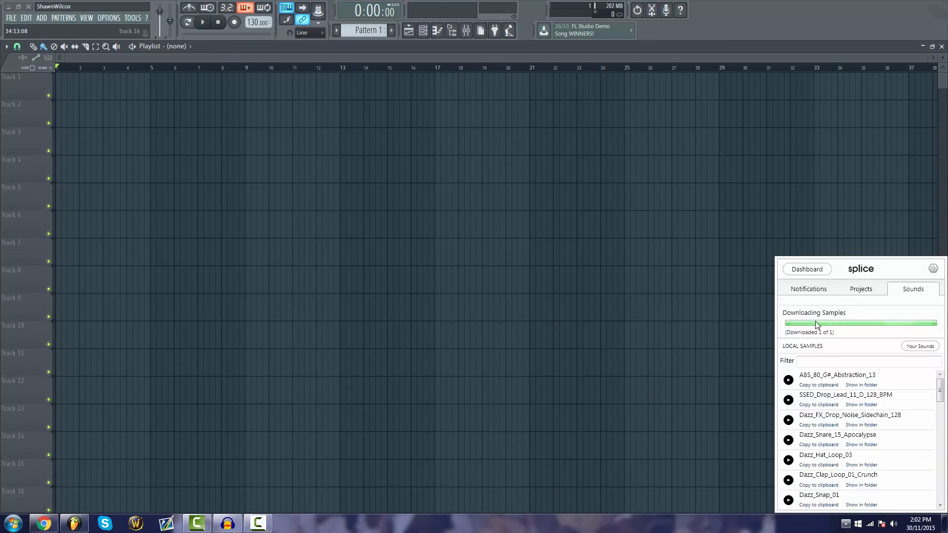
{"action": "left_click_drag", "start_coordinate": [868, 348], "coordinate": [69, 107]}
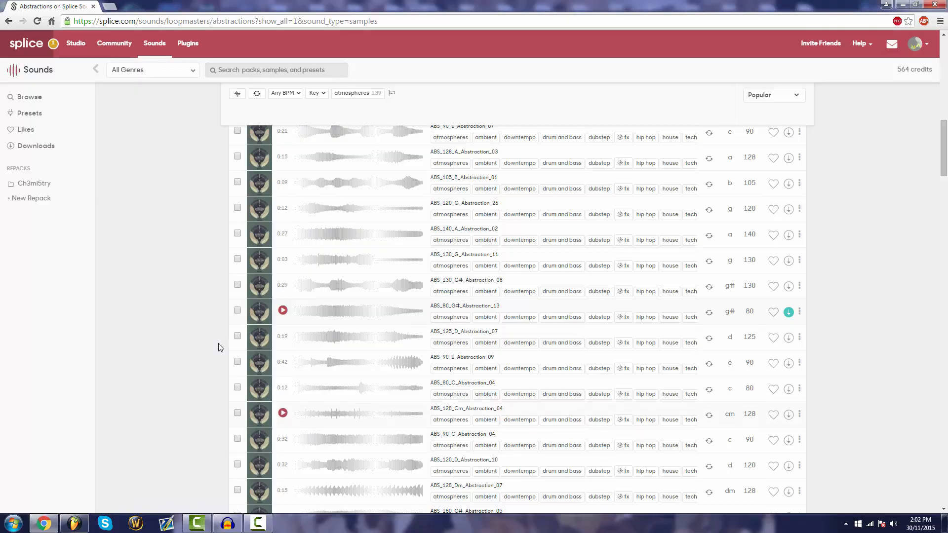
Switch back to Chrome and add ABS_80_G#_Abstraction_13 to the existing repack
{"action": "left_click", "coordinate": [44, 523]}
{"action": "left_click_drag", "start_coordinate": [316, 320], "coordinate": [54, 188]}
{"action": "left_click_drag", "start_coordinate": [396, 318], "coordinate": [45, 187]}
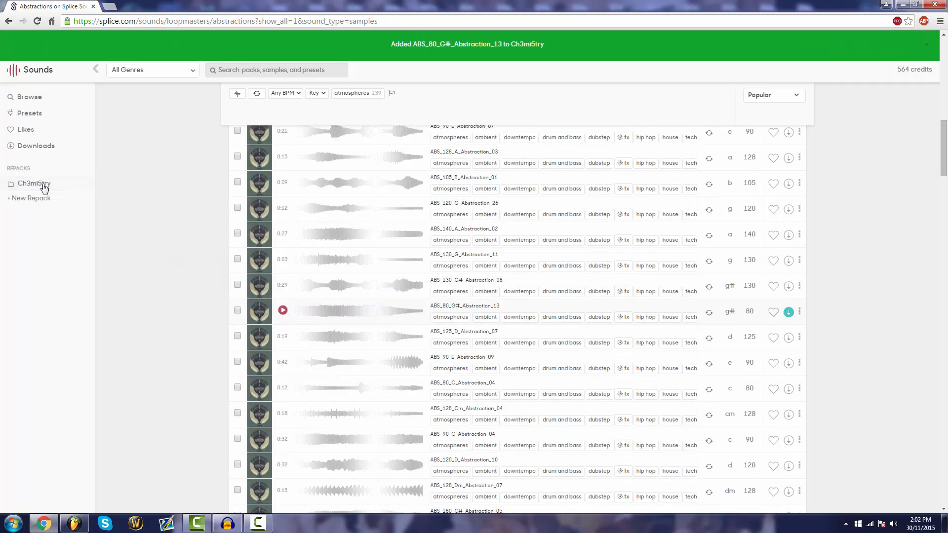
Open the repack to review its samples, and return to the Sounds browse page
{"action": "left_click", "coordinate": [40, 183]}
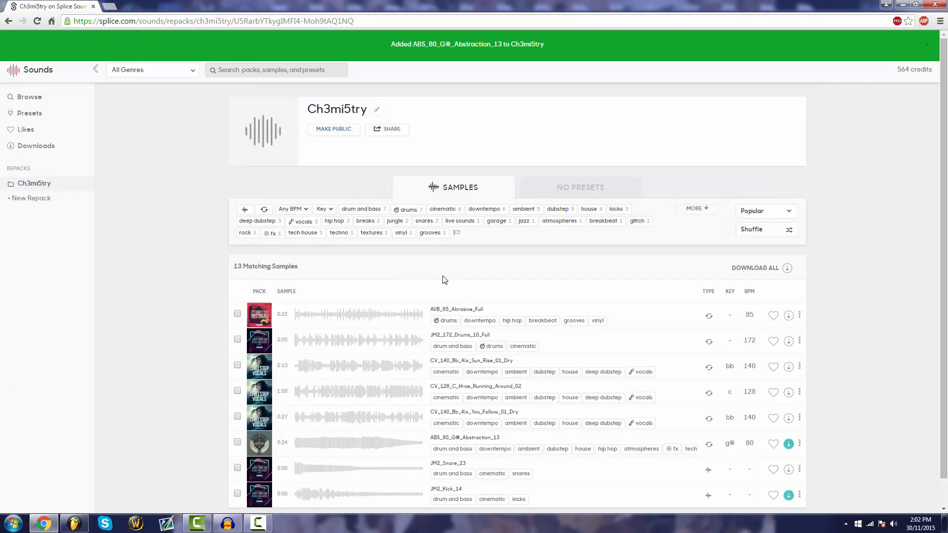
{"action": "scroll", "coordinate": [423, 423], "scroll_direction": "up", "scroll_amount": 3}
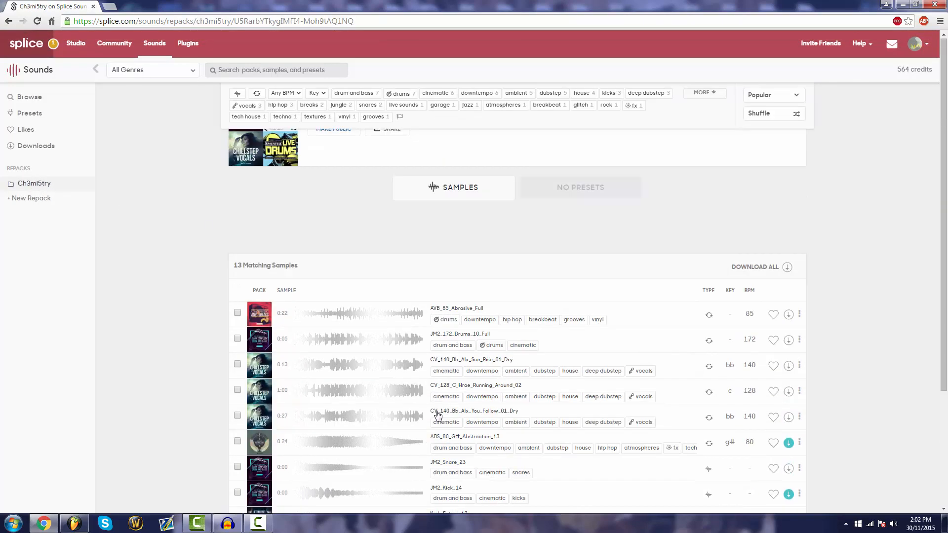
{"action": "scroll", "coordinate": [426, 409], "scroll_direction": "down", "scroll_amount": 2}
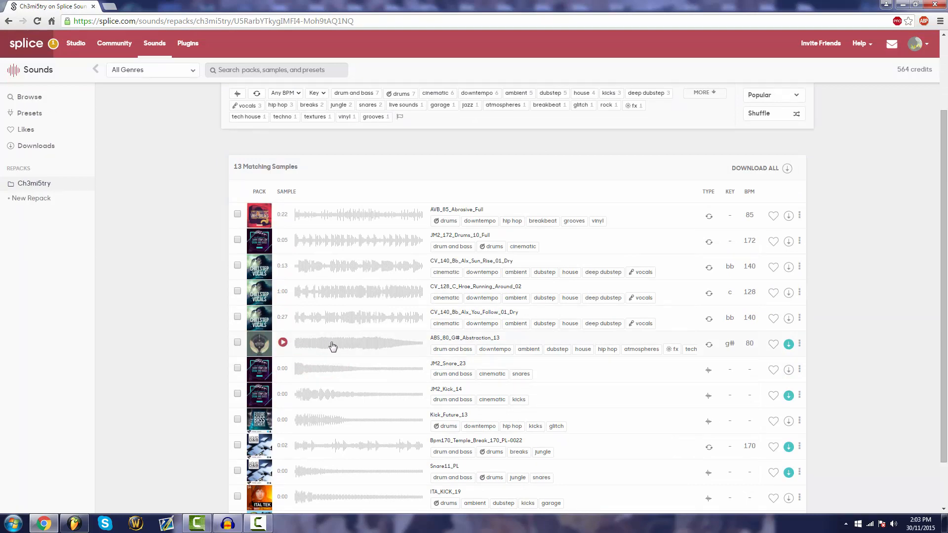
{"action": "left_click", "coordinate": [8, 21]}
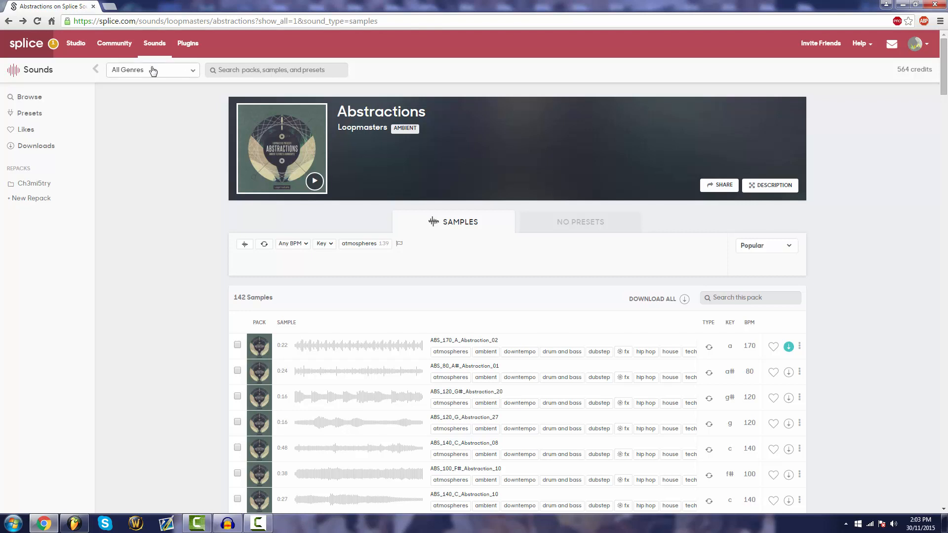
{"action": "left_click", "coordinate": [157, 50]}
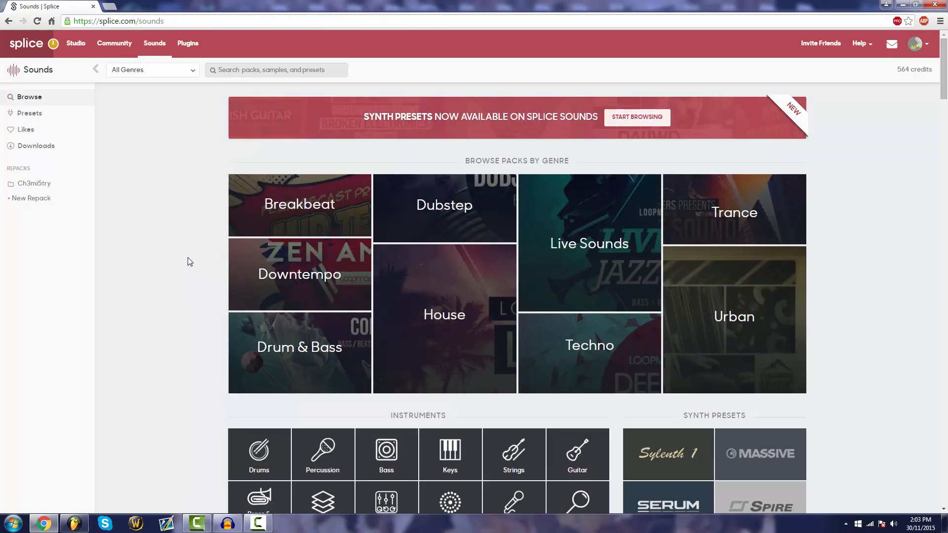
Open the Sylenth1 synth presets and preview bs-phasemod and dr-tazer
{"action": "left_click", "coordinate": [633, 122]}
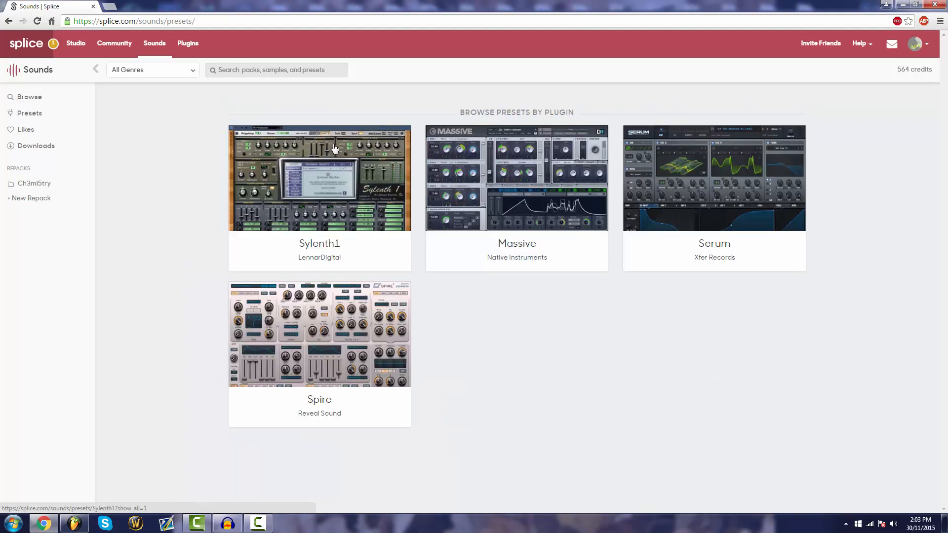
{"action": "left_click", "coordinate": [322, 203]}
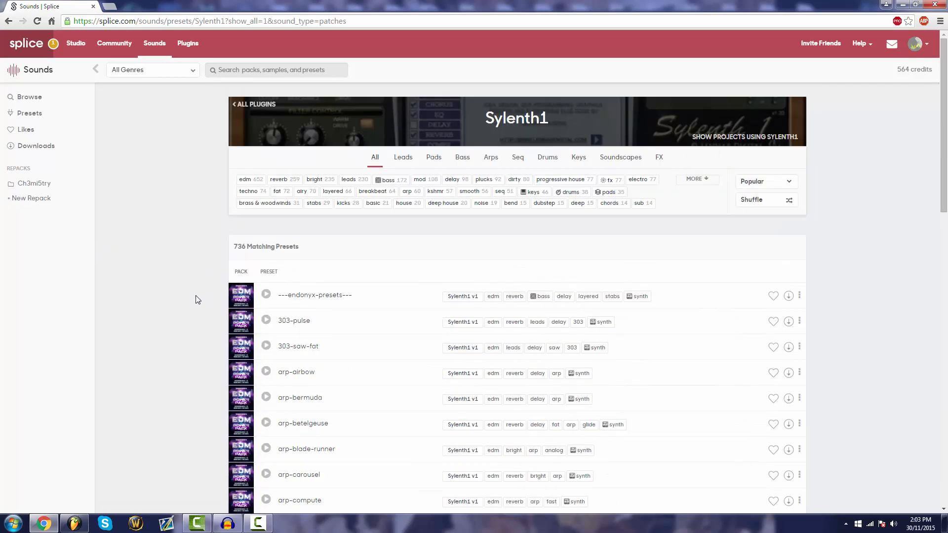
{"action": "scroll", "coordinate": [193, 298], "scroll_direction": "down", "scroll_amount": 2}
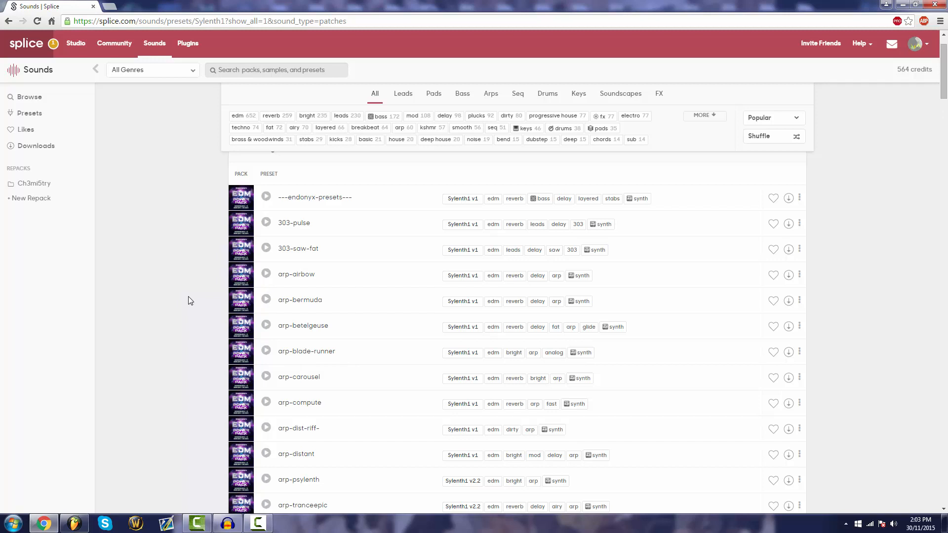
{"action": "scroll", "coordinate": [124, 301], "scroll_direction": "down", "scroll_amount": 3}
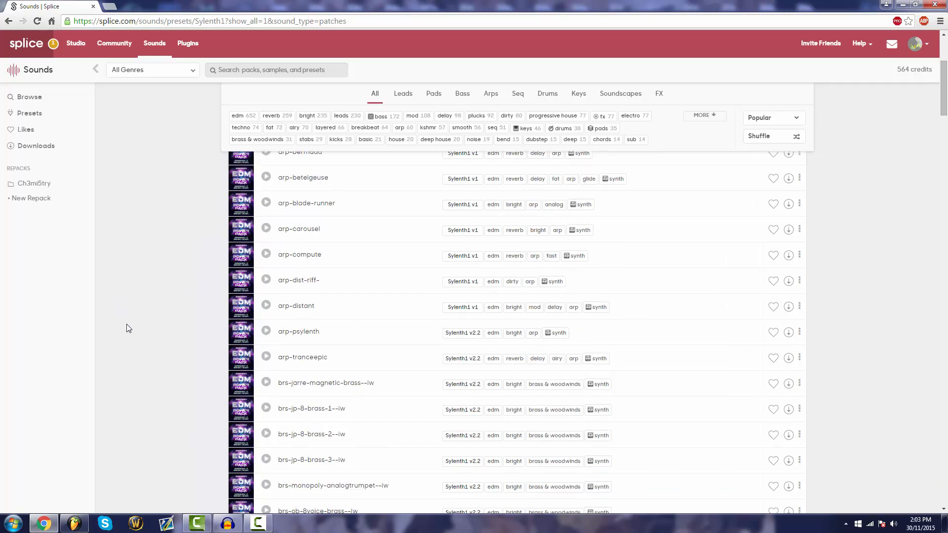
{"action": "scroll", "coordinate": [127, 327], "scroll_direction": "down", "scroll_amount": 5}
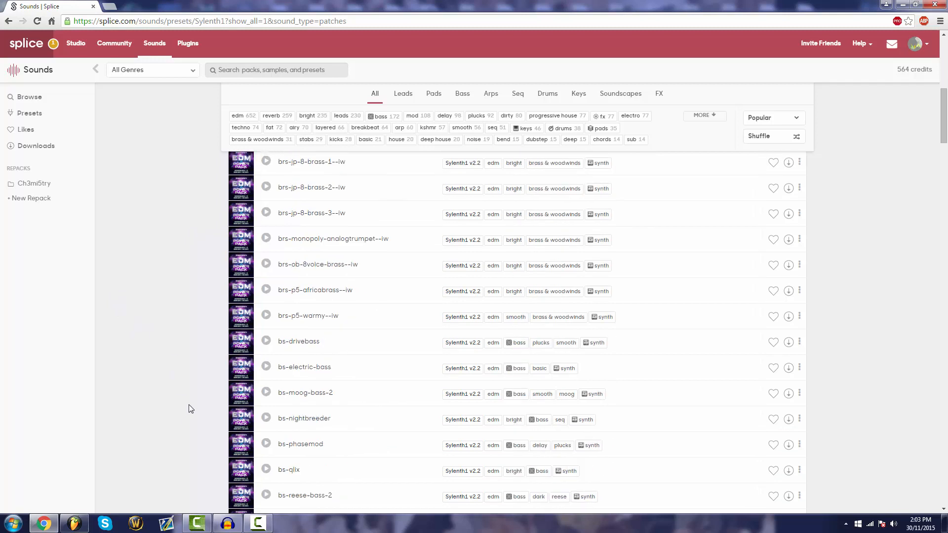
{"action": "left_click", "coordinate": [266, 444]}
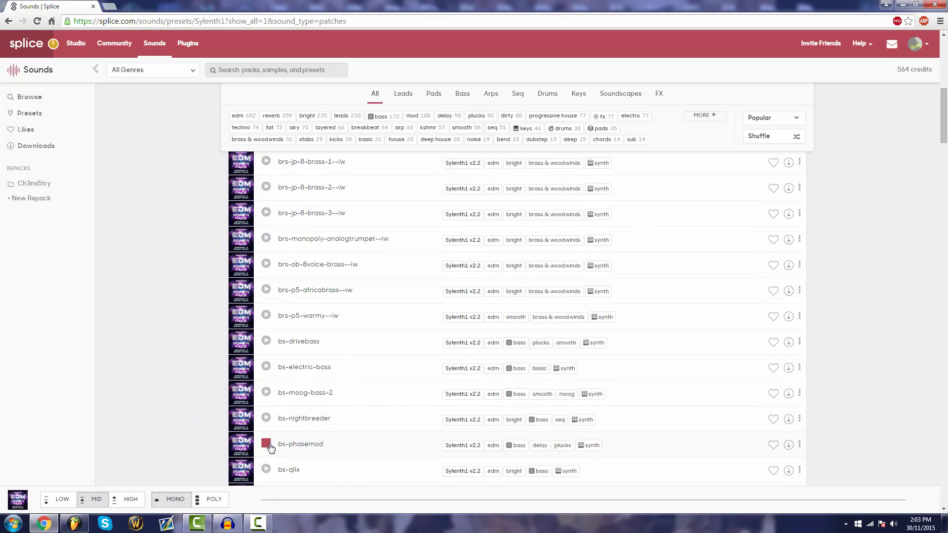
{"action": "scroll", "coordinate": [154, 334], "scroll_direction": "down", "scroll_amount": 6}
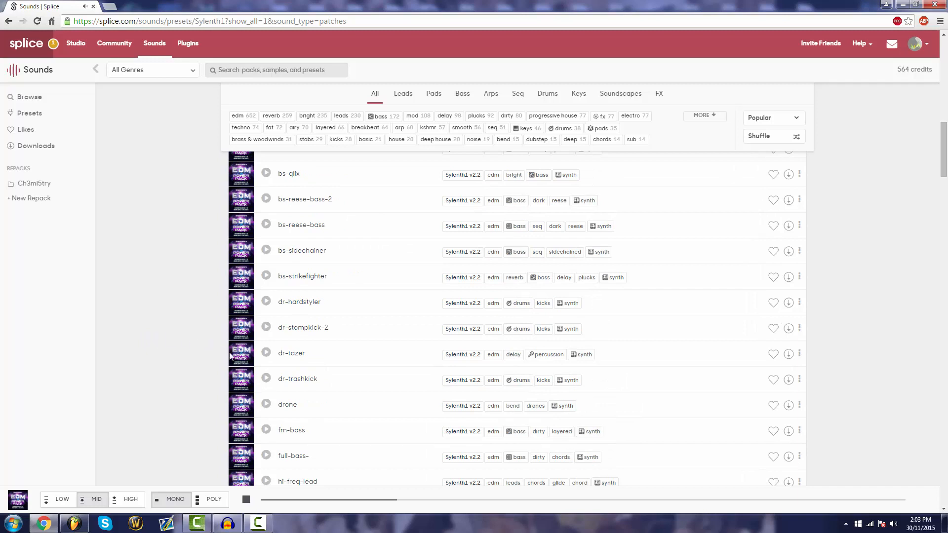
{"action": "left_click", "coordinate": [266, 353]}
Preview the 7 SKIES lead presets LD - Stizz, LD - Champ and LD - Doombo in the Sylenth1 list
{"action": "scroll", "coordinate": [266, 354], "scroll_direction": "down", "scroll_amount": 20}
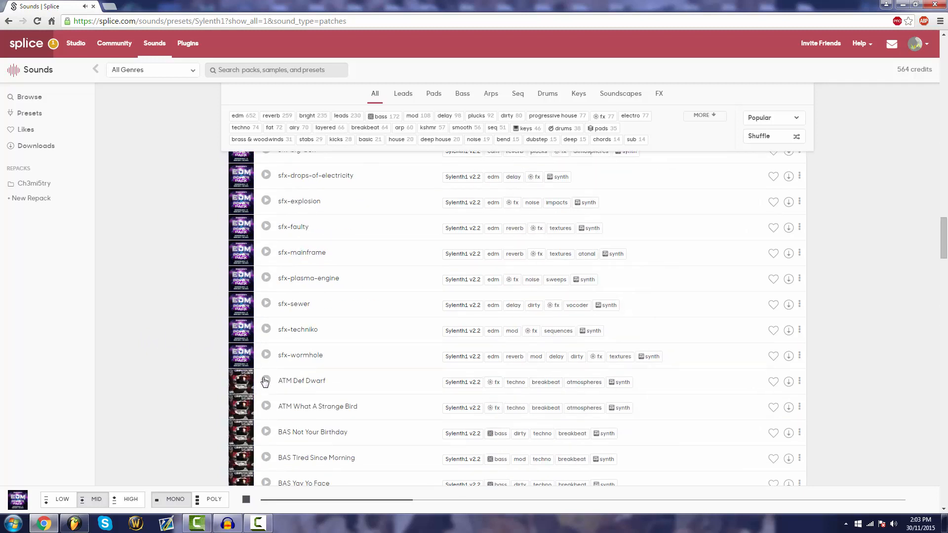
{"action": "scroll", "coordinate": [266, 382], "scroll_direction": "down", "scroll_amount": 18}
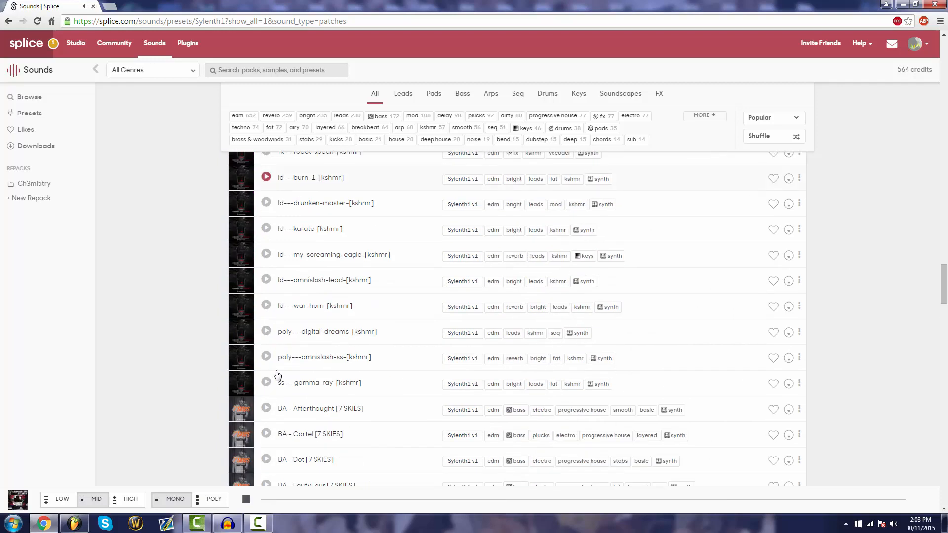
{"action": "scroll", "coordinate": [275, 376], "scroll_direction": "down", "scroll_amount": 8}
{"action": "scroll", "coordinate": [269, 356], "scroll_direction": "up", "scroll_amount": 4}
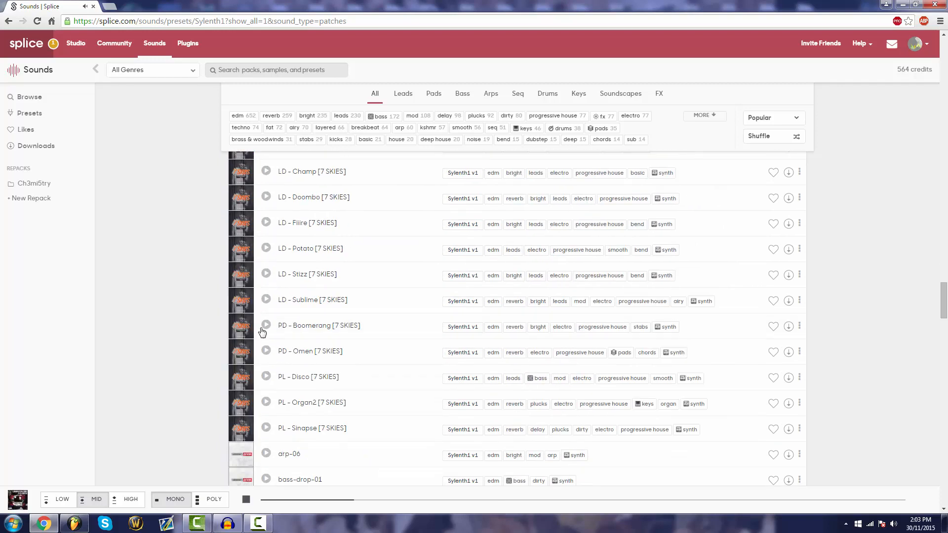
{"action": "left_click", "coordinate": [265, 275]}
{"action": "scroll", "coordinate": [178, 345], "scroll_direction": "up", "scroll_amount": 2}
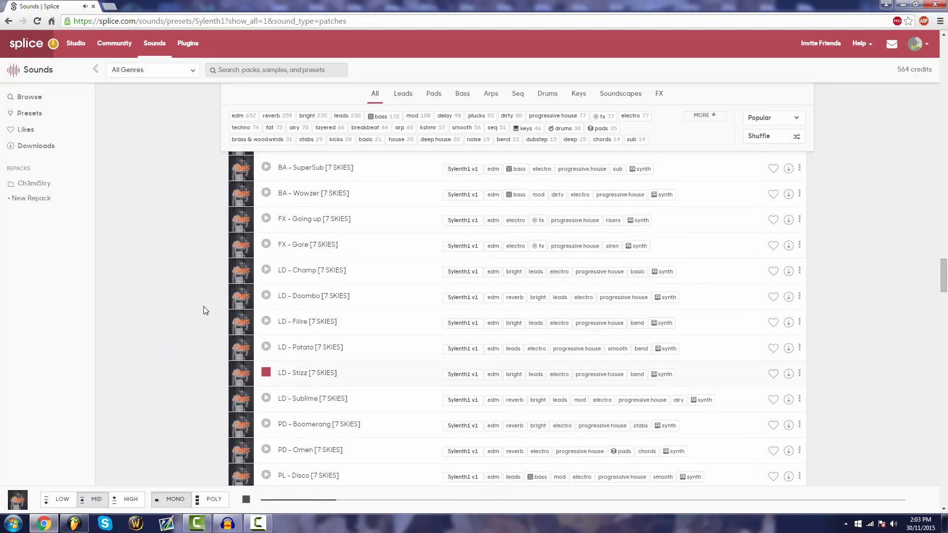
{"action": "left_click", "coordinate": [265, 274]}
{"action": "left_click", "coordinate": [265, 271]}
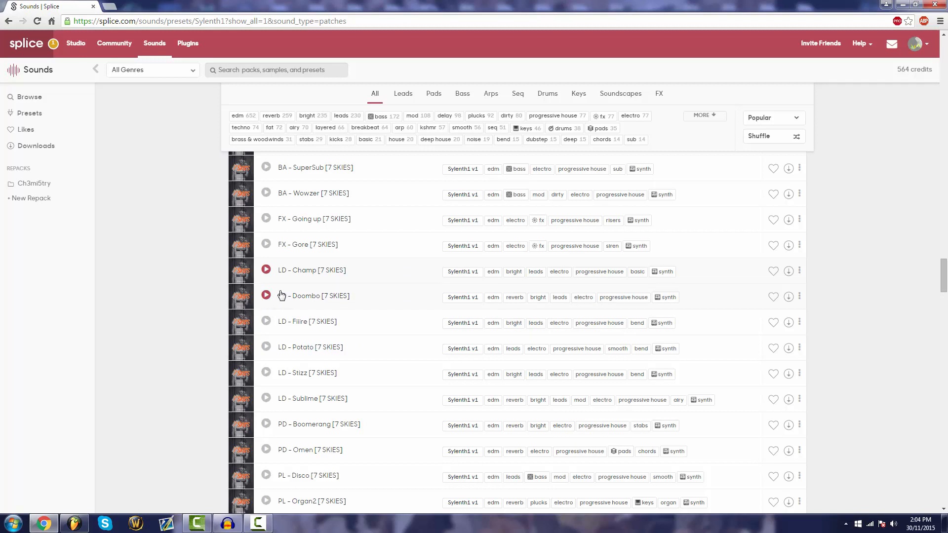
{"action": "left_click", "coordinate": [267, 298]}
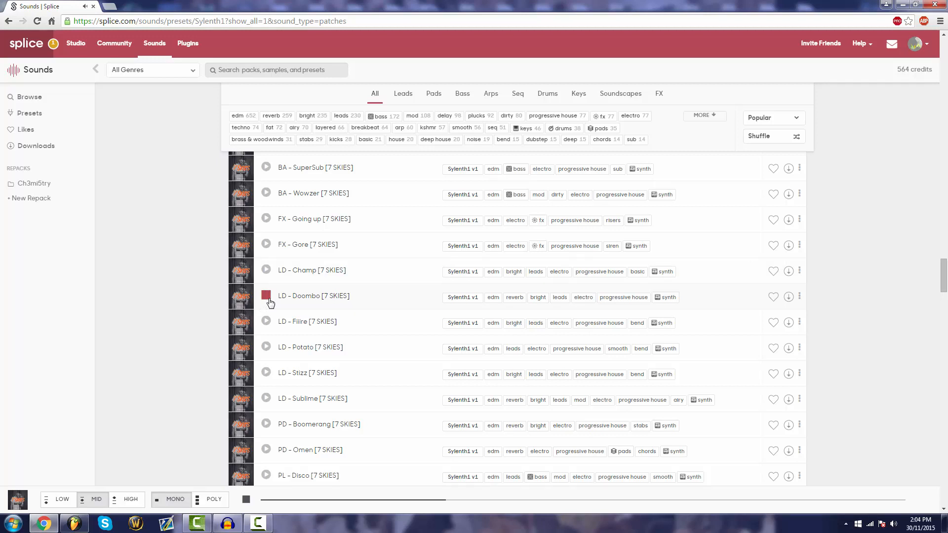
{"action": "left_click", "coordinate": [269, 298]}
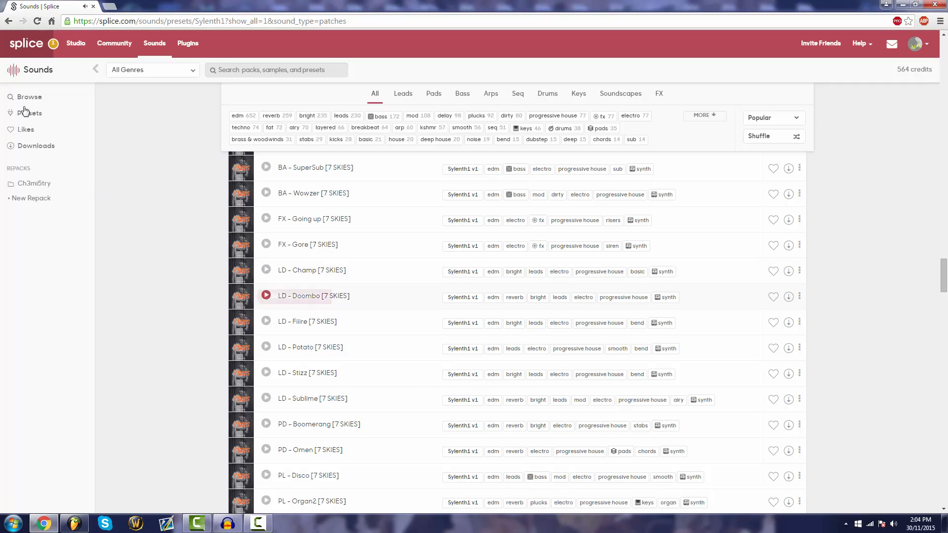
Leave the Sylenth1 presets and open the June Miller Presents Dark Complex Drum & Bass Vol2 pack
{"action": "left_click", "coordinate": [8, 22]}
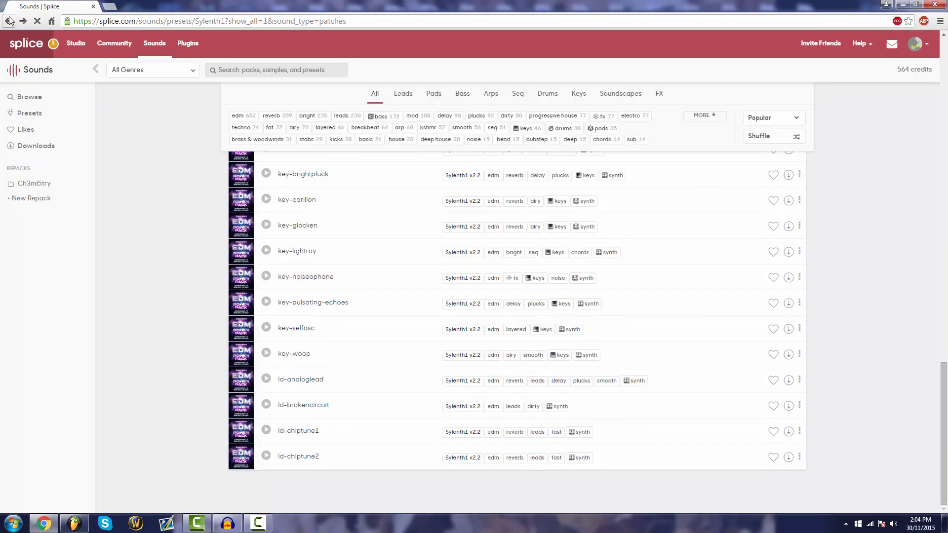
{"action": "left_click", "coordinate": [7, 23]}
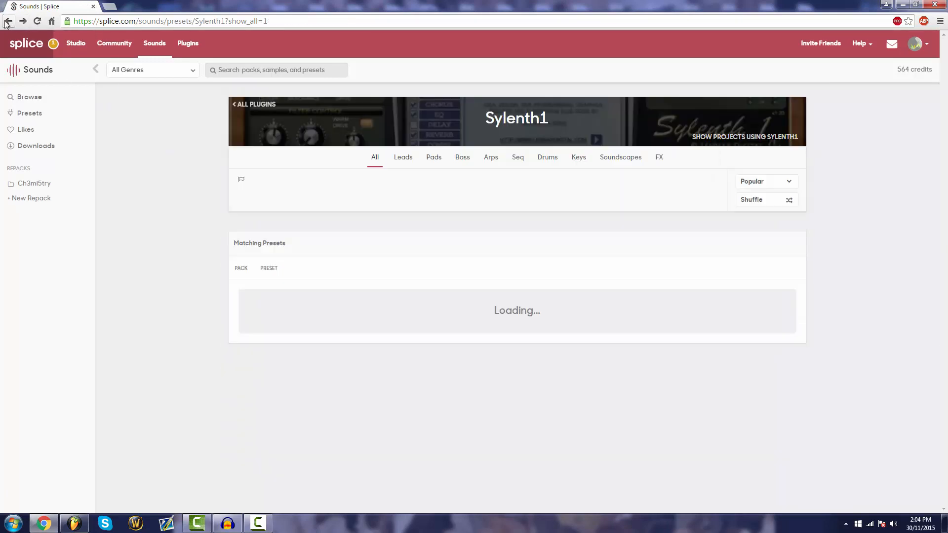
{"action": "left_click", "coordinate": [146, 55]}
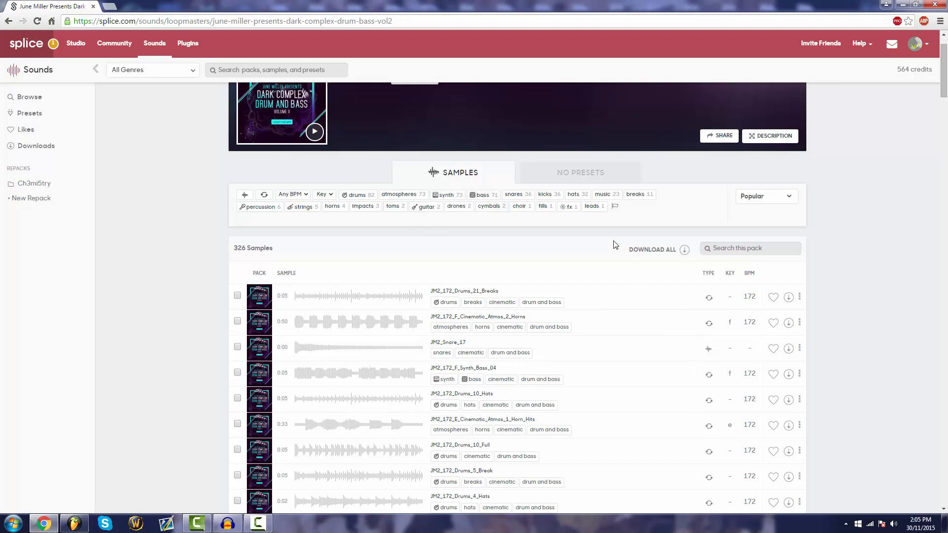
Filter the pack's samples by breaks and preview the first five loops, JM2_172_FunkMasterBreak_04 through JM2_172_FunkMasterBreak_02
{"action": "left_click", "coordinate": [635, 194]}
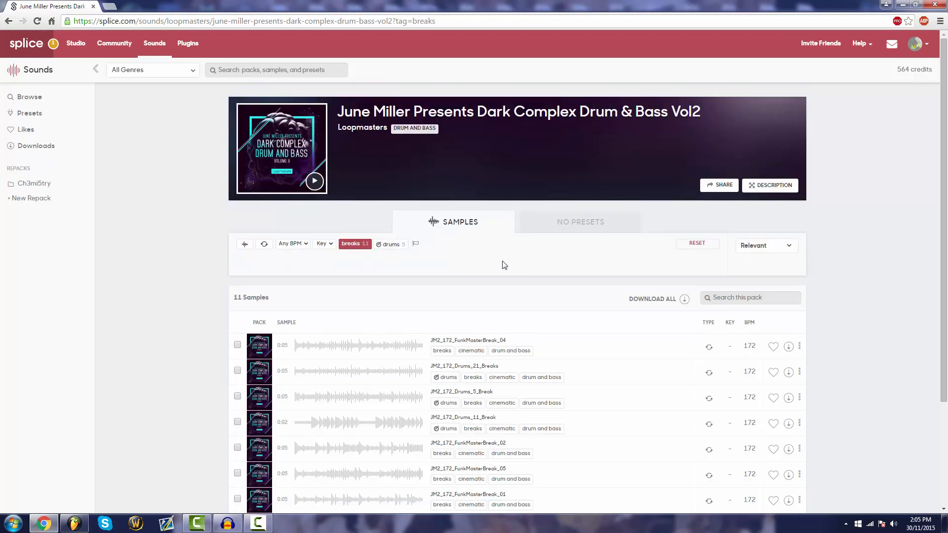
{"action": "scroll", "coordinate": [504, 265], "scroll_direction": "down", "scroll_amount": 2}
{"action": "scroll", "coordinate": [519, 207], "scroll_direction": "up", "scroll_amount": 2}
{"action": "scroll", "coordinate": [360, 252], "scroll_direction": "down", "scroll_amount": 3}
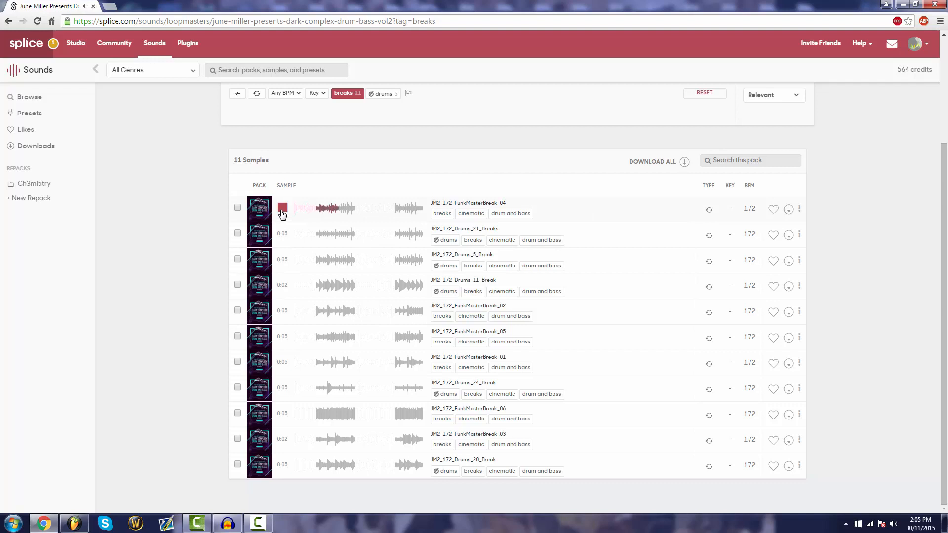
{"action": "left_click", "coordinate": [282, 233]}
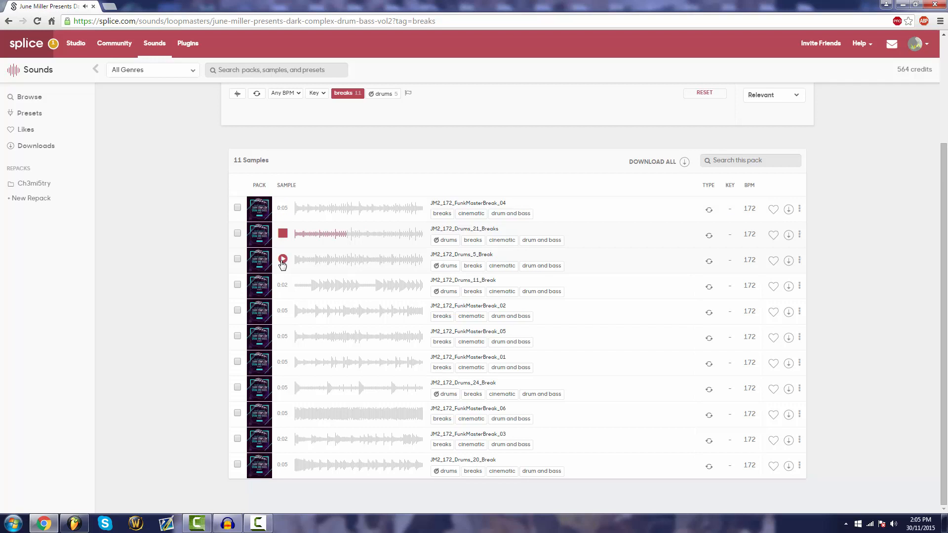
{"action": "left_click", "coordinate": [282, 260]}
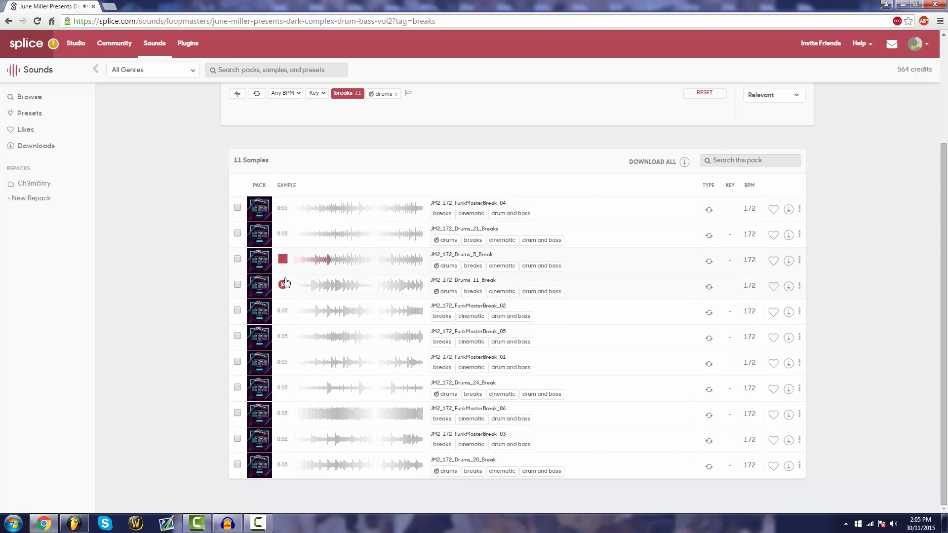
{"action": "left_click", "coordinate": [283, 286]}
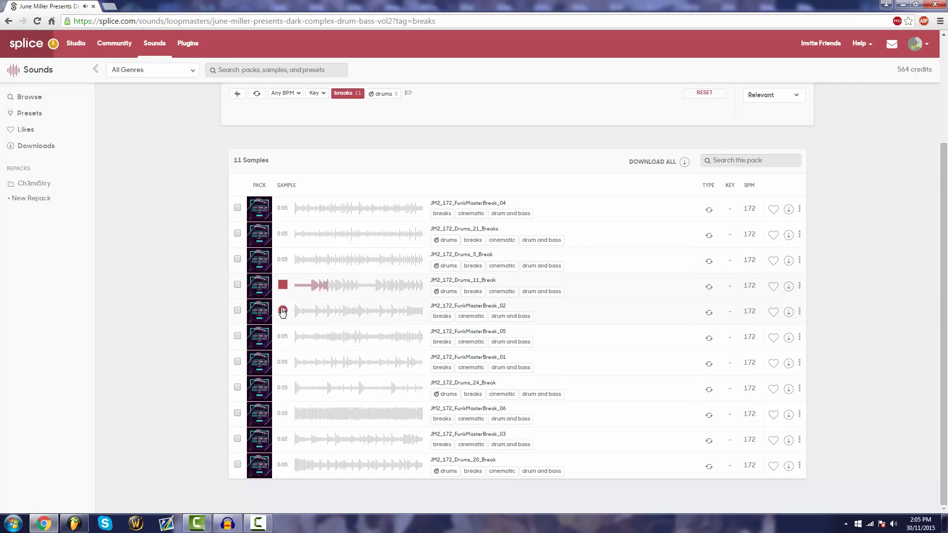
{"action": "left_click", "coordinate": [283, 311]}
{"action": "left_click", "coordinate": [302, 267]}
Download the JM2_172_Drums_21_Breaks and JM2_172_Drums_5_Break samples
{"action": "left_click", "coordinate": [787, 236]}
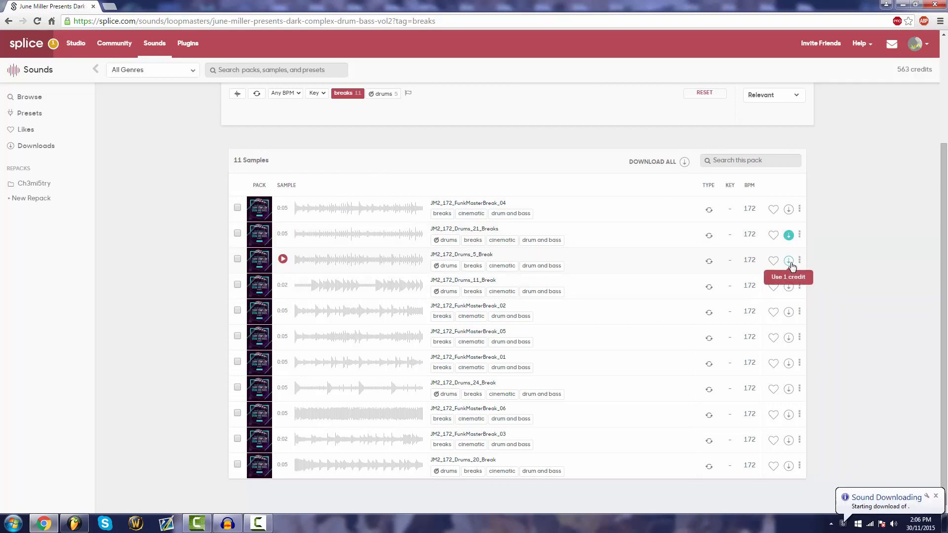
{"action": "left_click", "coordinate": [789, 260]}
{"action": "scroll", "coordinate": [381, 277], "scroll_direction": "up", "scroll_amount": 3}
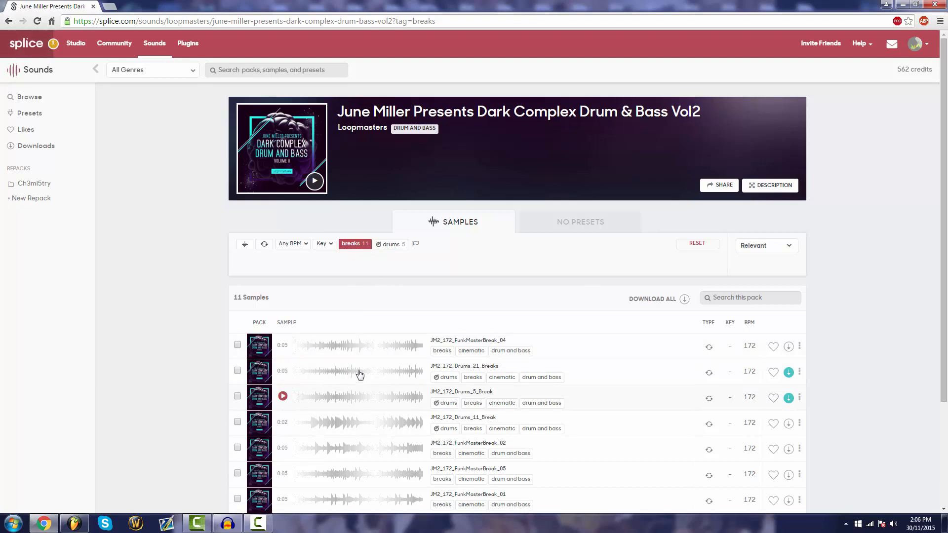
Replace the pack's breaks filter with kicks and preview JM2_Kick_13, JM2_Kick_21 and JM2_Kick_10
{"action": "left_click", "coordinate": [8, 21]}
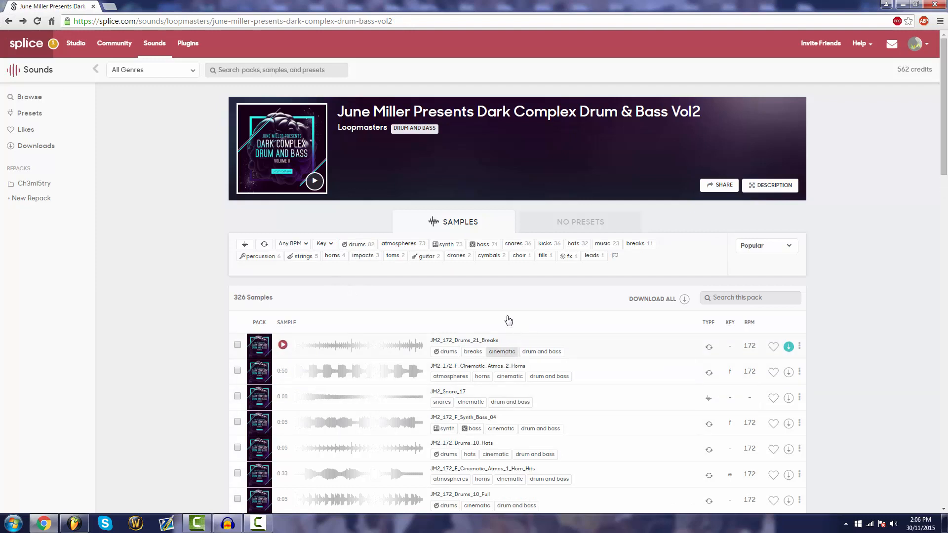
{"action": "left_click", "coordinate": [548, 244]}
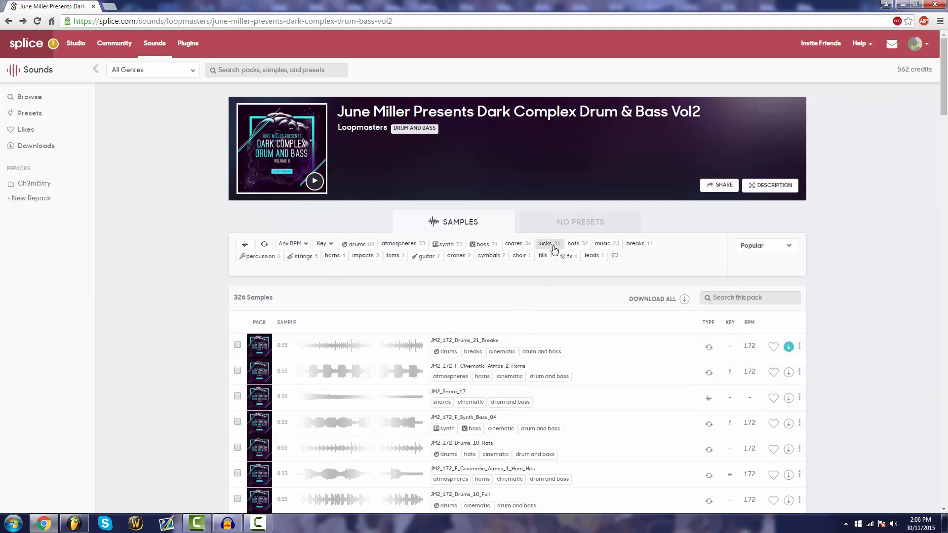
{"action": "scroll", "coordinate": [213, 240], "scroll_direction": "down", "scroll_amount": 3}
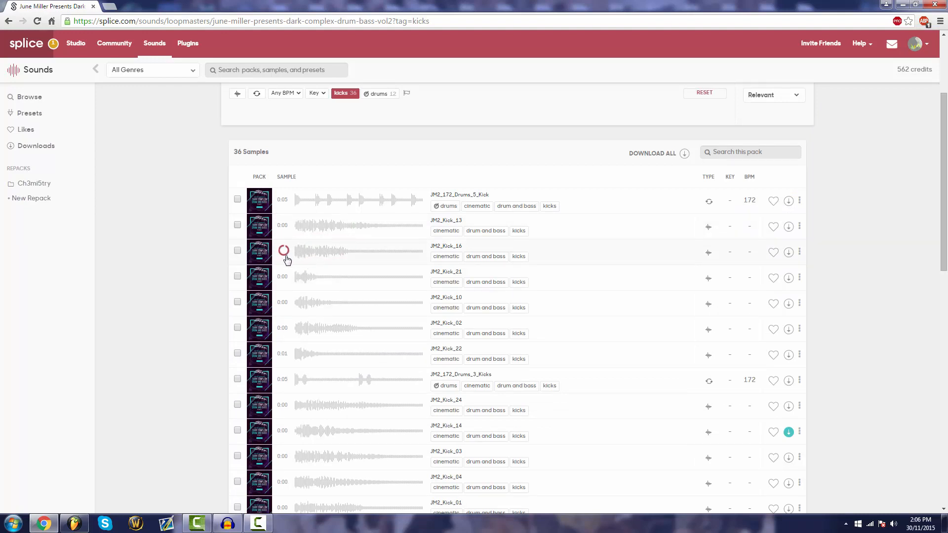
{"action": "left_click", "coordinate": [283, 226]}
{"action": "left_click", "coordinate": [283, 276]}
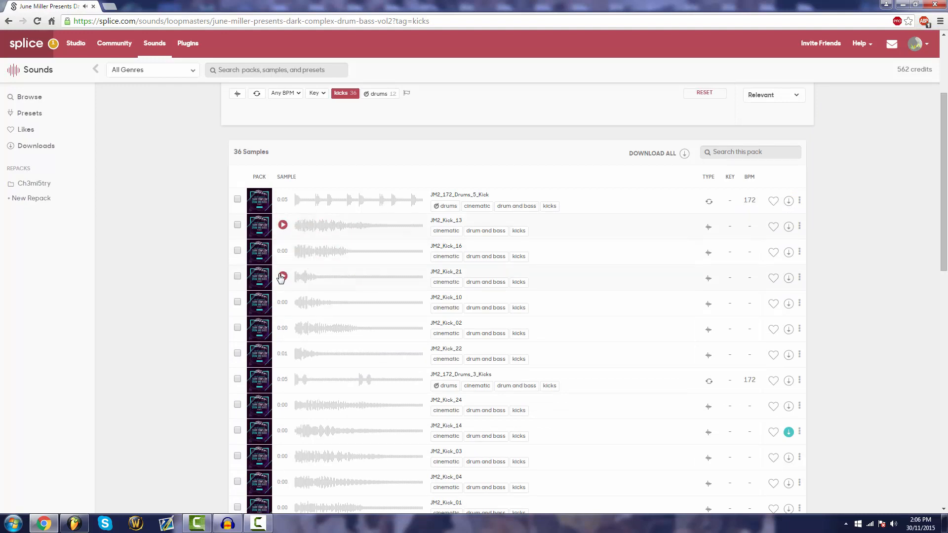
{"action": "left_click", "coordinate": [283, 303]}
Preview further kicks in the pack: JM2_Kick_02, JM2_Kick_22, JM2_172_Drums_3_Kicks and JM2_Kick_24
{"action": "scroll", "coordinate": [494, 277], "scroll_direction": "down", "scroll_amount": 3}
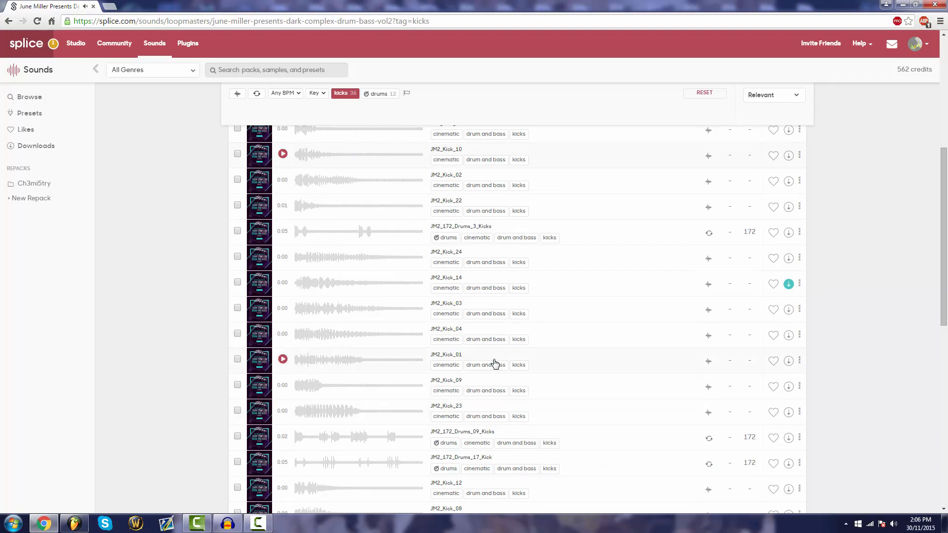
{"action": "scroll", "coordinate": [581, 364], "scroll_direction": "up", "scroll_amount": 6}
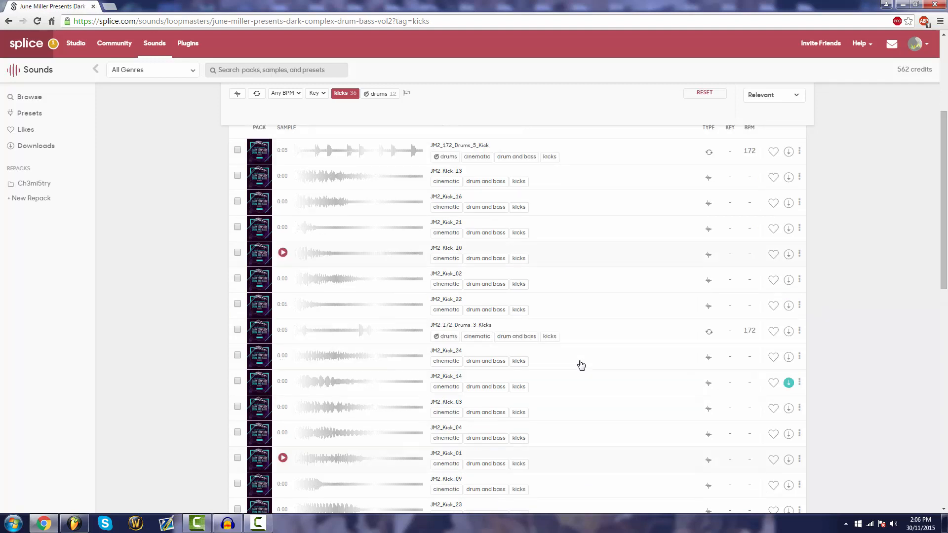
{"action": "scroll", "coordinate": [581, 365], "scroll_direction": "down", "scroll_amount": 3}
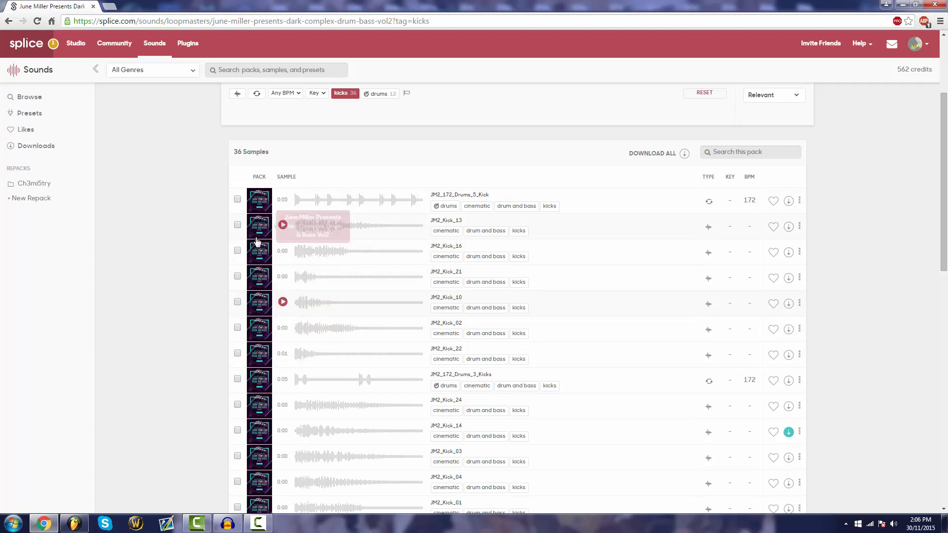
{"action": "left_click", "coordinate": [282, 328]}
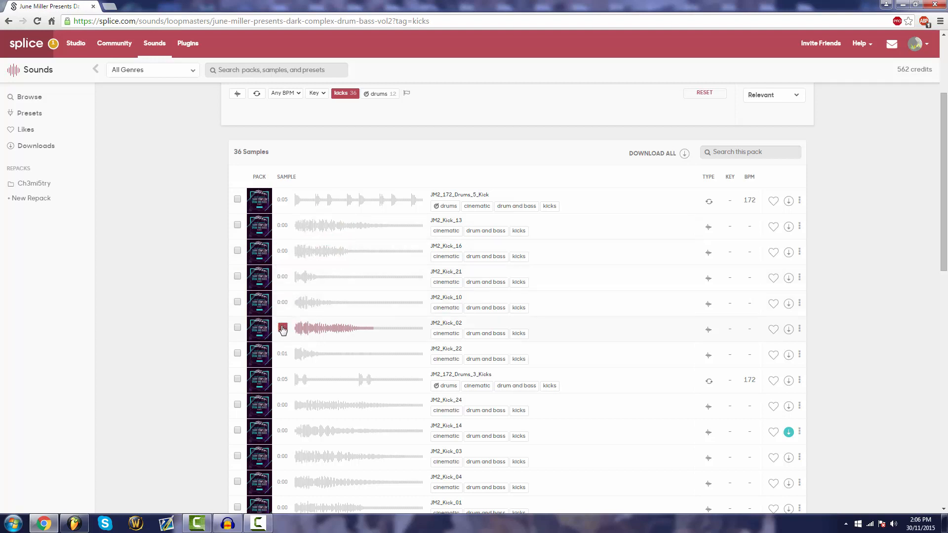
{"action": "scroll", "coordinate": [282, 316], "scroll_direction": "down", "scroll_amount": 3}
{"action": "left_click", "coordinate": [282, 206]}
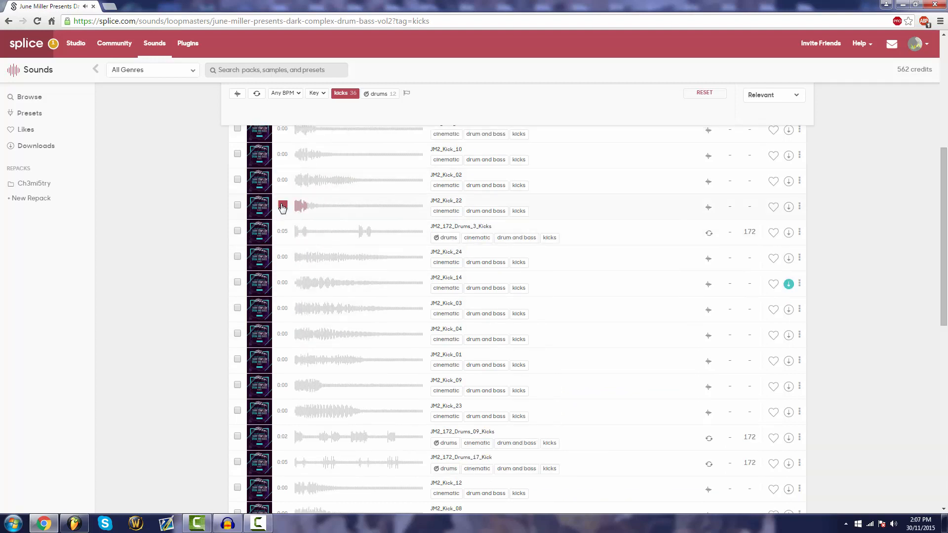
{"action": "left_click", "coordinate": [284, 230]}
{"action": "left_click", "coordinate": [280, 257]}
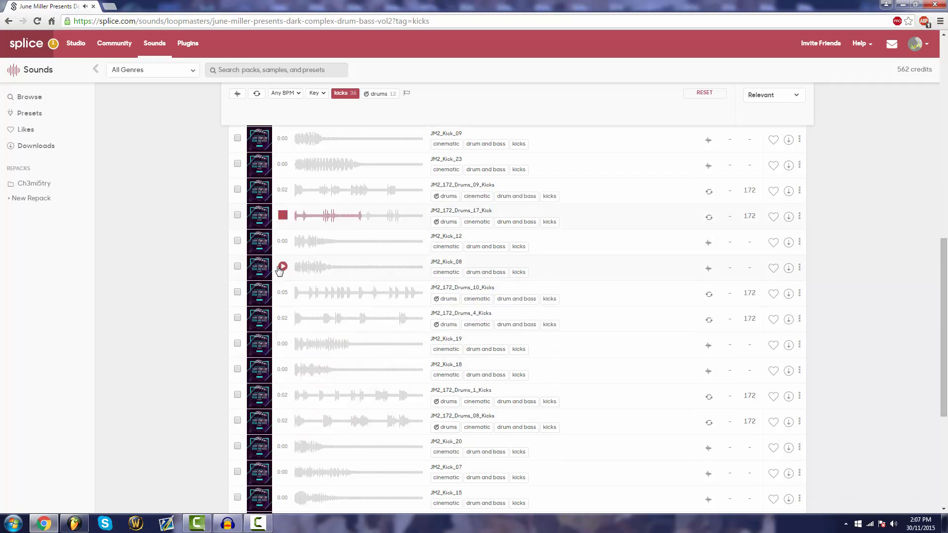
Preview JM2_Kick_08, switch to FL Studio and place JM2_172_Drums_5_Break from the Splice app's local samples on Track 5 of the playlist
{"action": "left_click", "coordinate": [280, 267]}
{"action": "left_click", "coordinate": [281, 267]}
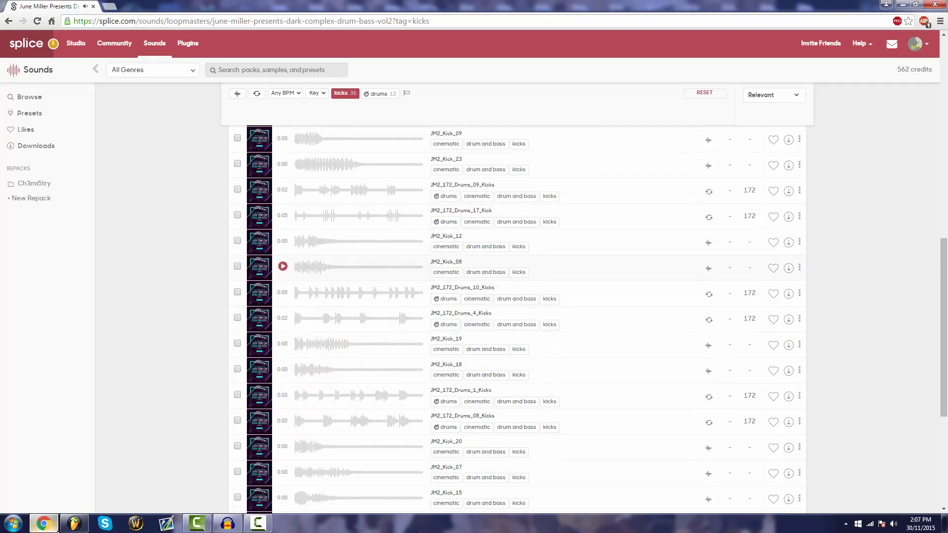
{"action": "left_click", "coordinate": [74, 524]}
{"action": "left_click", "coordinate": [846, 524]}
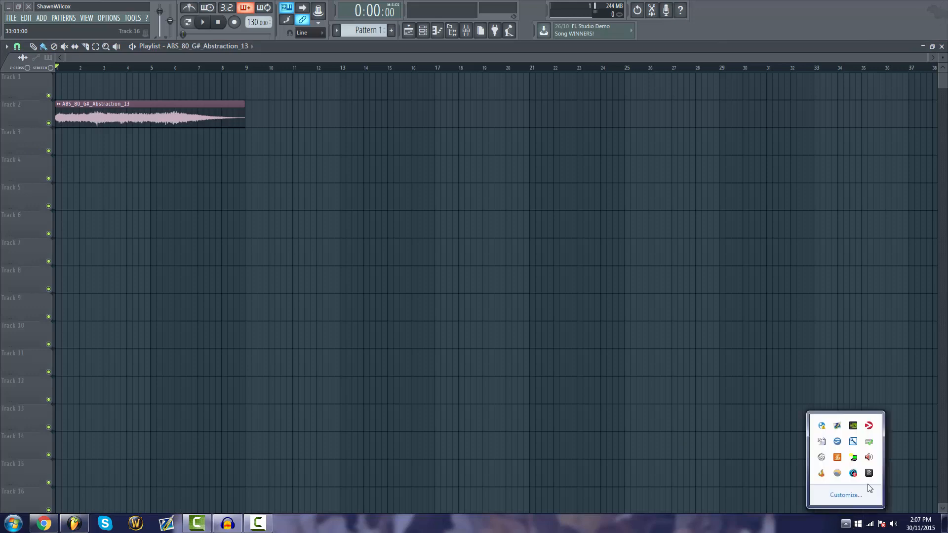
{"action": "left_click", "coordinate": [869, 474]}
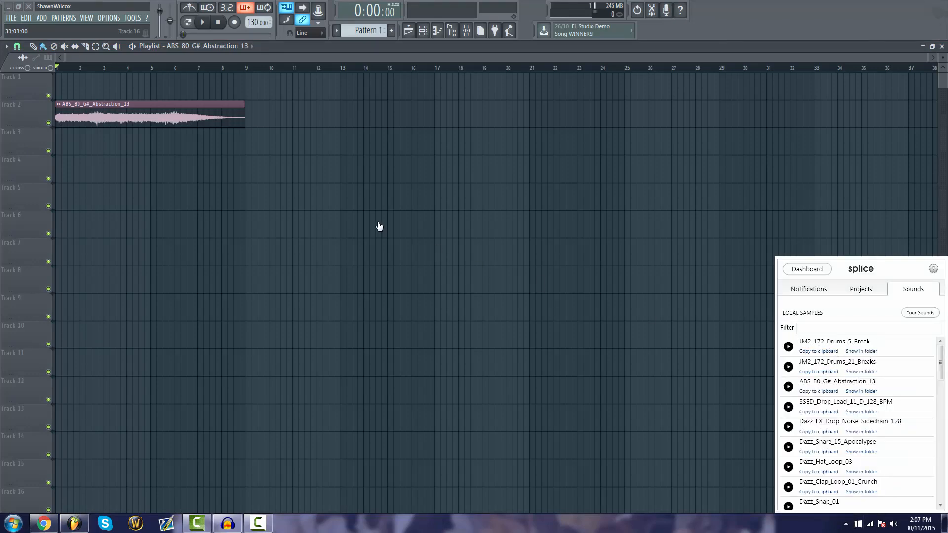
{"action": "left_click_drag", "start_coordinate": [379, 226], "coordinate": [254, 199]}
Add the JM2_172_Drums_21_Breaks sample to Track 8 and set the project tempo to 172 BPM
{"action": "left_click", "coordinate": [846, 524]}
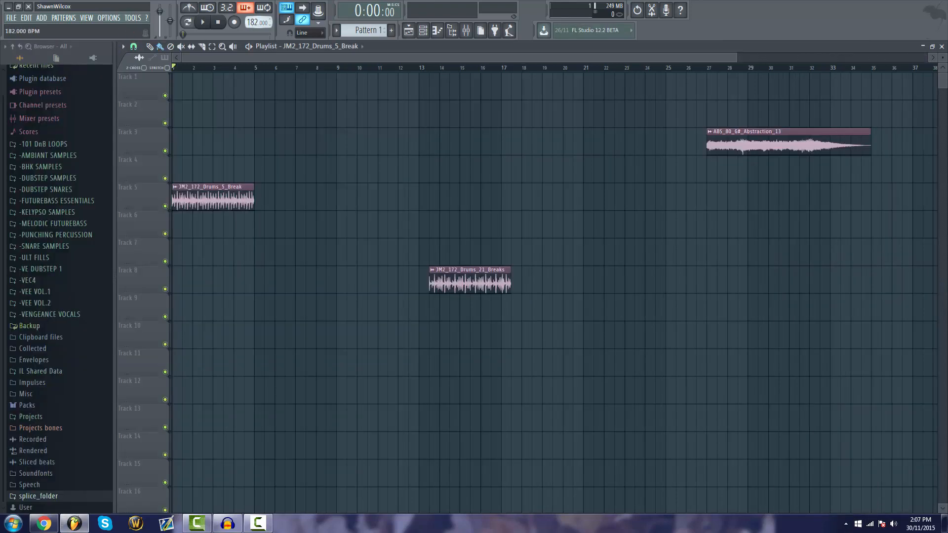
{"action": "left_click_drag", "start_coordinate": [255, 22], "coordinate": [254, 28]}
{"action": "left_click", "coordinate": [484, 286]}
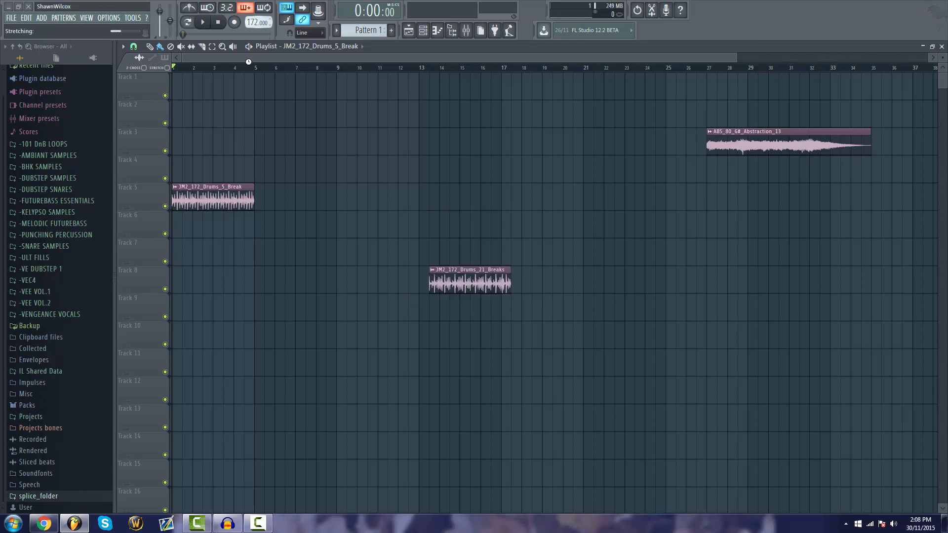
During playback checks, move JM2_172_Drums_21_Breaks to the start of Track 6 with a copy at bar 5, and shift JM2_172_Drums_5_Break past bar 9
{"action": "key", "text": "space"}
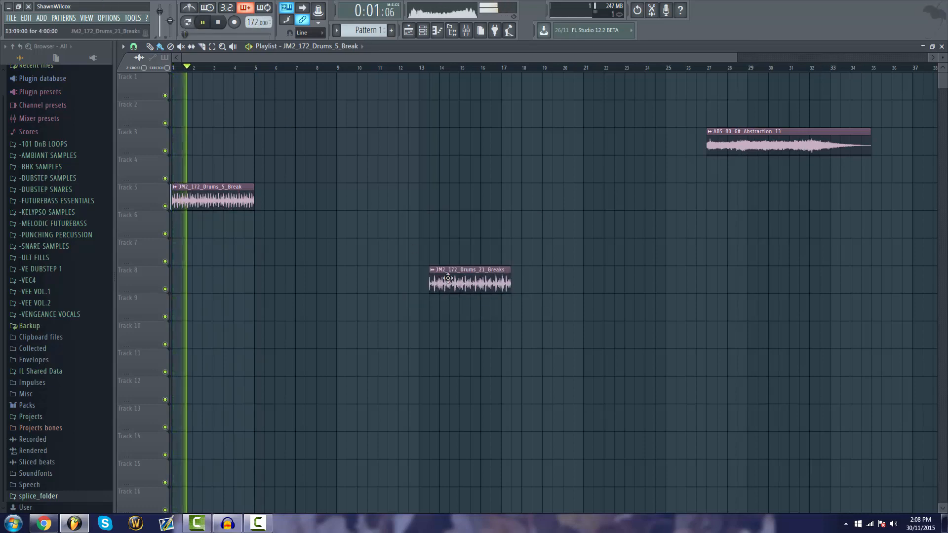
{"action": "left_click_drag", "start_coordinate": [448, 278], "coordinate": [315, 224]}
{"action": "key", "text": "space"}
{"action": "left_click_drag", "start_coordinate": [226, 202], "coordinate": [187, 219]}
{"action": "key", "text": "space"}
{"action": "mouse_move", "coordinate": [298, 198]}
{"action": "left_mouse_down"}
{"action": "mouse_move", "coordinate": [254, 197]}
{"action": "mouse_move", "coordinate": [380, 207]}
{"action": "left_mouse_up"}
{"action": "left_click_drag", "start_coordinate": [248, 226], "coordinate": [343, 238]}
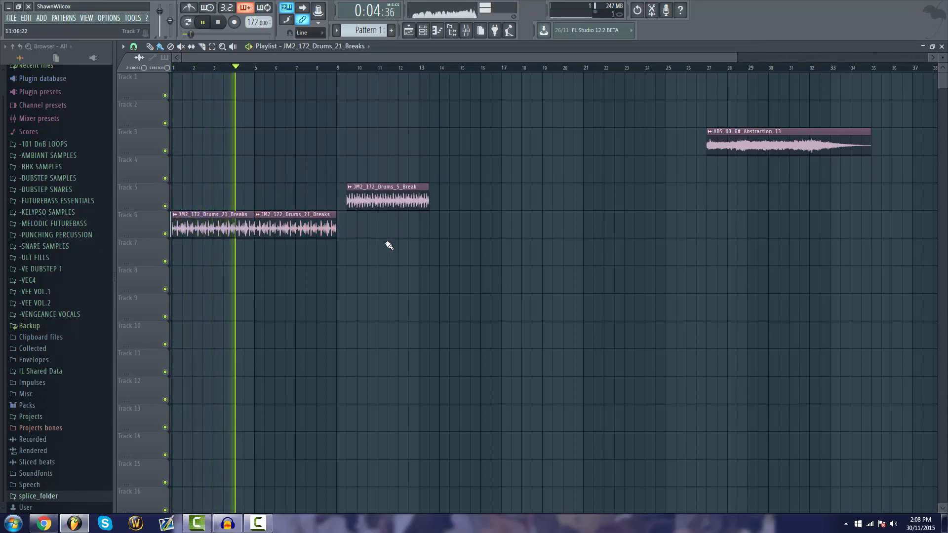
Stop playback and delete the second JM2_172_Drums_21_Breaks clip on Track 6
{"action": "scroll", "coordinate": [271, 70], "scroll_direction": "up", "scroll_amount": 3}
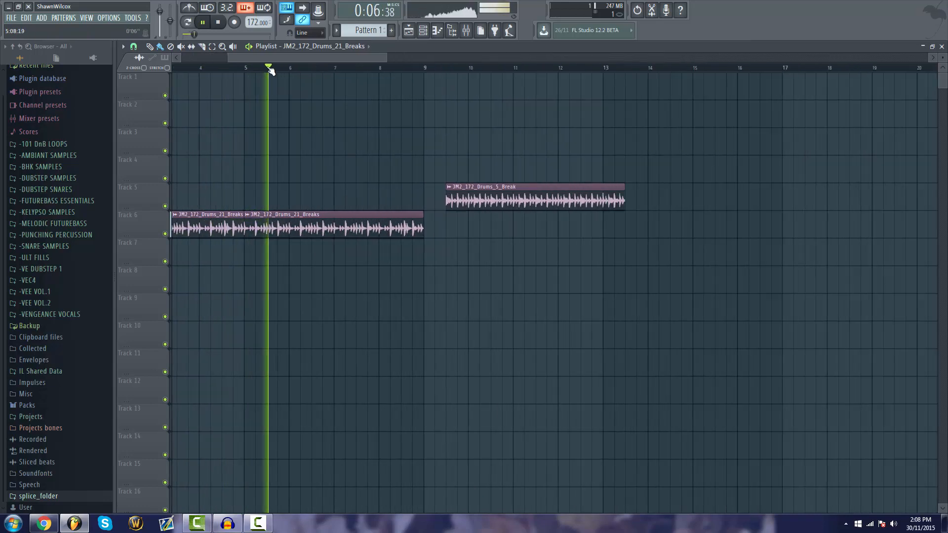
{"action": "scroll", "coordinate": [270, 70], "scroll_direction": "up", "scroll_amount": 2}
{"action": "key", "text": "space"}
{"action": "right_click", "coordinate": [516, 222]}
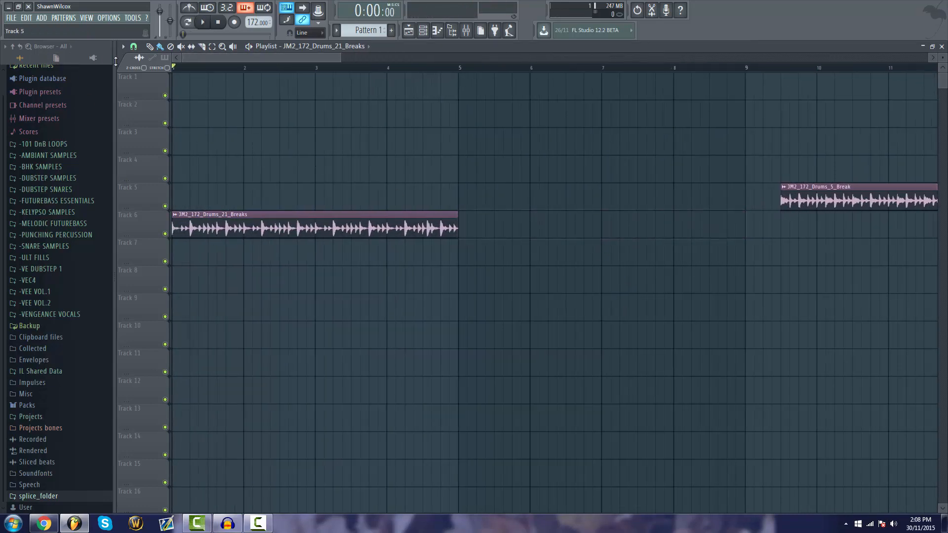
Set the playlist snap to none, try trimming the start of the JM2_172_Drums_21_Breaks clip, and undo the trim
{"action": "left_click", "coordinate": [134, 46]}
{"action": "left_click", "coordinate": [151, 93]}
{"action": "left_click_drag", "start_coordinate": [172, 236], "coordinate": [181, 236]}
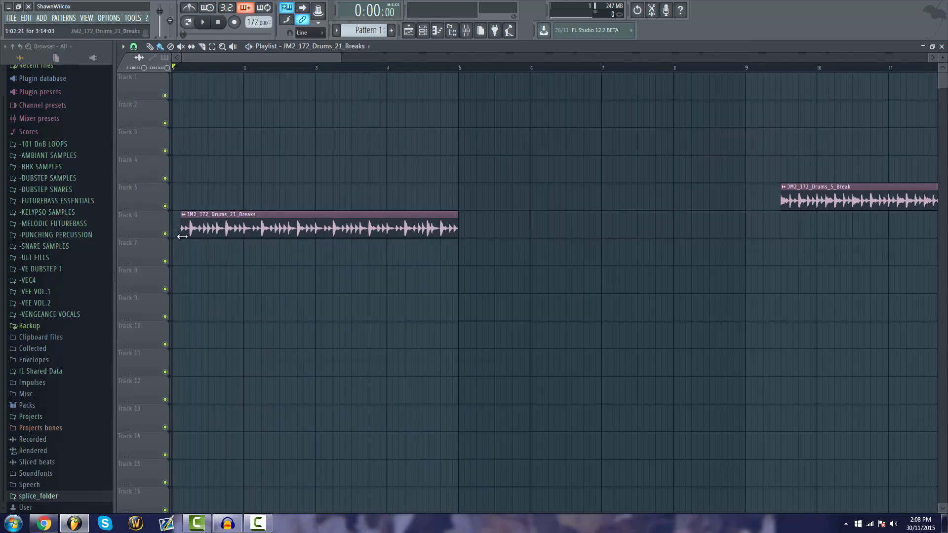
{"action": "key", "text": "ctrl+z"}
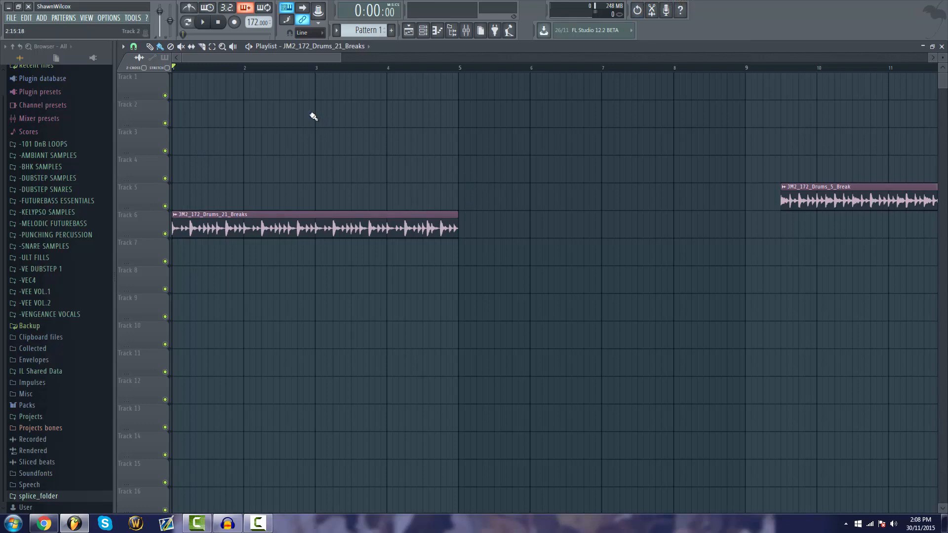
Slice the JM2_172_Drums_21_Breaks clip on Track 6 around each of its kick hits, checking by playback
{"action": "left_click", "coordinate": [202, 46]}
{"action": "key", "text": "space"}
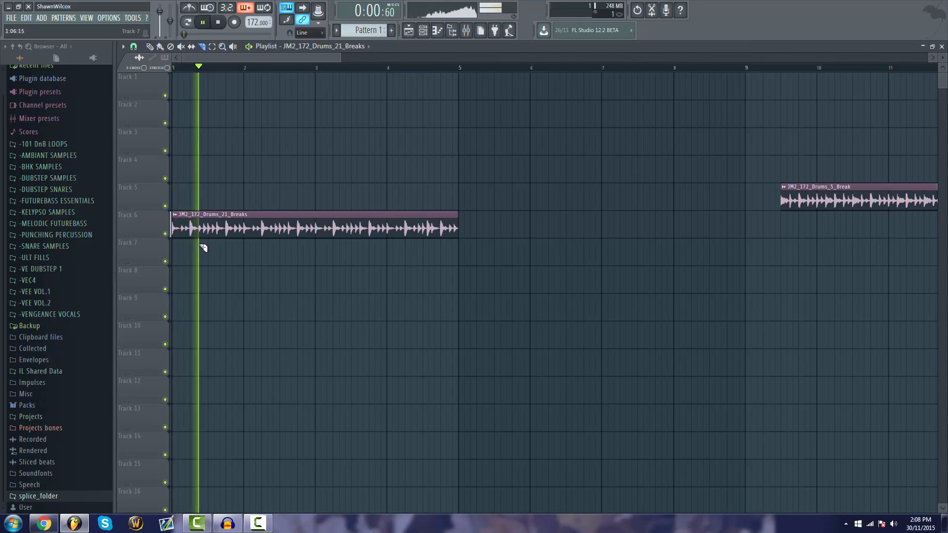
{"action": "key", "text": "space"}
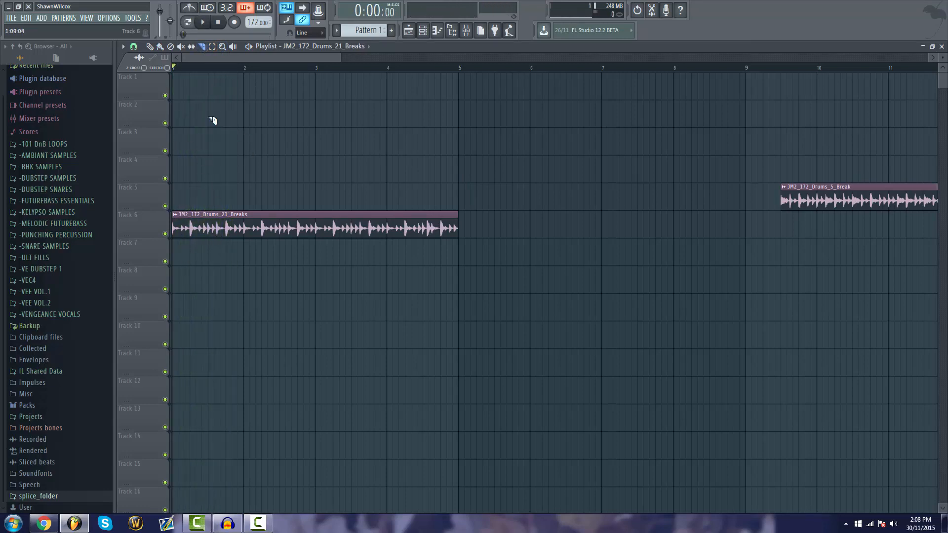
{"action": "scroll", "coordinate": [197, 66], "scroll_direction": "up", "scroll_amount": 3}
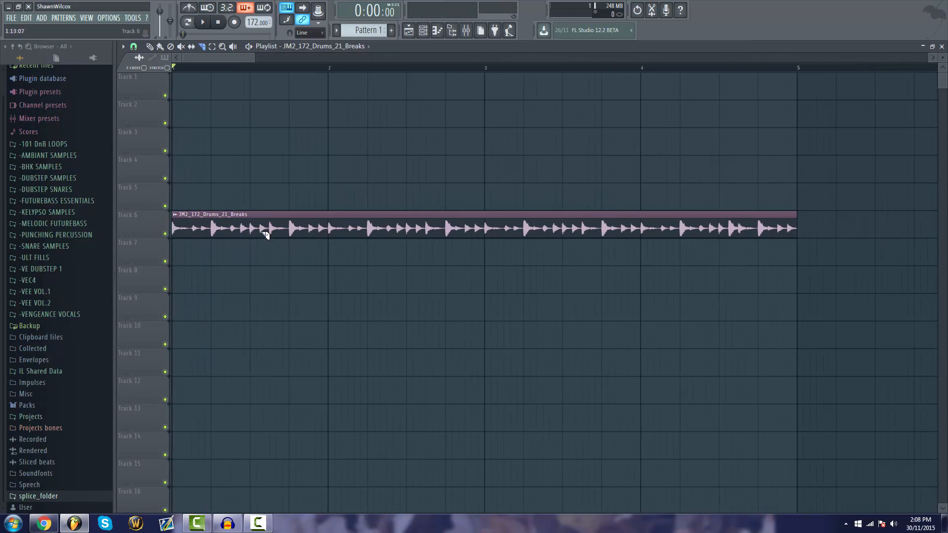
{"action": "left_click", "coordinate": [193, 227]}
{"action": "left_click", "coordinate": [253, 68]}
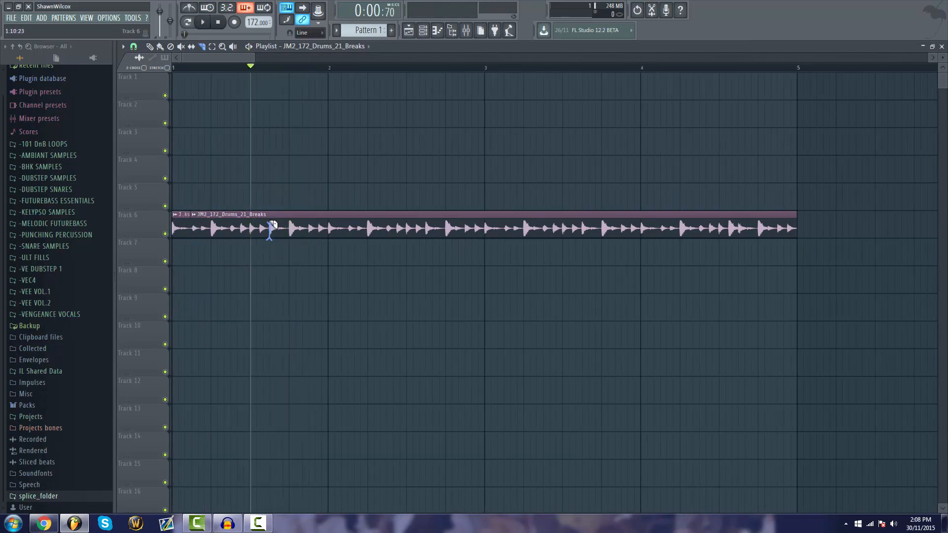
{"action": "left_click", "coordinate": [271, 227]}
{"action": "left_click", "coordinate": [291, 228]}
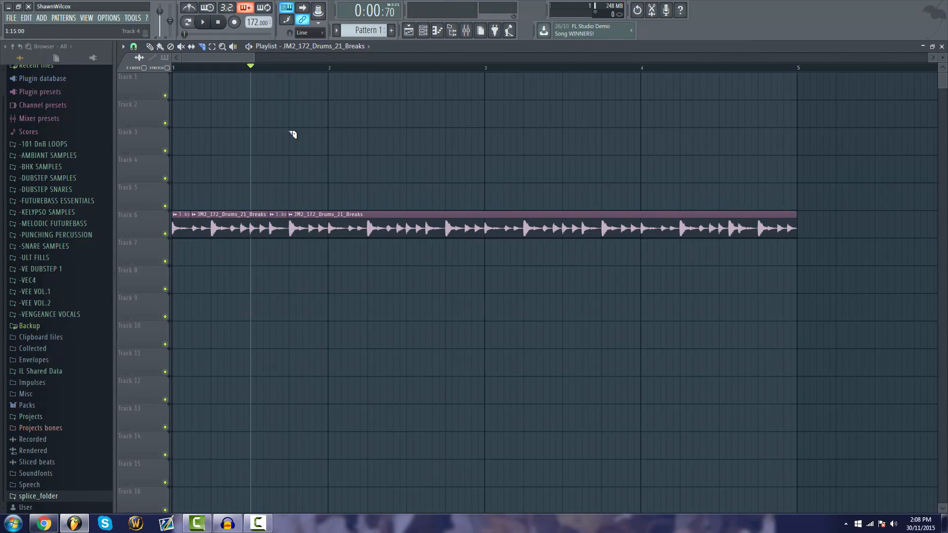
{"action": "key", "text": "space"}
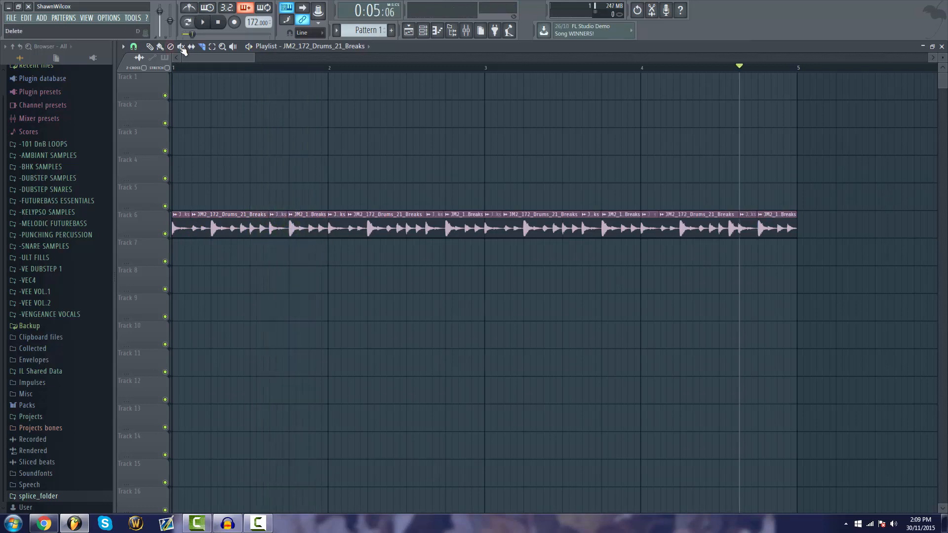
Delete the short kick slices from the cut-up break on Track 6, restoring the wrongly removed long slice, and play the result
{"action": "left_click", "coordinate": [160, 47]}
{"action": "right_click", "coordinate": [738, 228]}
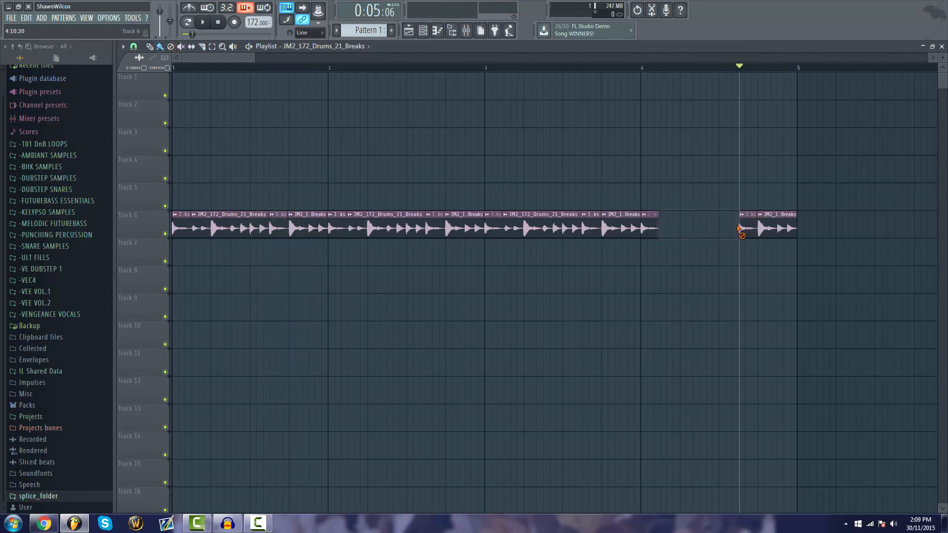
{"action": "key", "text": "ctrl+z"}
{"action": "right_click", "coordinate": [747, 224]}
{"action": "right_click", "coordinate": [591, 228]}
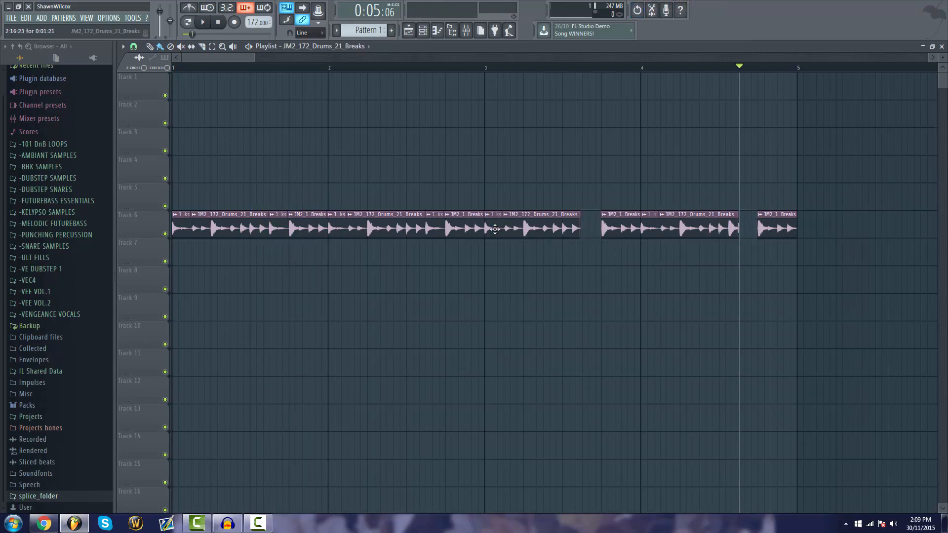
{"action": "right_click", "coordinate": [494, 228]}
{"action": "right_click", "coordinate": [434, 236]}
{"action": "right_click", "coordinate": [335, 227]}
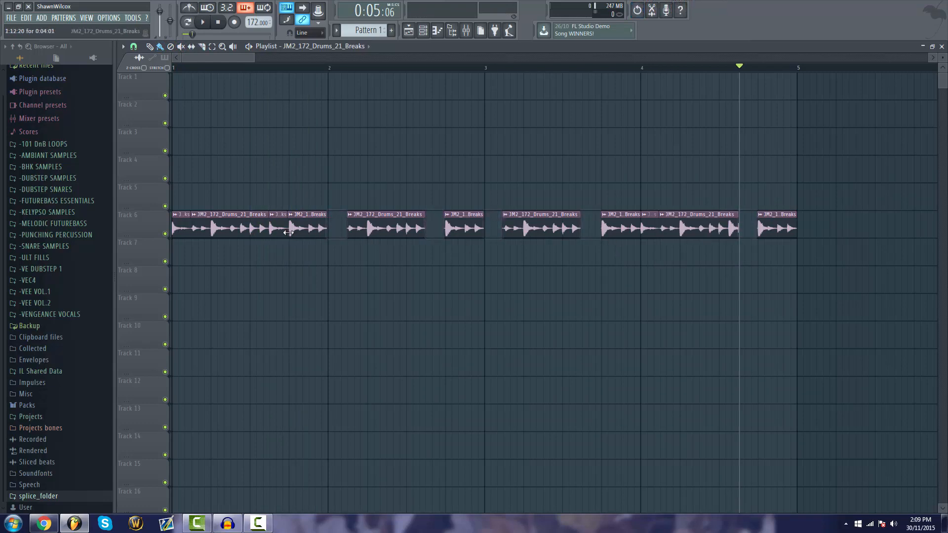
{"action": "right_click", "coordinate": [278, 228]}
{"action": "right_click", "coordinate": [181, 227]}
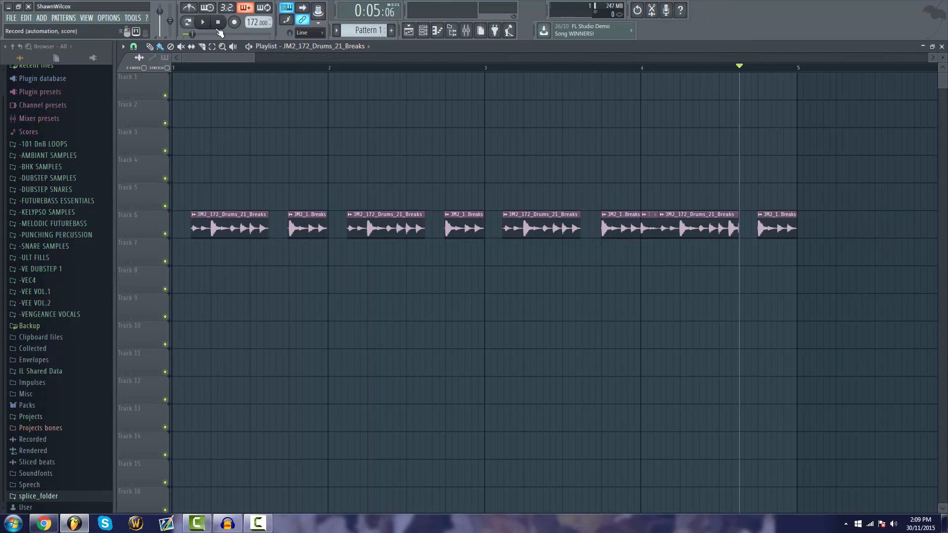
{"action": "key", "text": "space"}
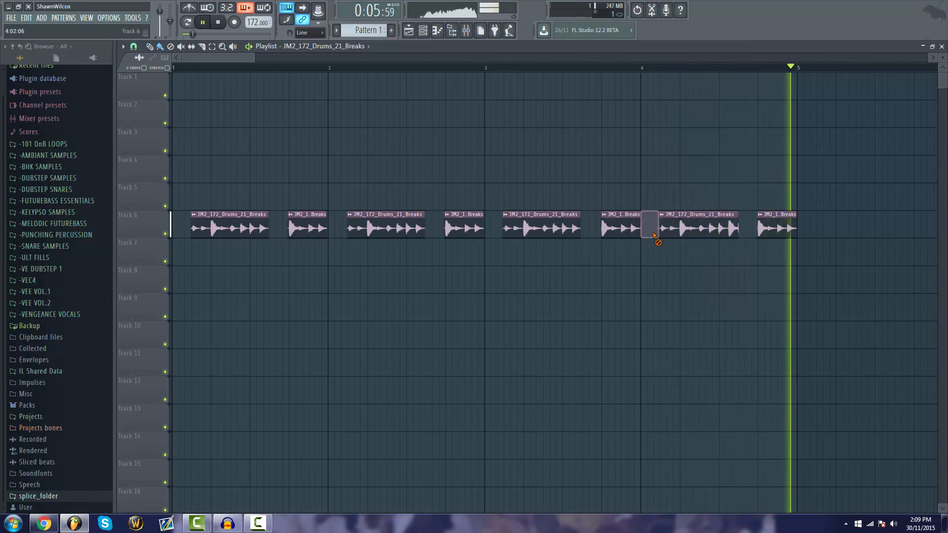
Switch to Splice in the browser, preview JM2_Kick_08 and return to FL Studio
{"action": "key", "text": "alt+Tab"}
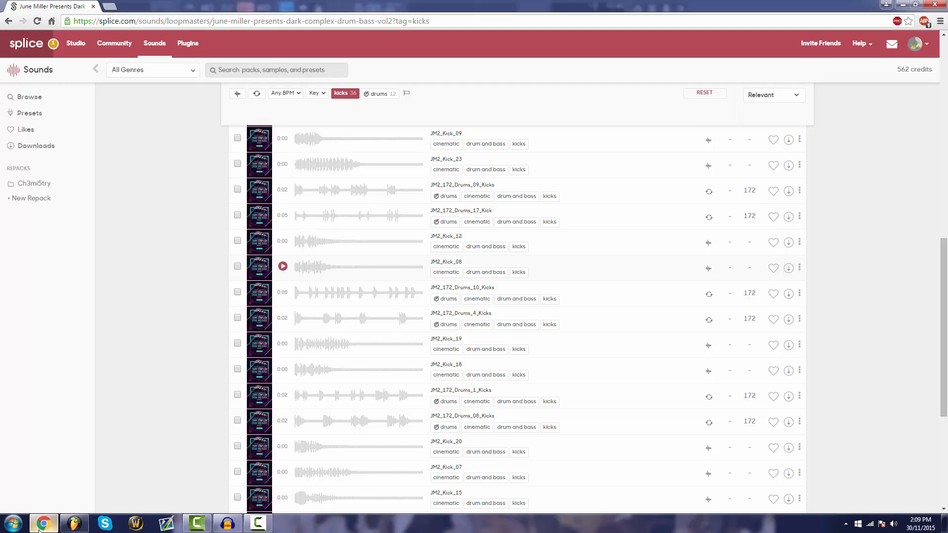
{"action": "left_click", "coordinate": [282, 266]}
{"action": "left_click", "coordinate": [75, 522]}
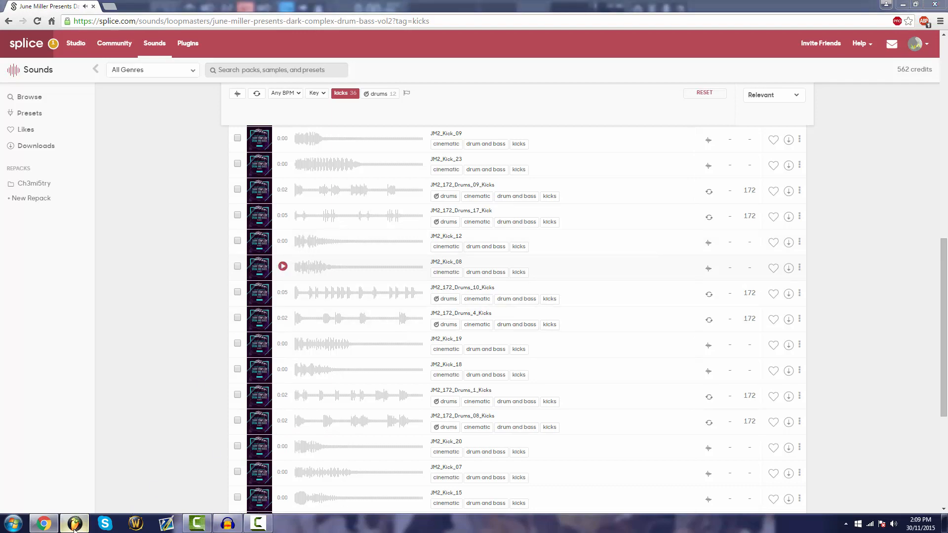
Select bars 1 to 5 on the playlist timeline as the loop range and turn grid snapping back on
{"action": "left_click_drag", "start_coordinate": [176, 68], "coordinate": [783, 74]}
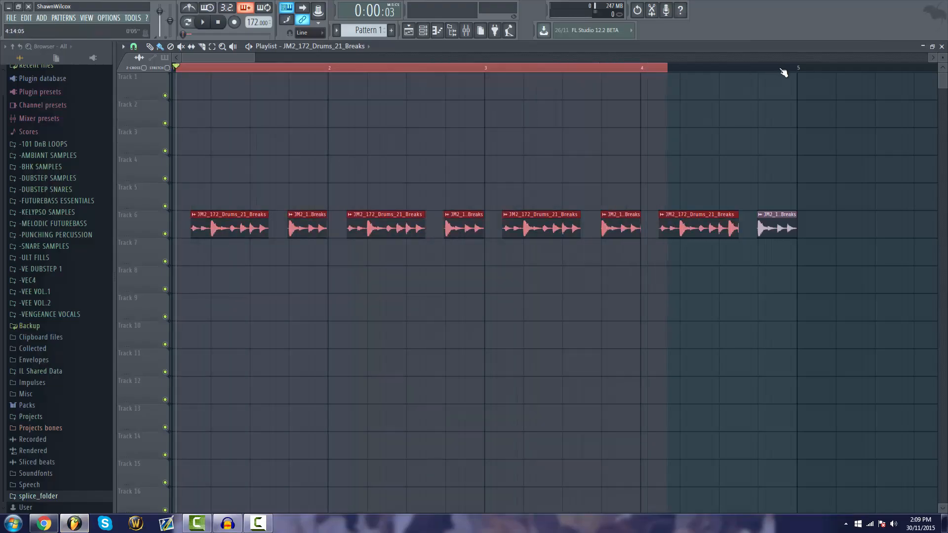
{"action": "left_click", "coordinate": [133, 46]}
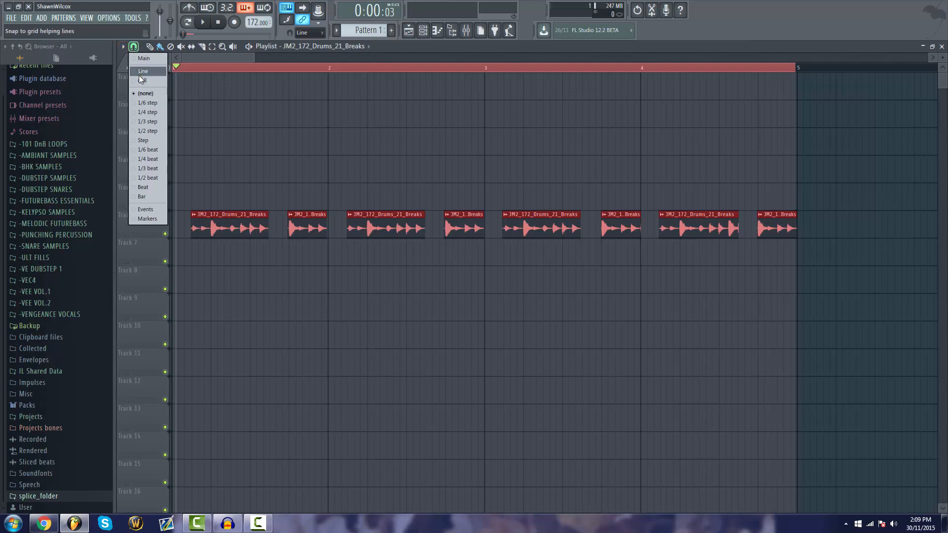
{"action": "left_click", "coordinate": [143, 80]}
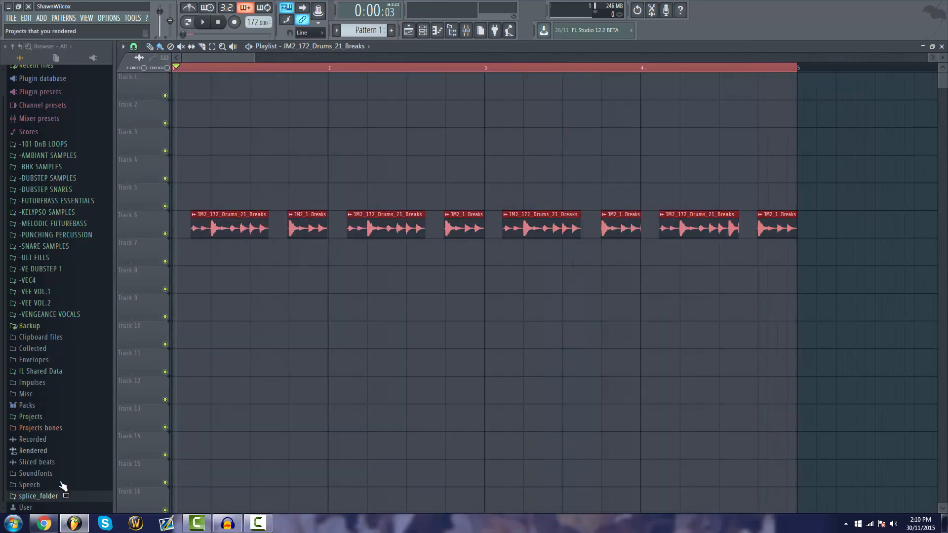
Restart playback of the selected loop from the beginning
{"action": "key", "text": "space"}
{"action": "key", "text": "space"}
{"action": "key", "text": "space"}
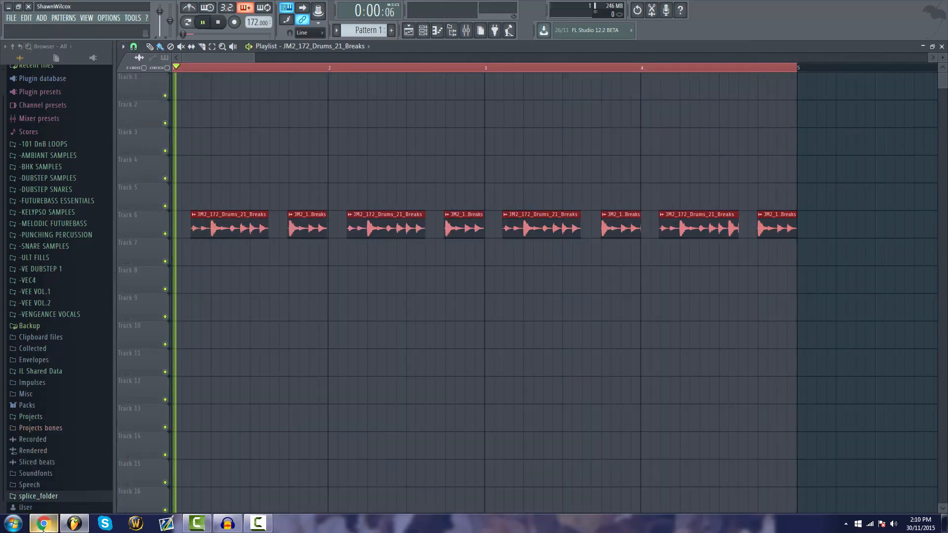
{"action": "left_click", "coordinate": [222, 23]}
{"action": "key", "text": "space"}
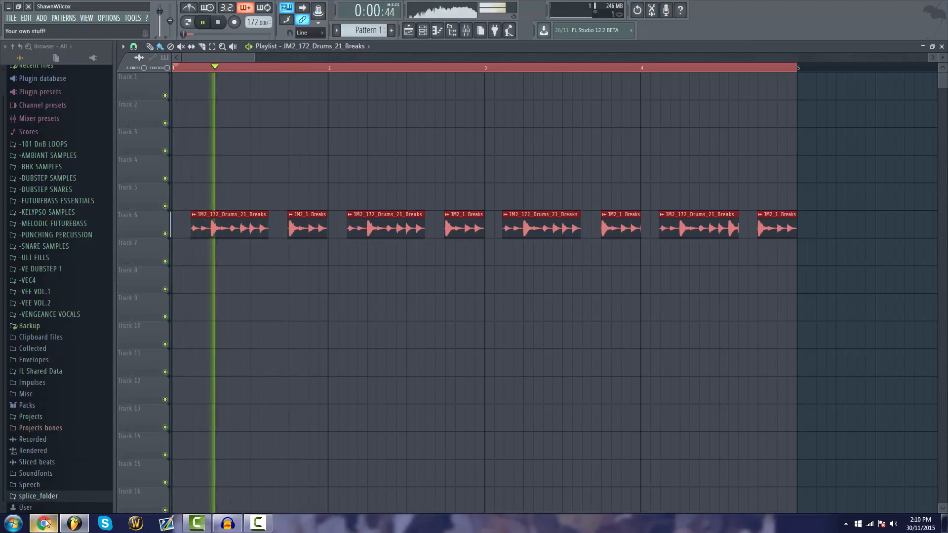
Switch to Splice in the browser and preview JM2_Kick_08 repeatedly over the looping break
{"action": "left_click", "coordinate": [45, 523]}
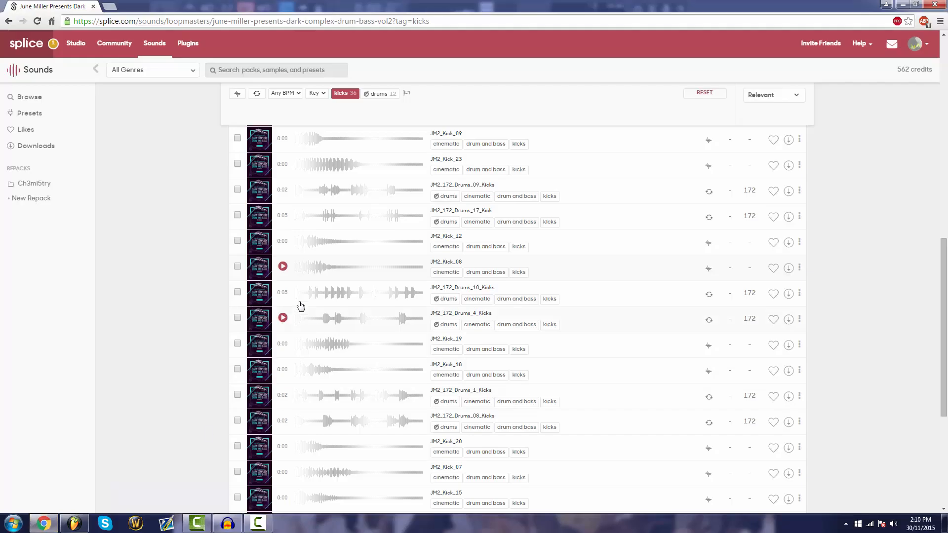
{"action": "left_click", "coordinate": [281, 267]}
{"action": "left_click", "coordinate": [282, 268]}
{"action": "left_click", "coordinate": [282, 267]}
{"action": "left_click", "coordinate": [282, 267]}
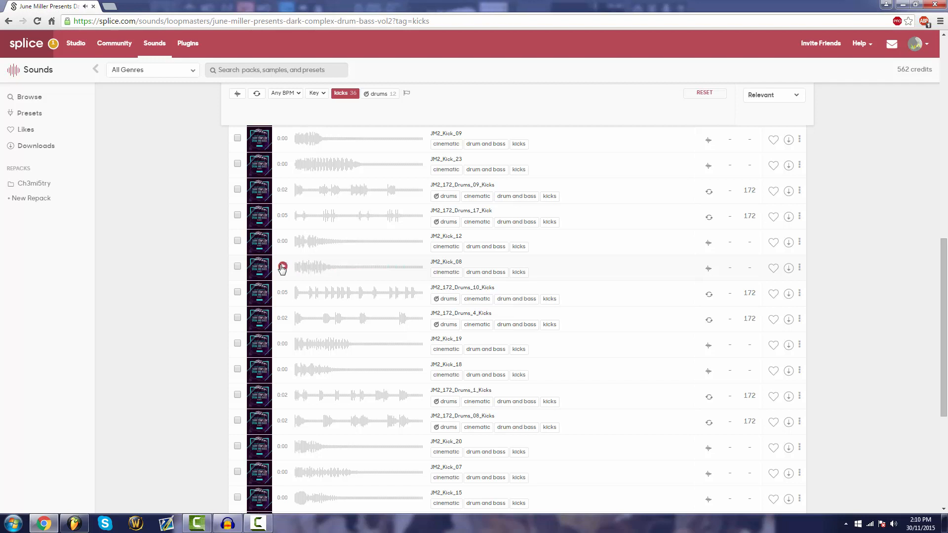
{"action": "left_click", "coordinate": [282, 267]}
{"action": "left_click", "coordinate": [282, 267]}
{"action": "left_click", "coordinate": [282, 267]}
{"action": "left_click", "coordinate": [282, 267]}
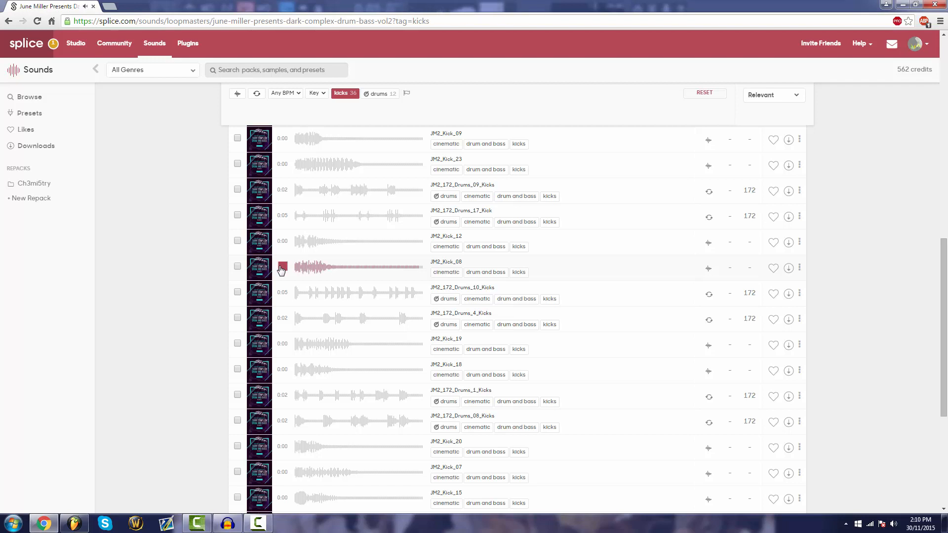
Switch back to FL Studio and add JM2_Kick_08 clips on track 7 late in bar 2 and at the start and late in bars 3 and 4
{"action": "left_click", "coordinate": [74, 523]}
{"action": "key", "text": "space"}
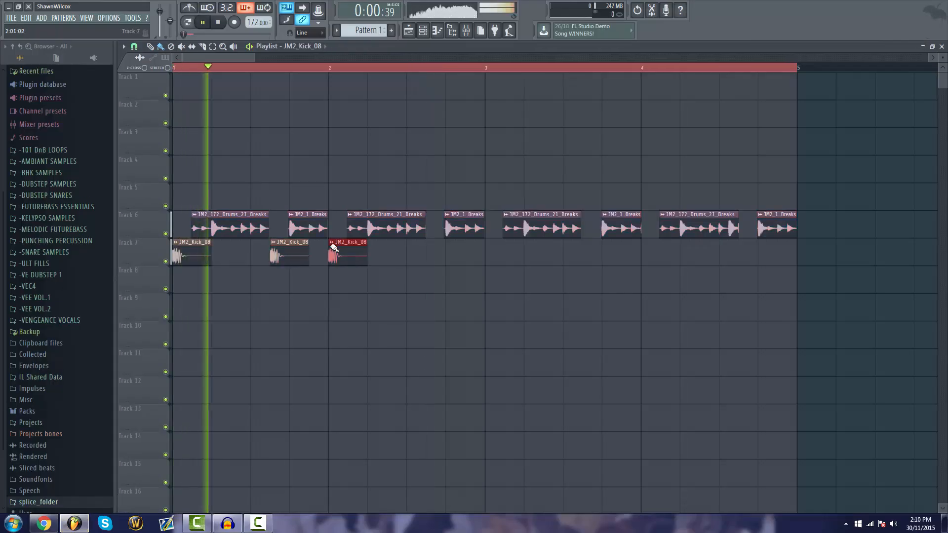
{"action": "left_click", "coordinate": [427, 253]}
{"action": "left_click", "coordinate": [486, 255]}
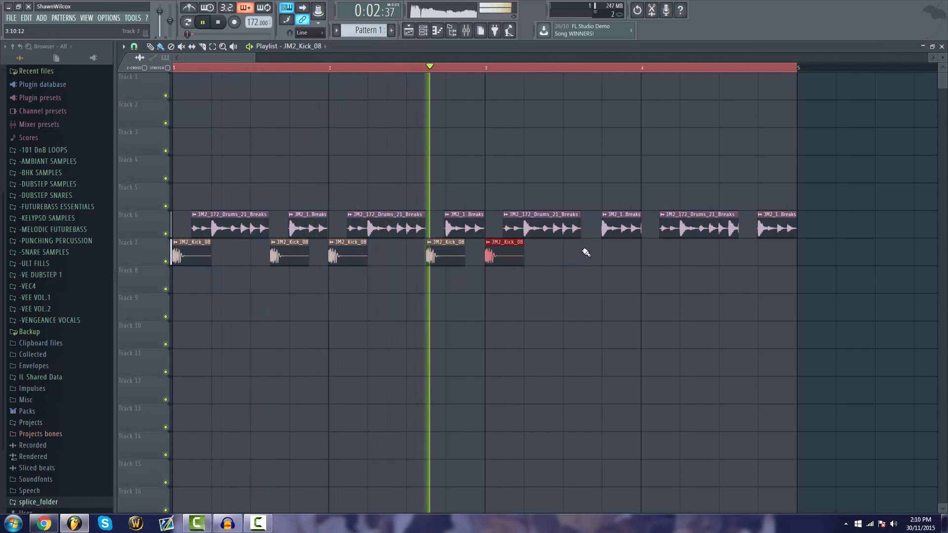
{"action": "left_click", "coordinate": [584, 254]}
{"action": "left_click", "coordinate": [661, 254]}
{"action": "left_click", "coordinate": [746, 255]}
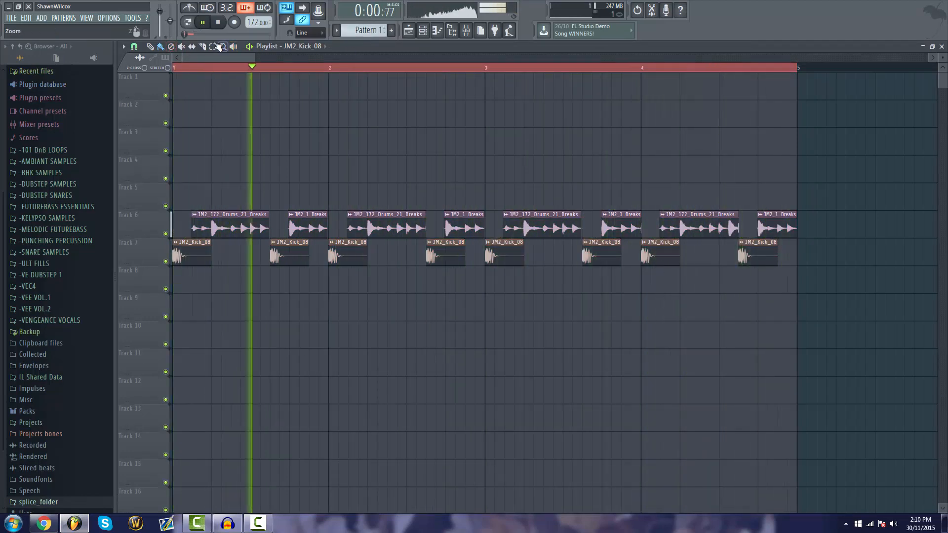
{"action": "key", "text": "space"}
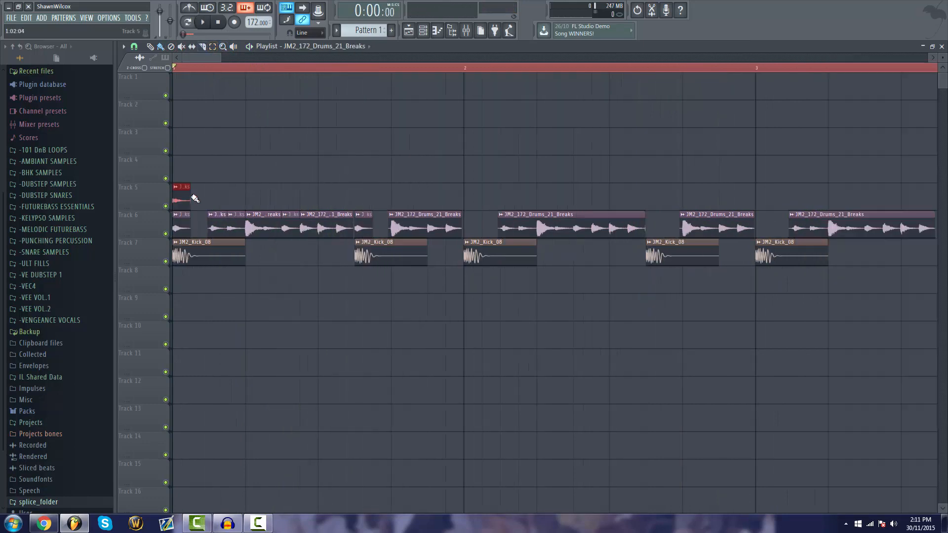
Copy the short JM2_172_Drums_21_Breaks slice along track 5 in bar 1, filling the gaps under the two kicks
{"action": "left_click_drag", "start_coordinate": [187, 197], "coordinate": [390, 200]}
{"action": "key", "text": "space"}
{"action": "key", "text": "space"}
{"action": "key", "text": "space"}
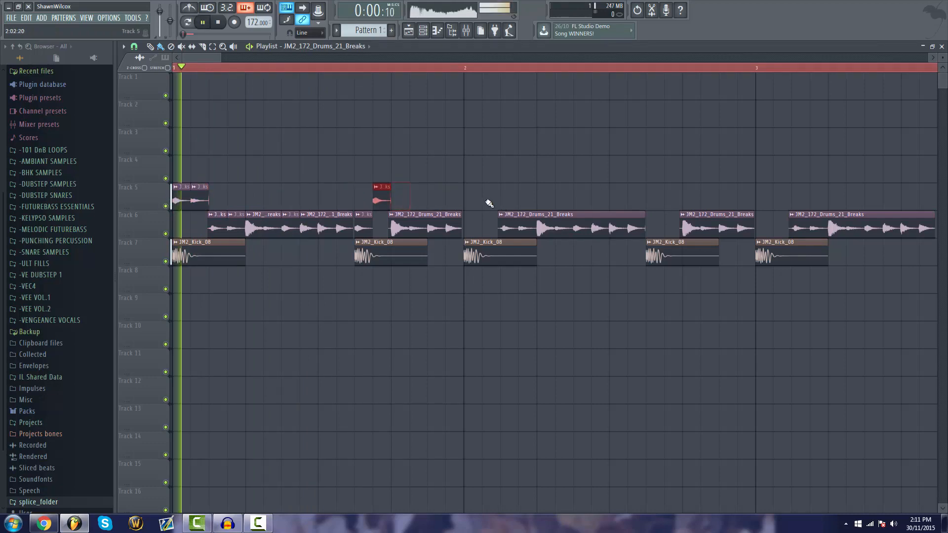
Place pairs of the short break slice on track 5 at the start and late in bar 2 and at the start of bar 3
{"action": "key", "text": "space"}
{"action": "left_click_drag", "start_coordinate": [182, 197], "coordinate": [659, 207]}
{"action": "key", "text": "space"}
{"action": "left_click_drag", "start_coordinate": [671, 199], "coordinate": [774, 202]}
{"action": "scroll", "coordinate": [669, 69], "scroll_direction": "down", "scroll_amount": 1}
{"action": "scroll", "coordinate": [669, 69], "scroll_direction": "down", "scroll_amount": 2}
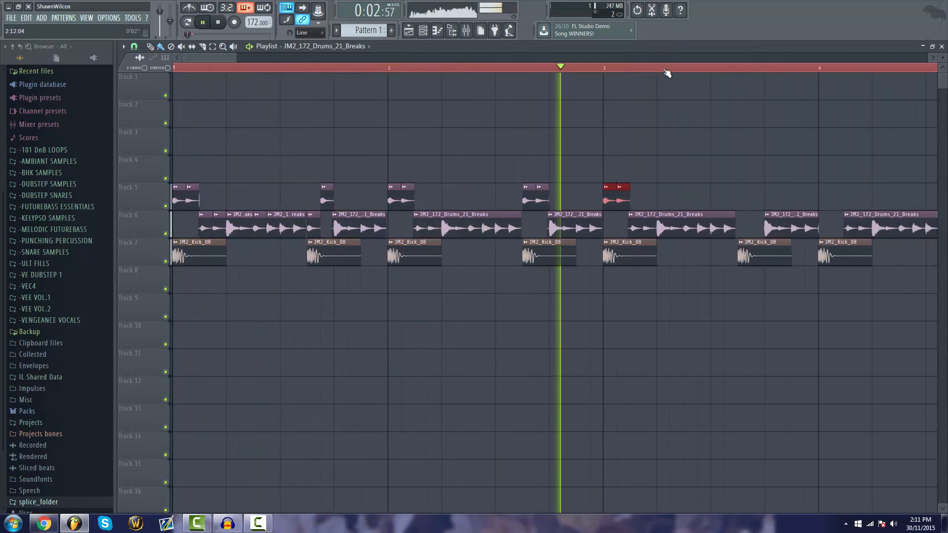
{"action": "key", "text": "space"}
Delete all clips in bars 3 and 4, fill them with a copy of bars 1 and 2, and play the loop
{"action": "left_click", "coordinate": [667, 172]}
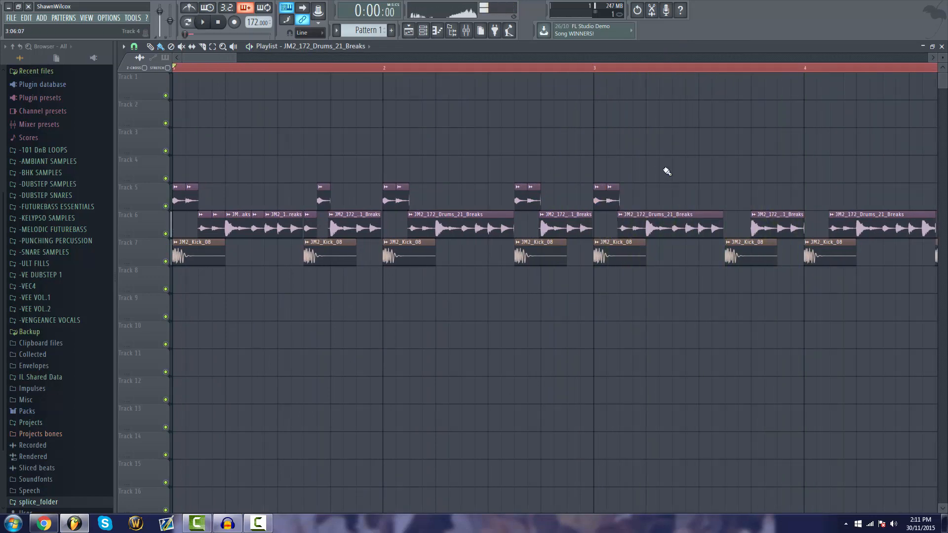
{"action": "scroll", "coordinate": [627, 61], "scroll_direction": "down", "scroll_amount": 5}
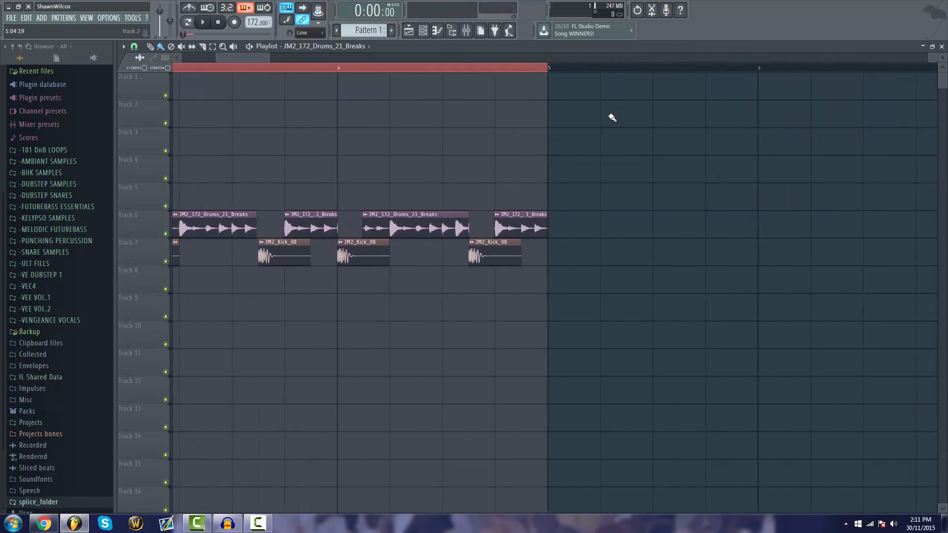
{"action": "left_click_drag", "start_coordinate": [612, 113], "coordinate": [366, 313]}
{"action": "key", "text": "Delete"}
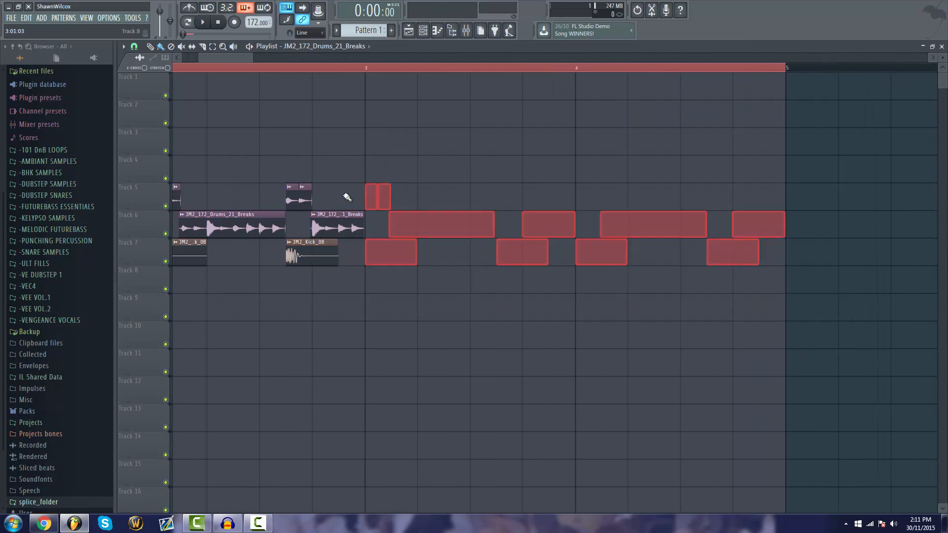
{"action": "left_click_drag", "start_coordinate": [238, 58], "coordinate": [224, 48]}
{"action": "mouse_move", "coordinate": [636, 170]}
{"action": "left_mouse_down"}
{"action": "mouse_move", "coordinate": [150, 256]}
{"action": "mouse_move", "coordinate": [609, 254]}
{"action": "mouse_move", "coordinate": [597, 227]}
{"action": "left_mouse_up"}
{"action": "key", "text": "space"}
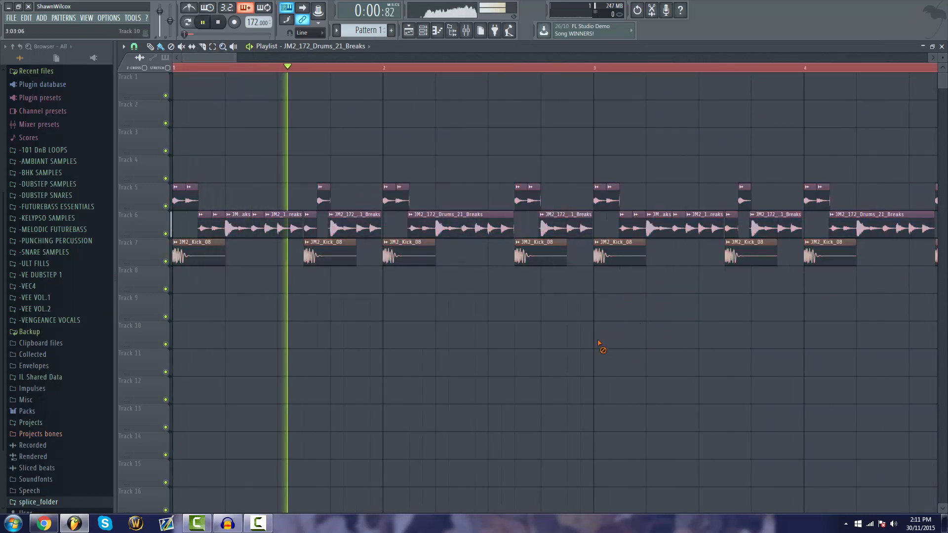
Add an extra JM2_Kick_08 clip half a beat after the first kick of bar 2 and listen to it
{"action": "key", "text": "space"}
{"action": "mouse_move", "coordinate": [429, 258]}
{"action": "left_mouse_down"}
{"action": "mouse_move", "coordinate": [444, 283]}
{"action": "mouse_move", "coordinate": [444, 252]}
{"action": "left_mouse_up"}
{"action": "key", "text": "space"}
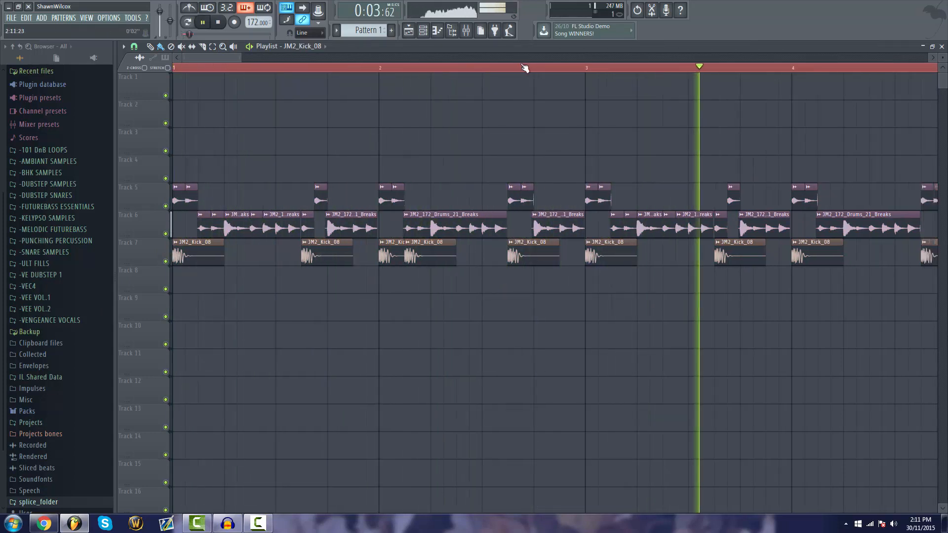
Replace bars 3 and 4 with a copy of the first two bars including the extra kick, and play the result
{"action": "scroll", "coordinate": [735, 152], "scroll_direction": "down", "scroll_amount": 2}
{"action": "left_click_drag", "start_coordinate": [736, 152], "coordinate": [435, 273]}
{"action": "key", "text": "Delete"}
{"action": "left_click_drag", "start_coordinate": [453, 168], "coordinate": [123, 273]}
{"action": "left_click_drag", "start_coordinate": [184, 259], "coordinate": [440, 275]}
{"action": "key", "text": "space"}
{"action": "left_click", "coordinate": [423, 299], "text": "ctrl"}
{"action": "key", "text": "space"}
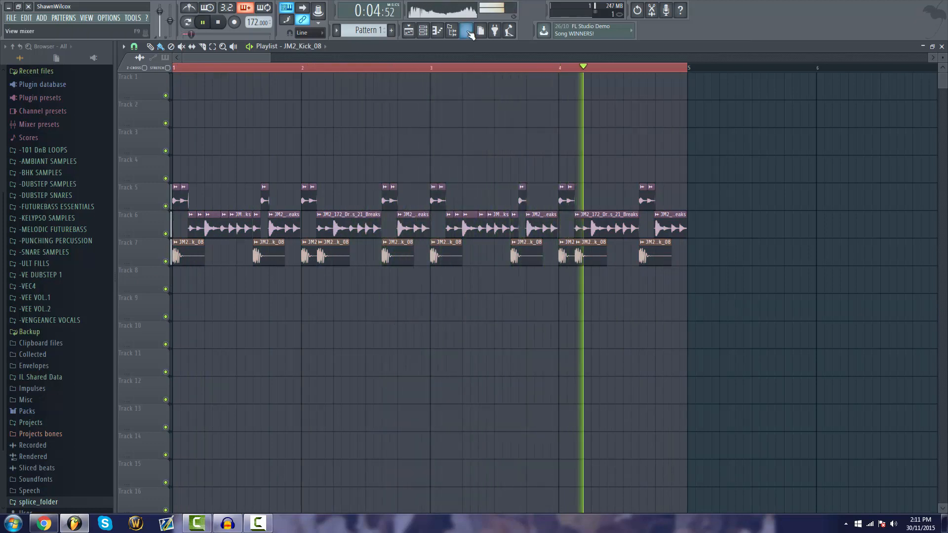
Route the JM2_Kick_08 channel to mixer insert 1
{"action": "key", "text": "F9"}
{"action": "key", "text": "F9"}
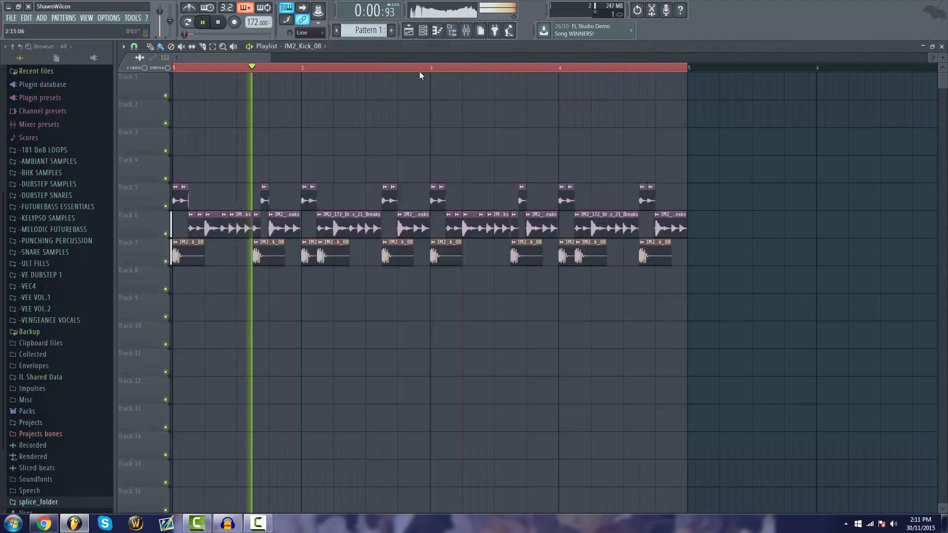
{"action": "double_click", "coordinate": [266, 257]}
{"action": "key", "text": "F9"}
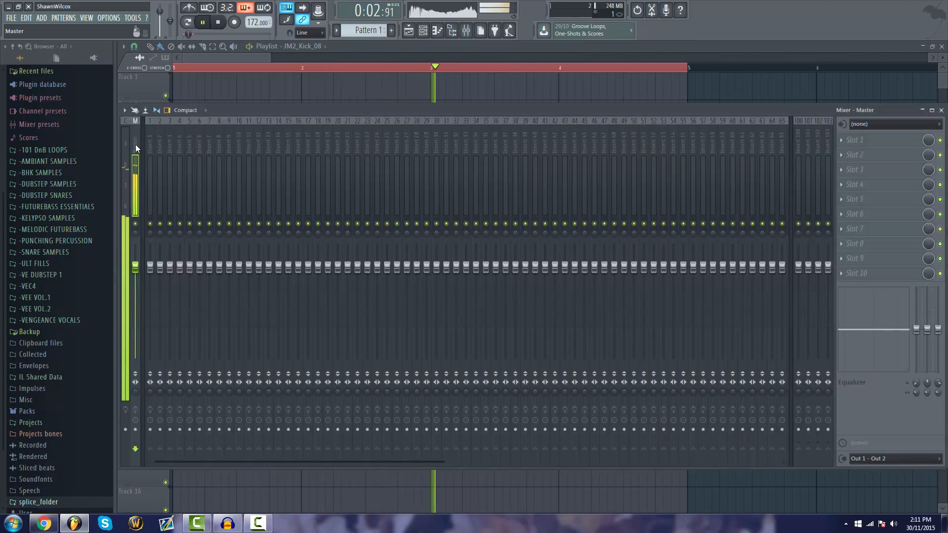
{"action": "right_click", "coordinate": [156, 119]}
{"action": "mouse_move", "coordinate": [229, 176]}
{"action": "left_click", "coordinate": [289, 176]}
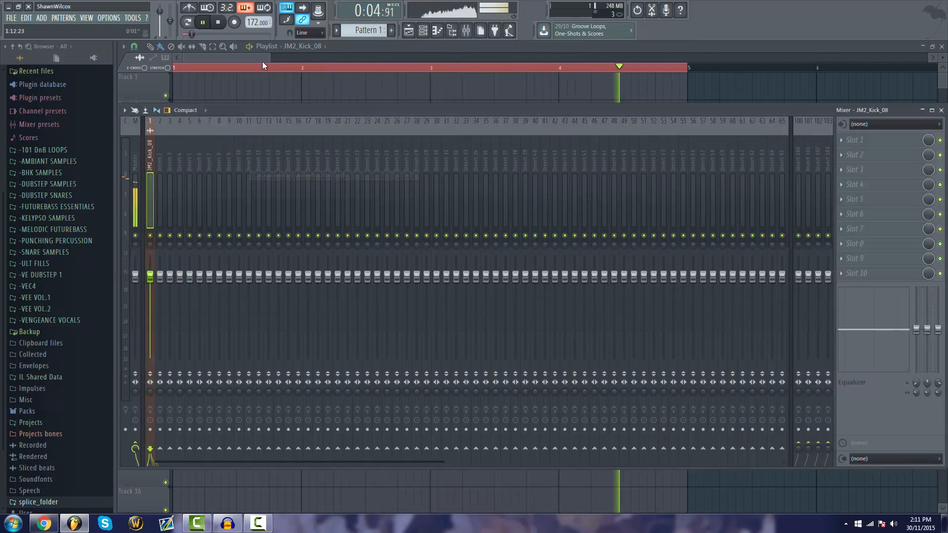
Route the JM2_172_Drums_21_Breaks channel to mixer insert 7
{"action": "key", "text": "F9"}
{"action": "double_click", "coordinate": [339, 232]}
{"action": "key", "text": "F9"}
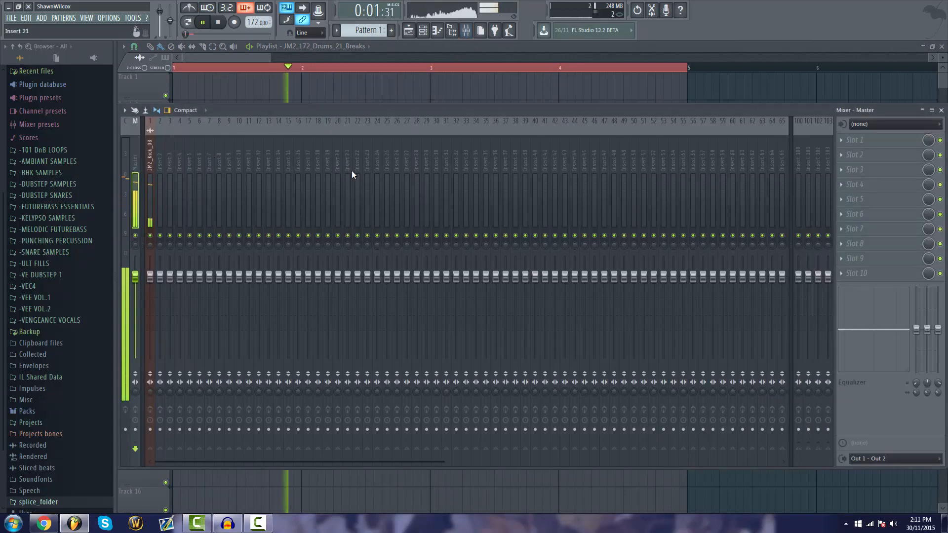
{"action": "right_click", "coordinate": [205, 163]}
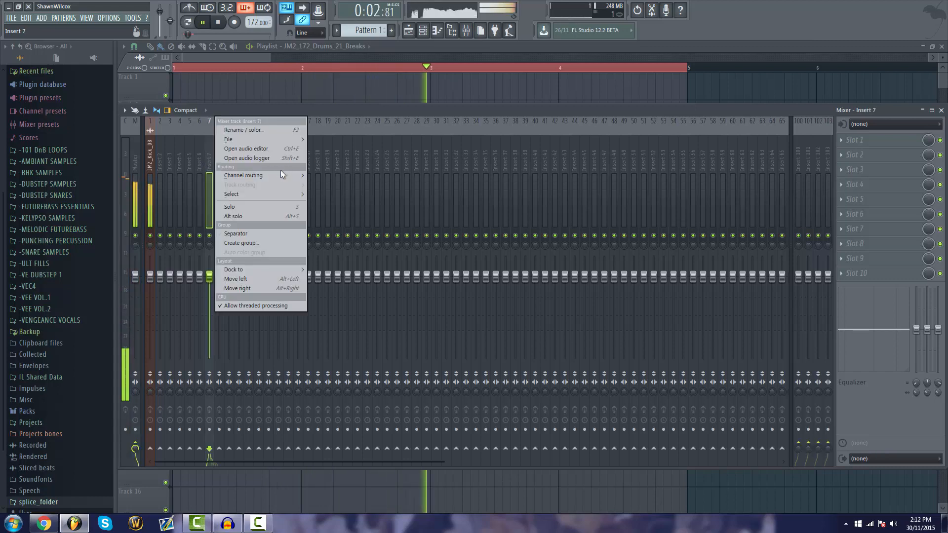
{"action": "mouse_move", "coordinate": [281, 171]}
{"action": "left_click", "coordinate": [319, 177]}
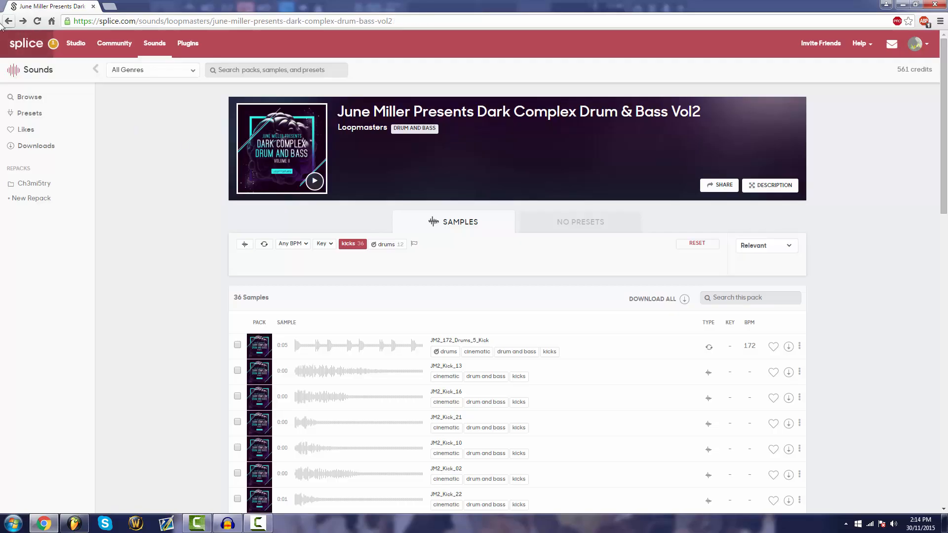
Switch to Splice, filter the June Miller pack by the bass tag and preview JM2_F_Synth_Bass_18 and JM2_172_E_Synth_Bass_01
{"action": "left_click", "coordinate": [2, 23]}
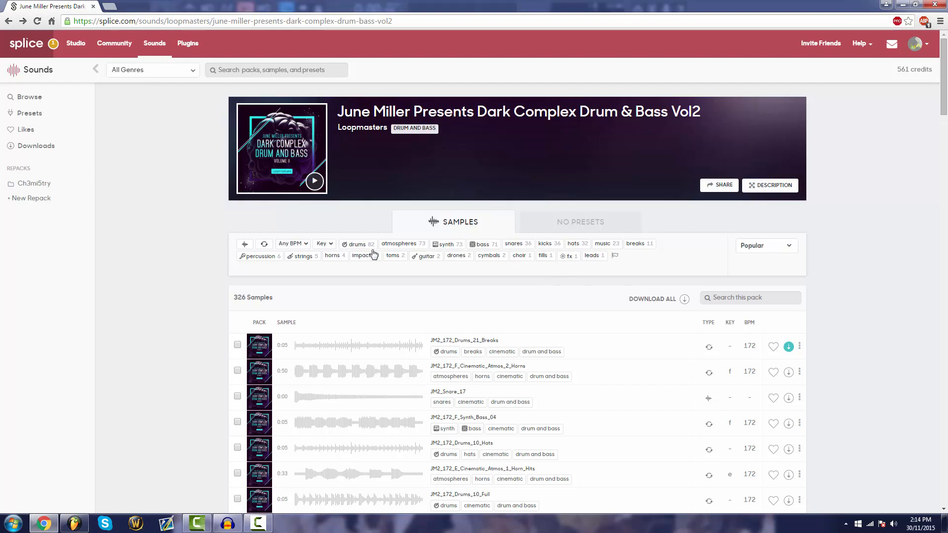
{"action": "left_click", "coordinate": [482, 246]}
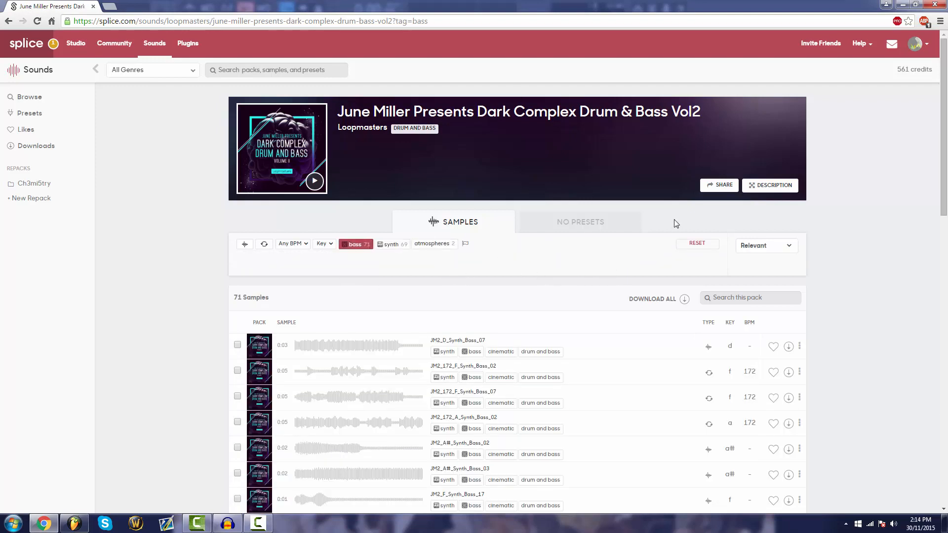
{"action": "scroll", "coordinate": [346, 257], "scroll_direction": "down", "scroll_amount": 4}
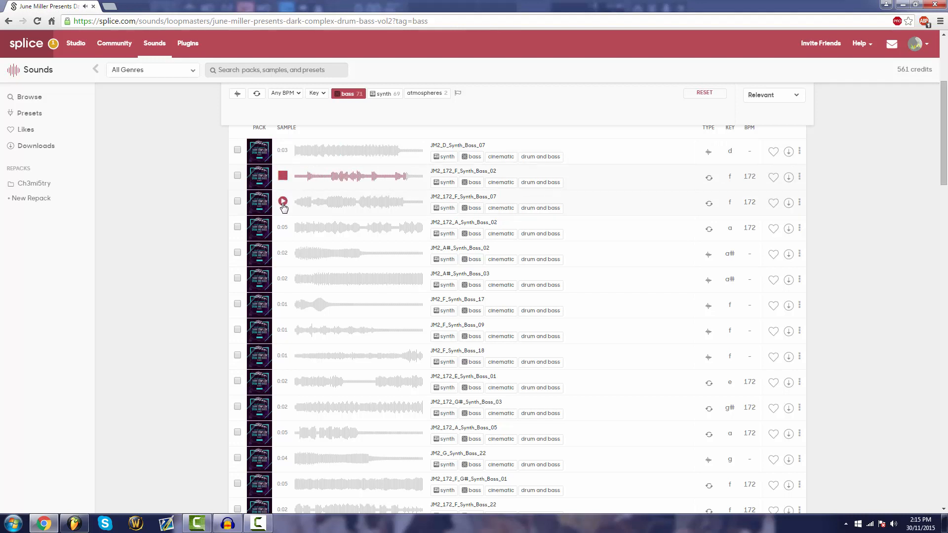
{"action": "scroll", "coordinate": [284, 207], "scroll_direction": "down", "scroll_amount": 2}
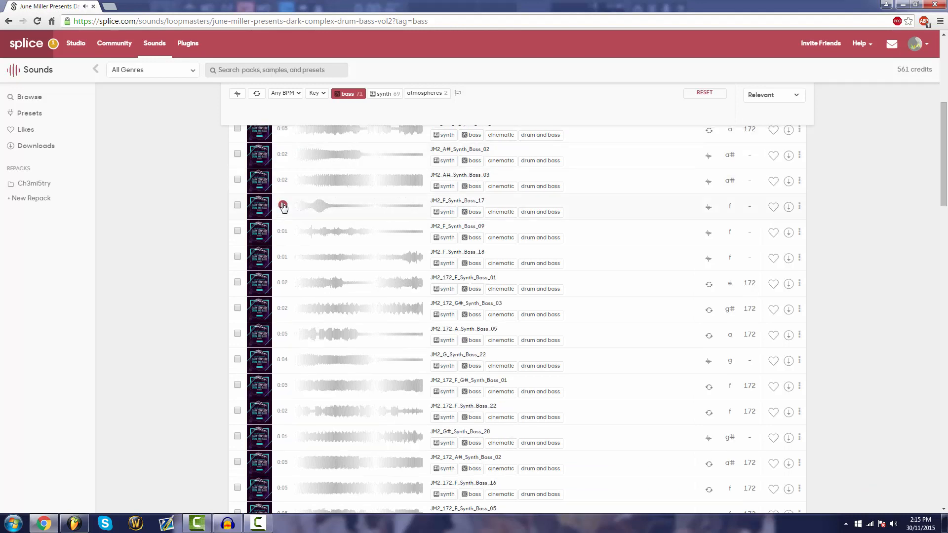
{"action": "left_click", "coordinate": [283, 257]}
{"action": "left_click", "coordinate": [282, 283]}
Preview more bass samples further down the list, including JM2_172_G#_Synth_Bass_03, JM2_G_Synth_Bass_22 and JM2_172_F_Synth_Bass_06
{"action": "scroll", "coordinate": [282, 275], "scroll_direction": "down", "scroll_amount": 2}
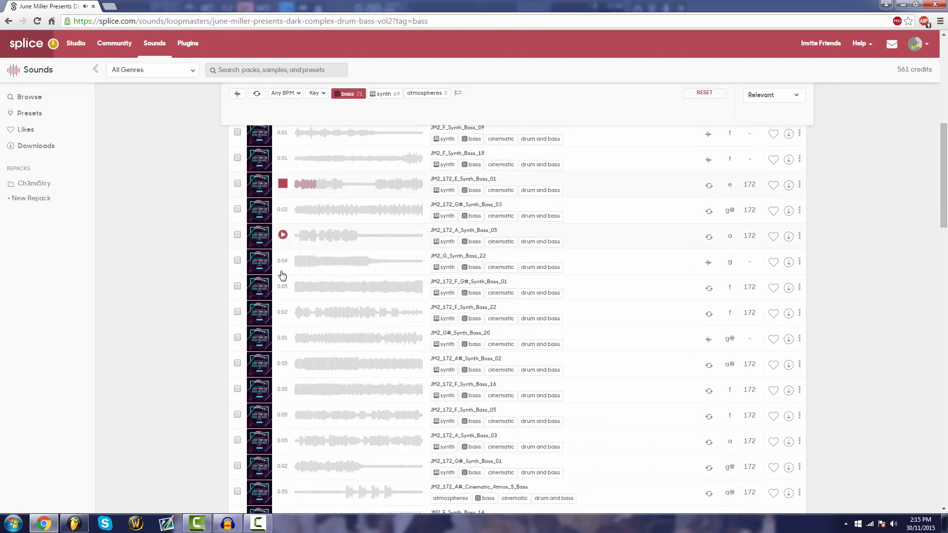
{"action": "left_click", "coordinate": [284, 210]}
{"action": "left_click", "coordinate": [282, 261]}
{"action": "scroll", "coordinate": [282, 261], "scroll_direction": "down", "scroll_amount": 2}
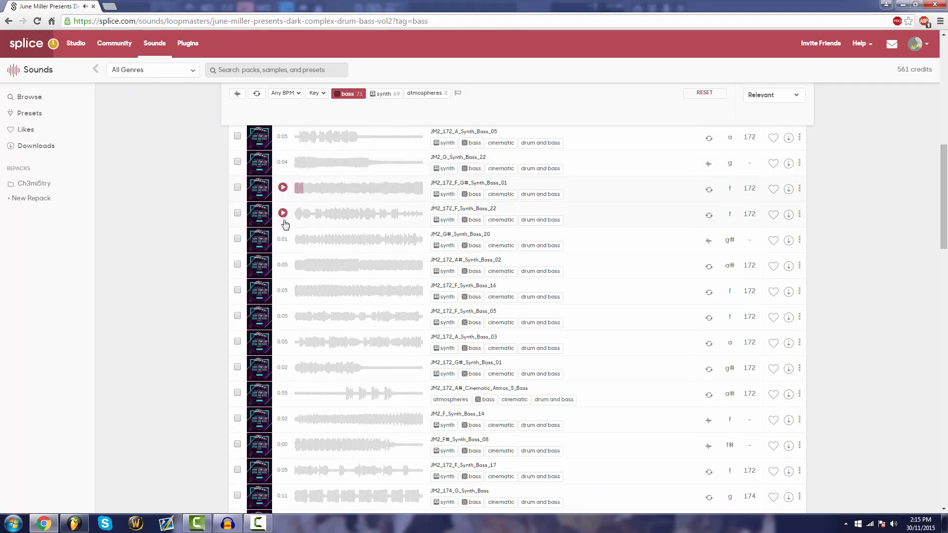
{"action": "scroll", "coordinate": [284, 223], "scroll_direction": "down", "scroll_amount": 10}
{"action": "left_click", "coordinate": [282, 261]}
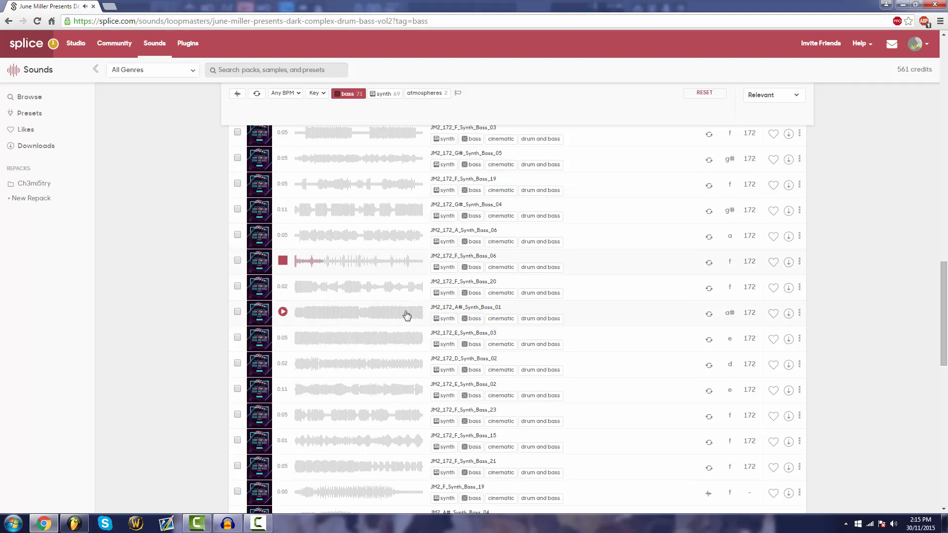
In FL Studio, move the JM2_172_Drums_5_Break clip past bar 18 and duplicate the four-bar drum loop until it fills 16 bars
{"action": "key", "text": "alt+Tab"}
{"action": "scroll", "coordinate": [253, 69], "scroll_direction": "down", "scroll_amount": 8}
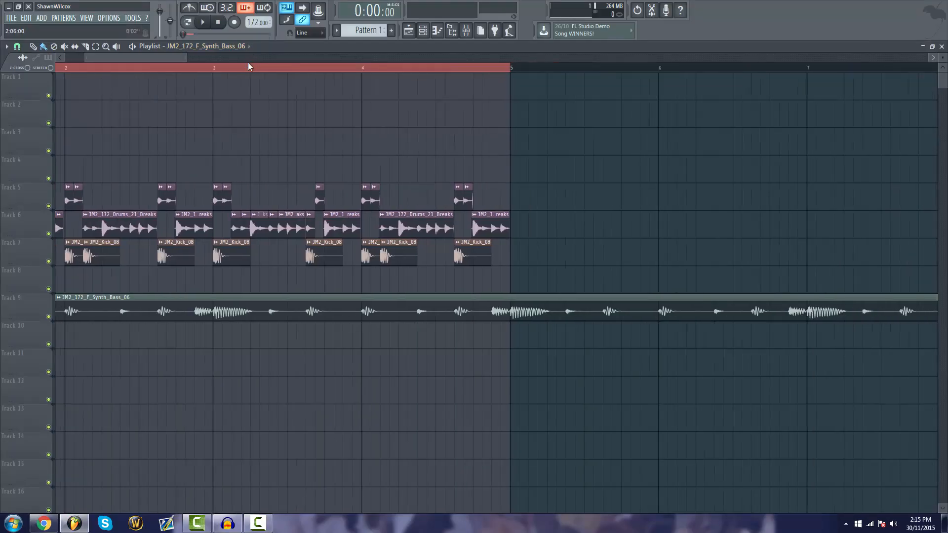
{"action": "left_click_drag", "start_coordinate": [398, 187], "coordinate": [725, 187]}
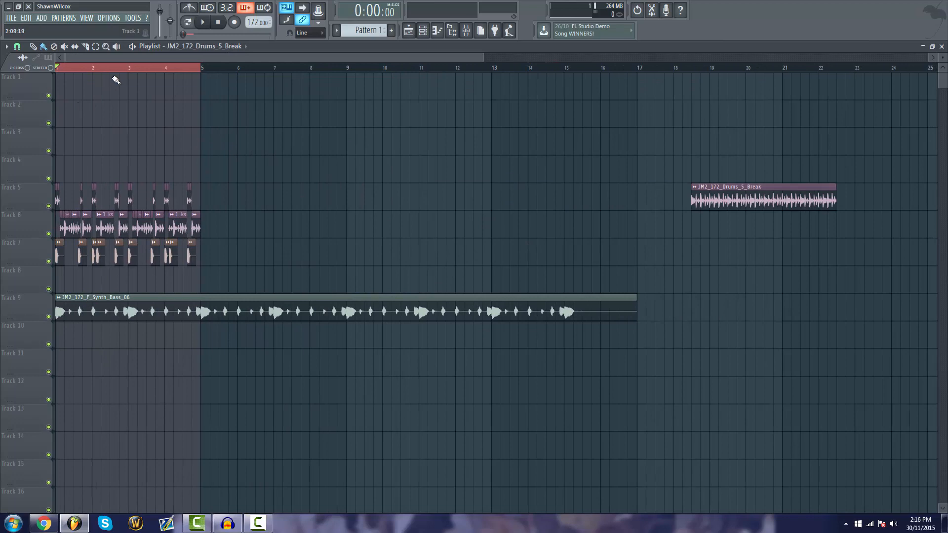
{"action": "left_click_drag", "start_coordinate": [258, 127], "coordinate": [204, 251]}
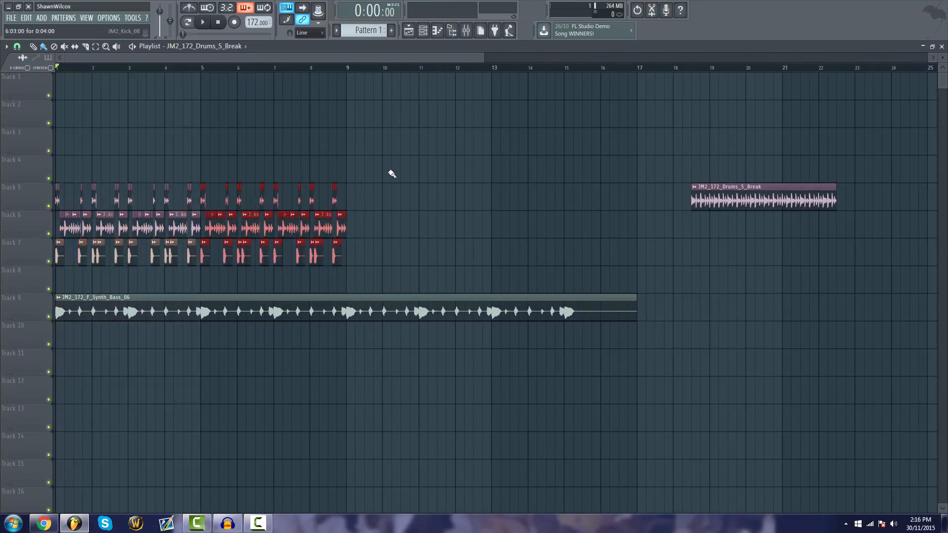
{"action": "left_click_drag", "start_coordinate": [436, 128], "coordinate": [354, 263]}
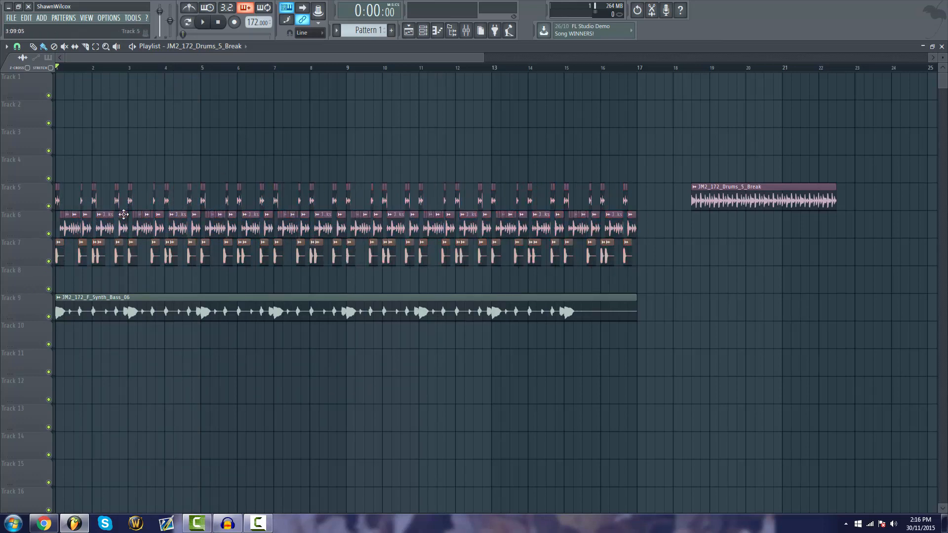
Route the JM2_172_F_Synth_Bass_06 channel to mixer insert 16 and play the arrangement
{"action": "double_click", "coordinate": [58, 255]}
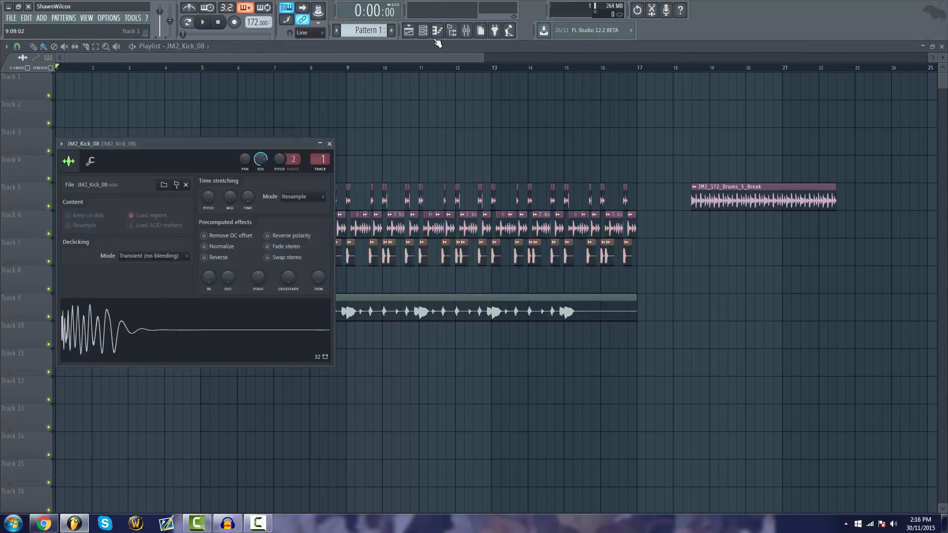
{"action": "left_click", "coordinate": [438, 307]}
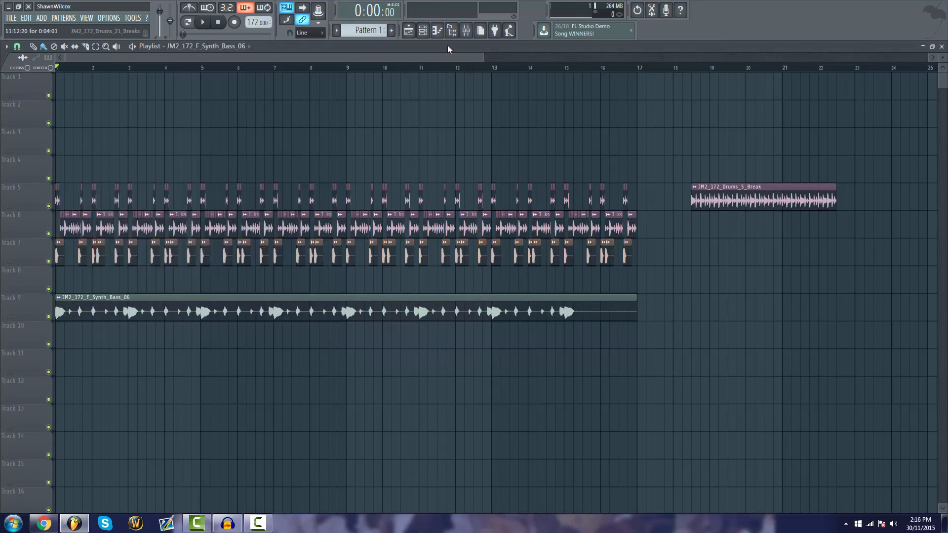
{"action": "left_click", "coordinate": [479, 31]}
{"action": "right_click", "coordinate": [183, 121]}
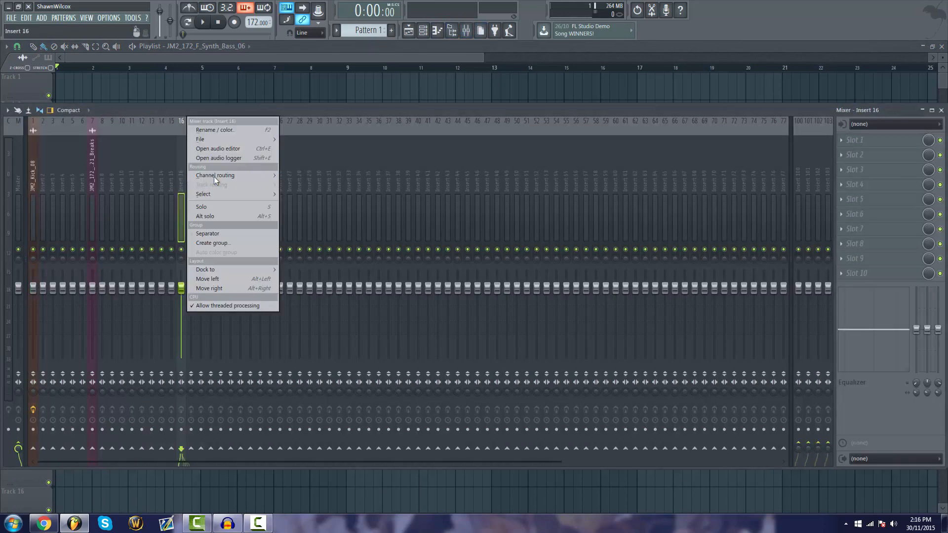
{"action": "mouse_move", "coordinate": [214, 176]}
{"action": "left_click", "coordinate": [346, 175]}
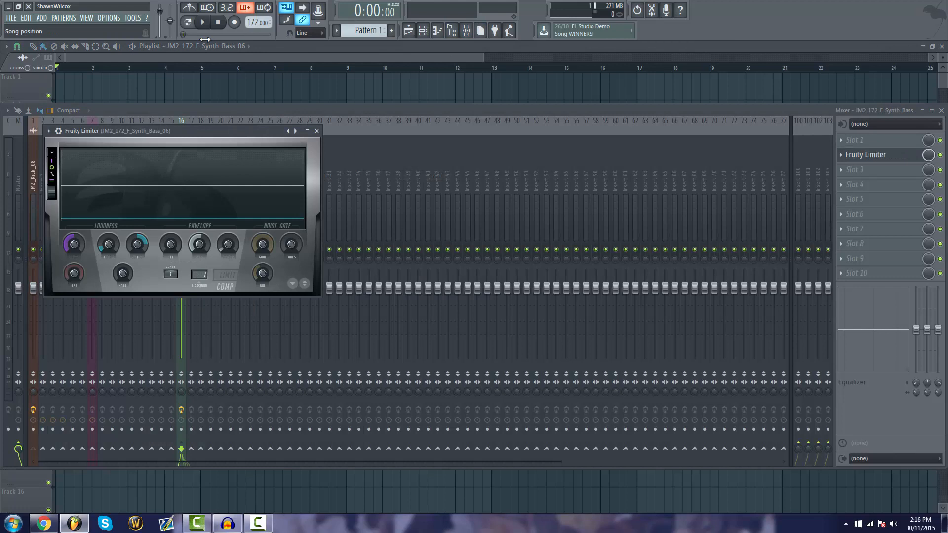
{"action": "left_click", "coordinate": [203, 23]}
{"action": "left_click", "coordinate": [205, 48]}
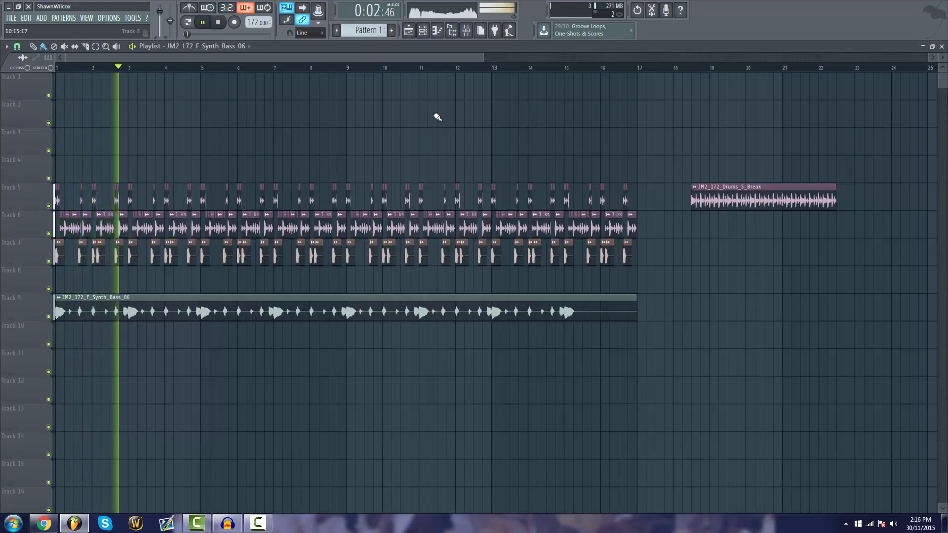
Raise the volume of the JM2_172_F_Synth_Bass_06 mixer track to about 114% and check its Fruity Limiter
{"action": "key", "text": "F9"}
{"action": "left_click_drag", "start_coordinate": [181, 286], "coordinate": [181, 274]}
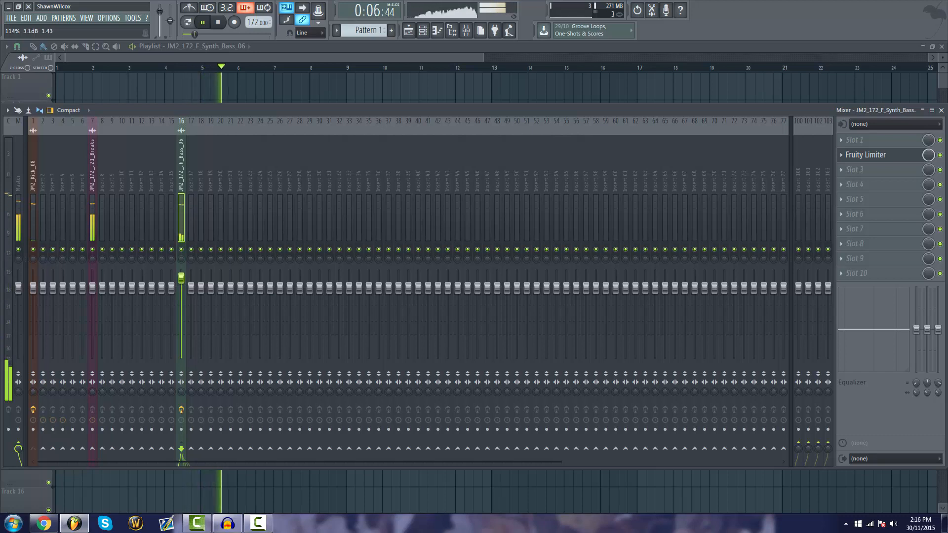
{"action": "left_click", "coordinate": [853, 145]}
{"action": "key", "text": "Escape"}
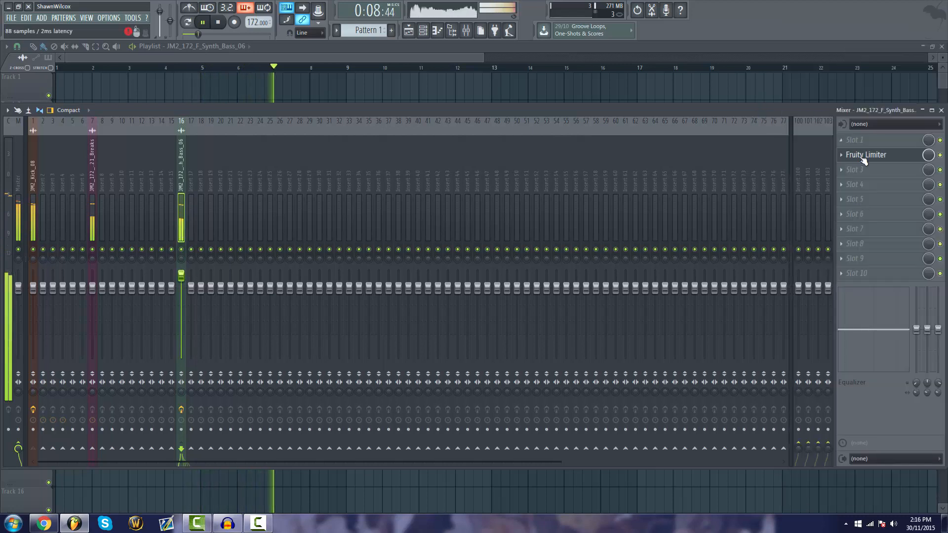
Move the JM2_172_Drums_5_Break clip to about bar 30 on Track 1 and the ABS_80_G#_Abstraction_13 clip to bar 37
{"action": "left_click", "coordinate": [861, 155]}
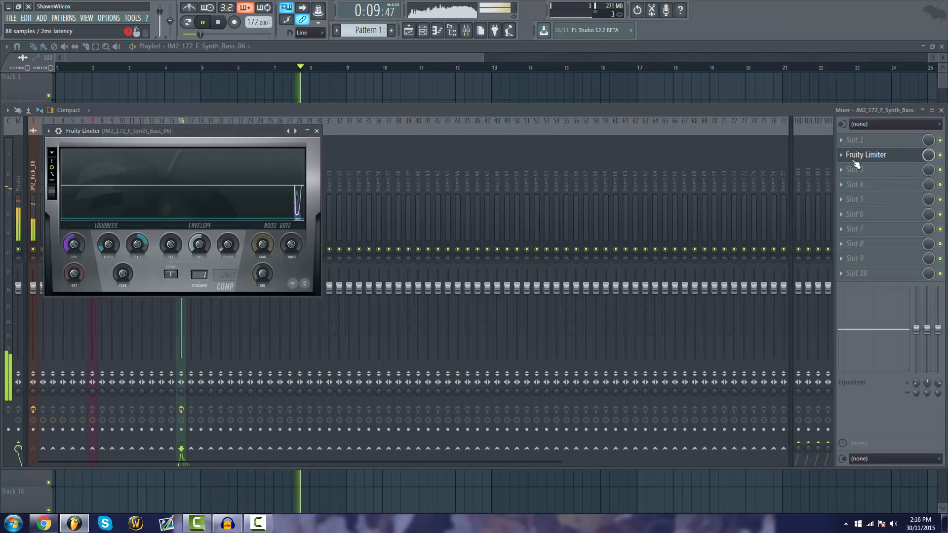
{"action": "left_click", "coordinate": [271, 61]}
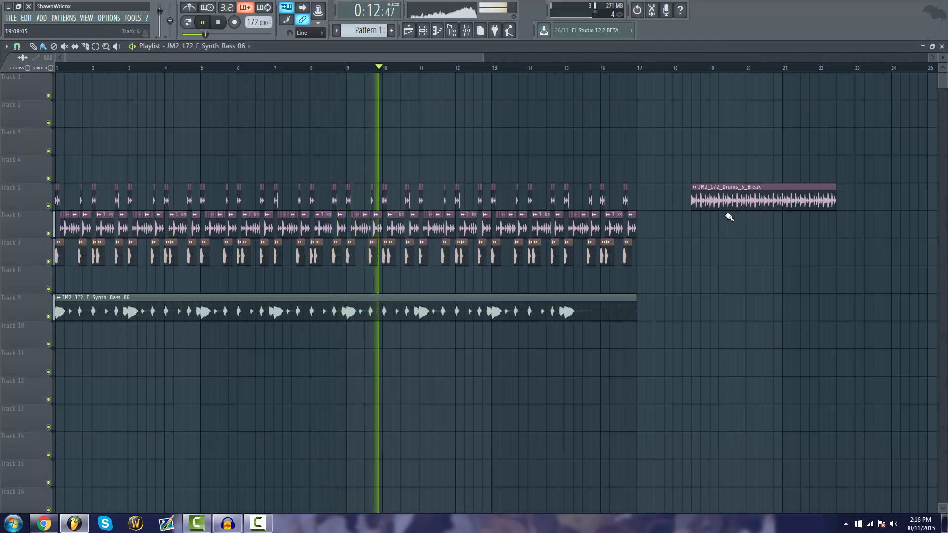
{"action": "left_click_drag", "start_coordinate": [756, 193], "coordinate": [873, 134]}
{"action": "scroll", "coordinate": [694, 71], "scroll_direction": "down", "scroll_amount": 2}
{"action": "scroll", "coordinate": [695, 71], "scroll_direction": "down", "scroll_amount": 2}
{"action": "left_click_drag", "start_coordinate": [554, 139], "coordinate": [740, 85]}
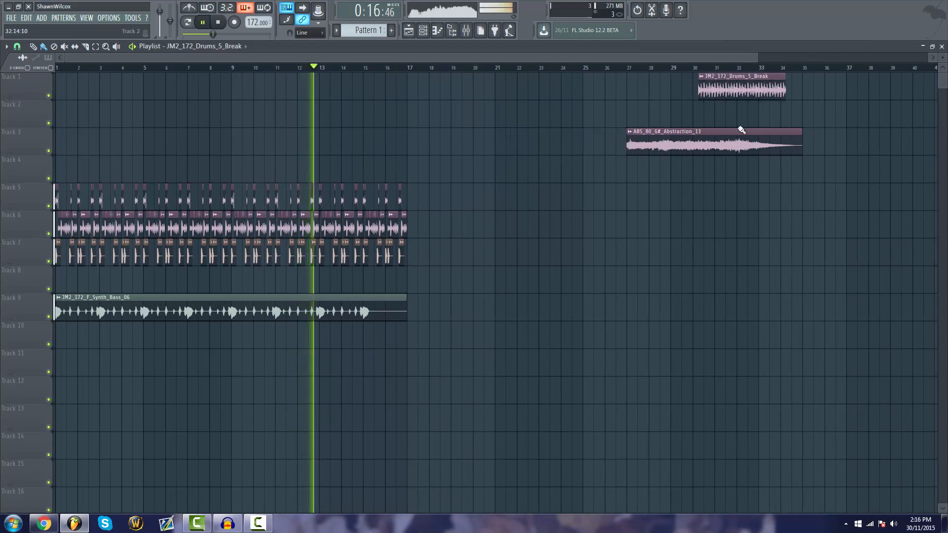
{"action": "left_click_drag", "start_coordinate": [739, 127], "coordinate": [946, 136]}
Duplicate the 16 bars of drum and bass clips so the copy starts at bar 17, and stop playback
{"action": "left_click_drag", "start_coordinate": [538, 161], "coordinate": [1, 327]}
{"action": "left_click_drag", "start_coordinate": [88, 313], "coordinate": [439, 324]}
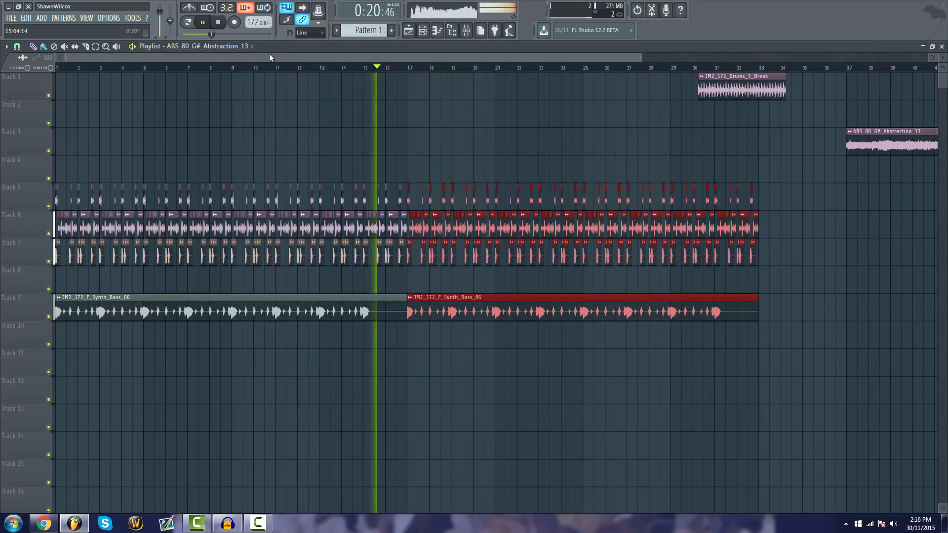
{"action": "left_click", "coordinate": [562, 152], "text": "ctrl"}
{"action": "key", "text": "space"}
{"action": "scroll", "coordinate": [387, 70], "scroll_direction": "up", "scroll_amount": 4}
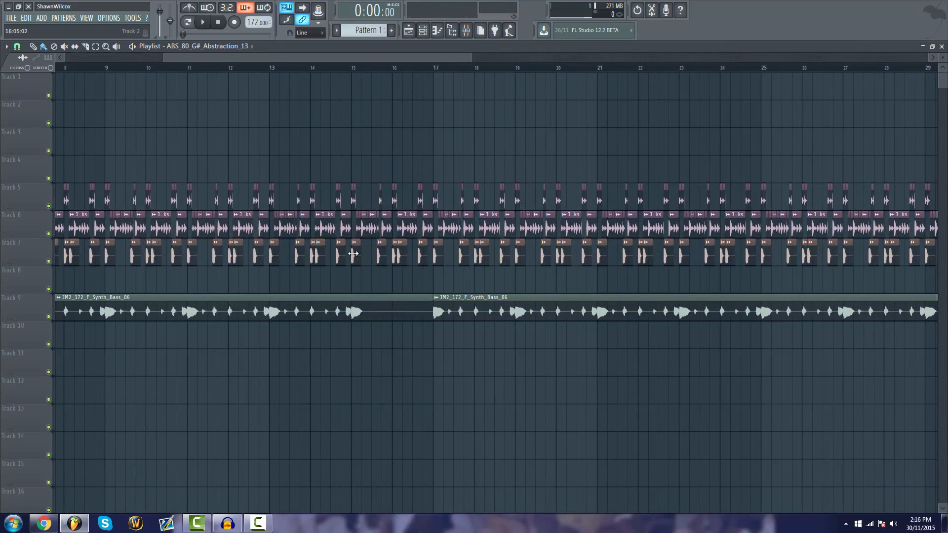
{"action": "left_click_drag", "start_coordinate": [433, 170], "coordinate": [394, 290]}
{"action": "scroll", "coordinate": [393, 69], "scroll_direction": "up", "scroll_amount": 3}
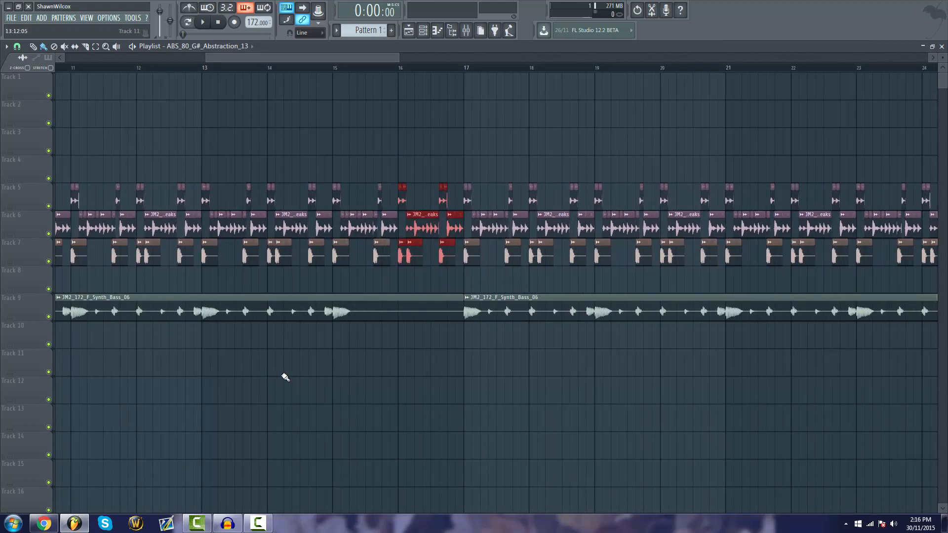
{"action": "left_click", "coordinate": [412, 141], "text": "ctrl"}
Move the JM2_172_Drums_5_Break clip to bar 17 on Track 2
{"action": "scroll", "coordinate": [379, 69], "scroll_direction": "down", "scroll_amount": 5}
{"action": "left_click_drag", "start_coordinate": [811, 147], "coordinate": [595, 147]}
{"action": "left_click_drag", "start_coordinate": [614, 89], "coordinate": [434, 149]}
Route the JM2_172_Drums_5_Break channel to mixer insert 12 and add Fruity Parametric EQ 2 with band 1 as a high pass
{"action": "double_click", "coordinate": [261, 115]}
{"action": "left_click", "coordinate": [409, 31]}
{"action": "scroll", "coordinate": [276, 70], "scroll_direction": "up", "scroll_amount": 5}
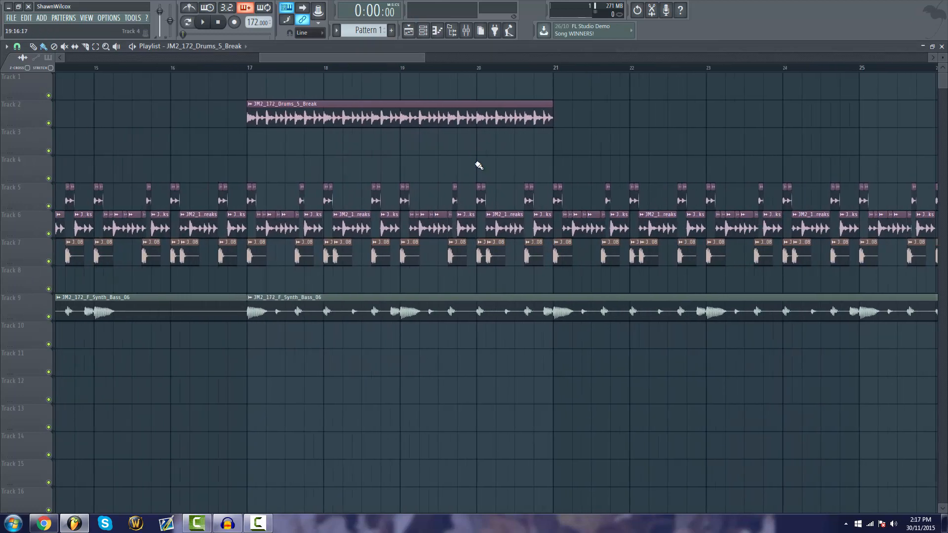
{"action": "left_click", "coordinate": [468, 35]}
{"action": "left_click", "coordinate": [840, 141]}
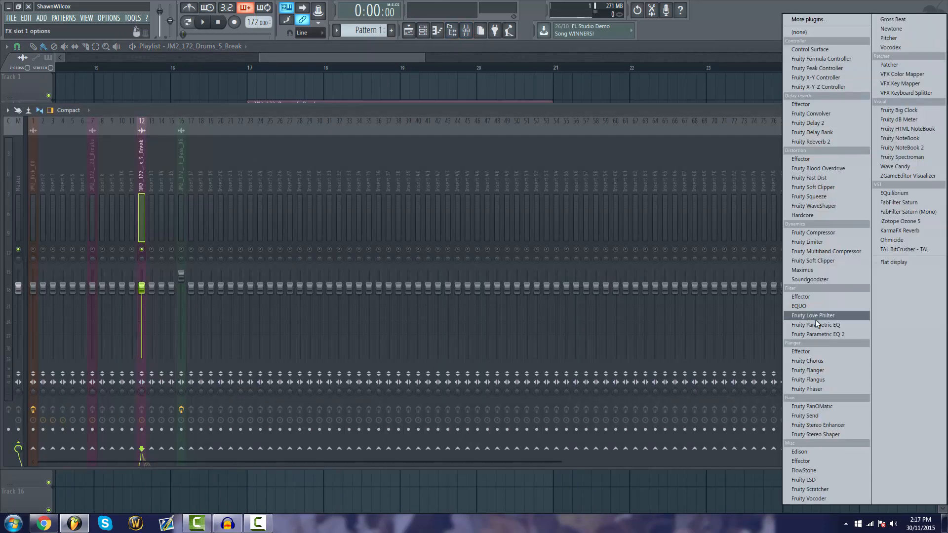
{"action": "left_click", "coordinate": [812, 334]}
{"action": "left_click_drag", "start_coordinate": [264, 143], "coordinate": [265, 154]}
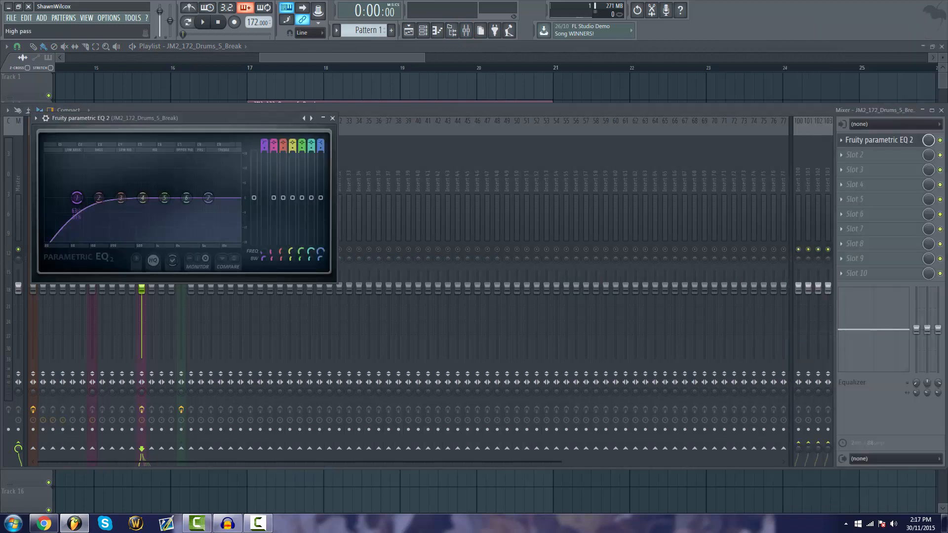
{"action": "right_click", "coordinate": [276, 84]}
Solo Track 2 and play the break clip from bar 17
{"action": "right_click", "coordinate": [49, 123]}
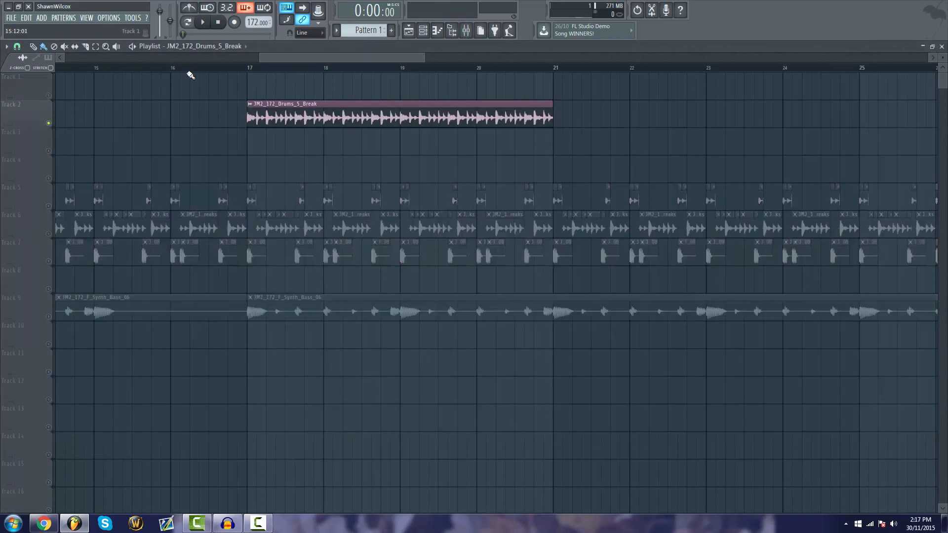
{"action": "mouse_move", "coordinate": [373, 59]}
{"action": "left_mouse_down"}
{"action": "mouse_move", "coordinate": [286, 61]}
{"action": "mouse_move", "coordinate": [390, 68]}
{"action": "mouse_move", "coordinate": [379, 72]}
{"action": "left_mouse_up"}
{"action": "key", "text": "space"}
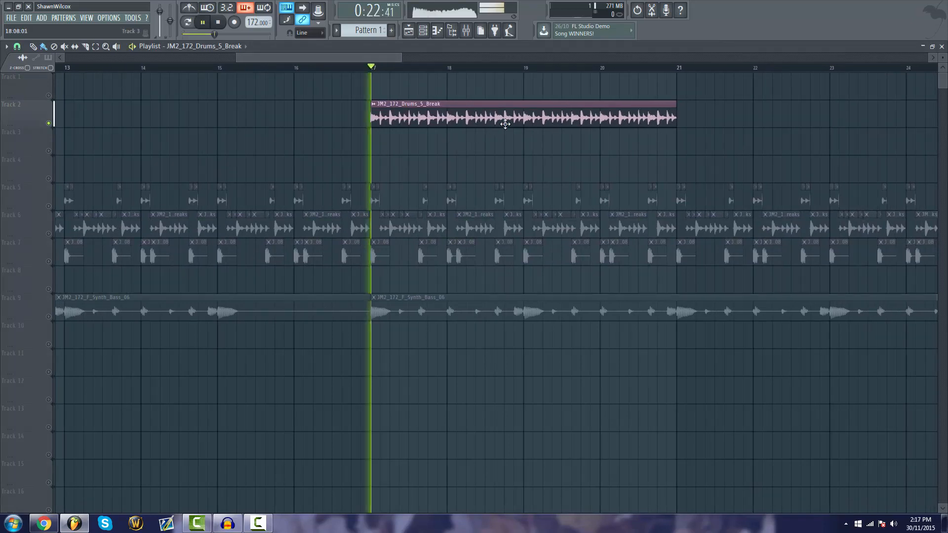
Raise the break's band 1 high-pass cutoff to about 1005 Hz and listen to the filtered loop
{"action": "left_click", "coordinate": [467, 32]}
{"action": "key", "text": "space"}
{"action": "left_click", "coordinate": [853, 142]}
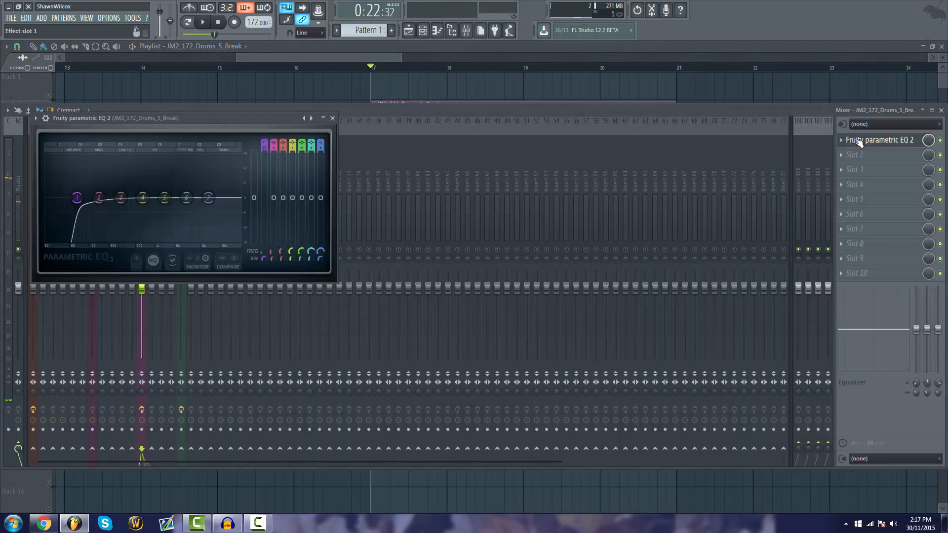
{"action": "left_click_drag", "start_coordinate": [79, 198], "coordinate": [153, 198]}
{"action": "key", "text": "space"}
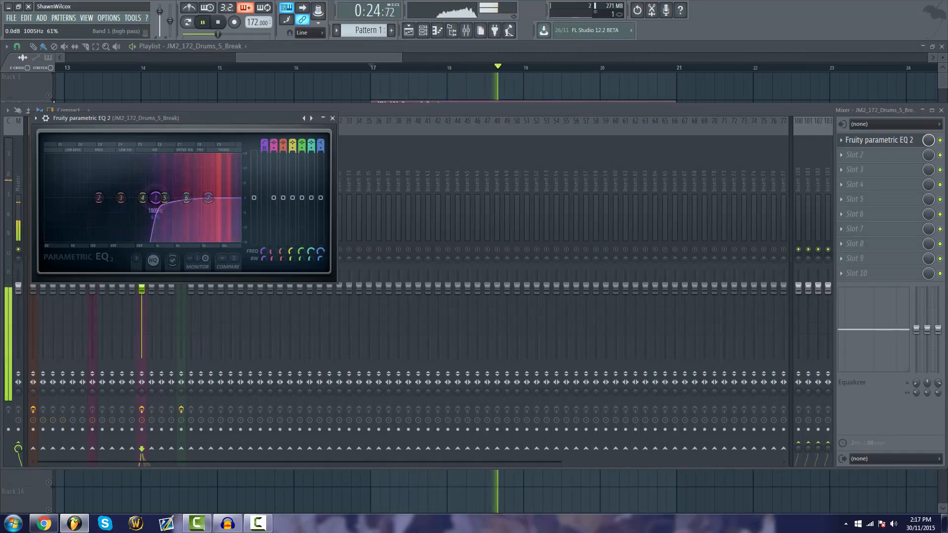
{"action": "left_click", "coordinate": [355, 52]}
{"action": "key", "text": "space"}
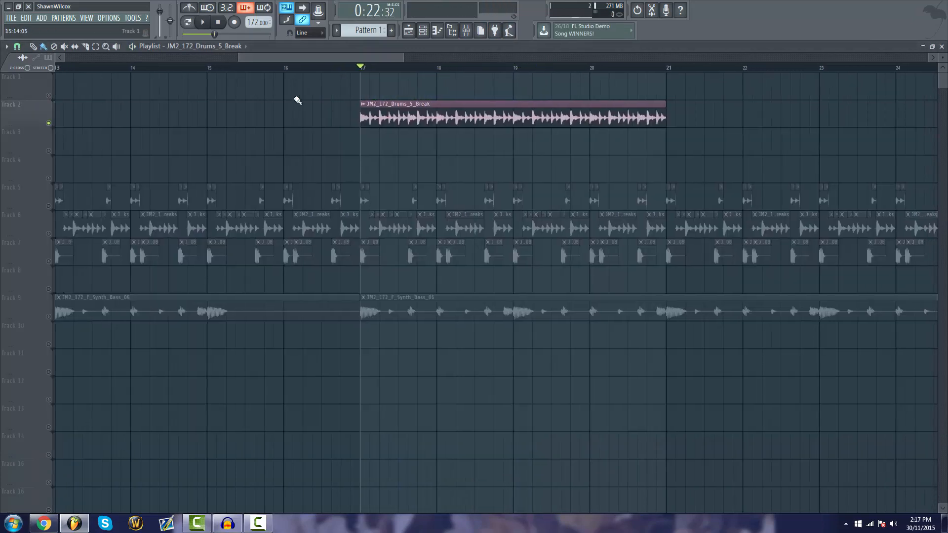
Lower the break's high-pass cutoff to about 519 Hz, then adjust it to about 696 Hz while listening
{"action": "left_click", "coordinate": [467, 28]}
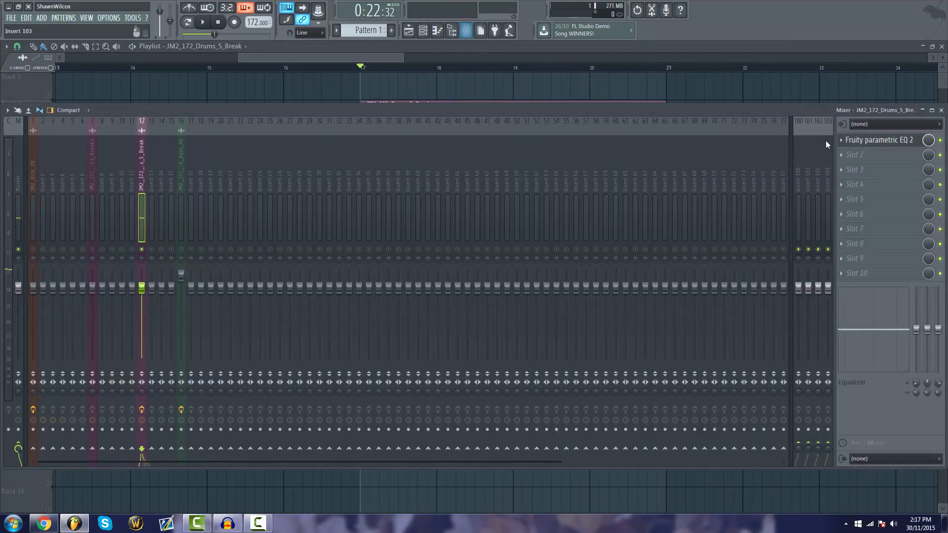
{"action": "left_click", "coordinate": [861, 142]}
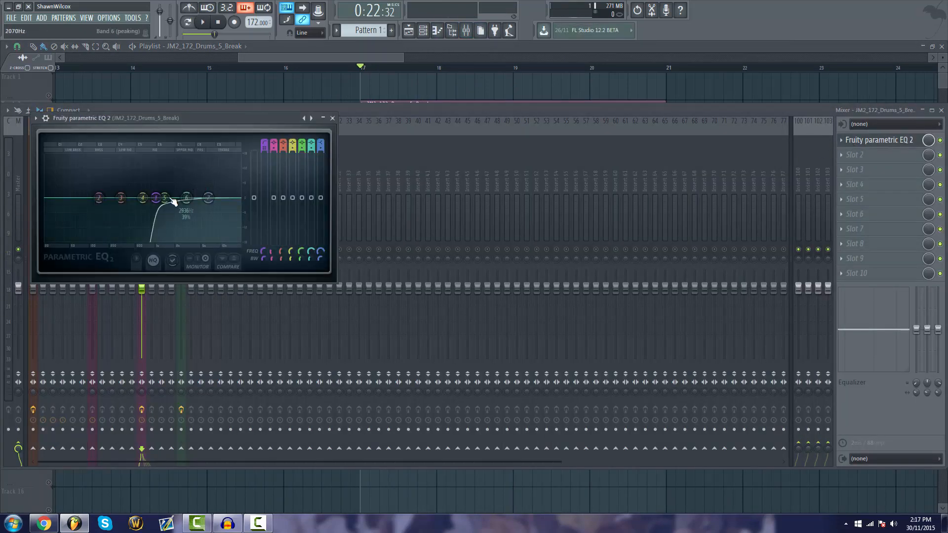
{"action": "left_click_drag", "start_coordinate": [163, 200], "coordinate": [143, 198]}
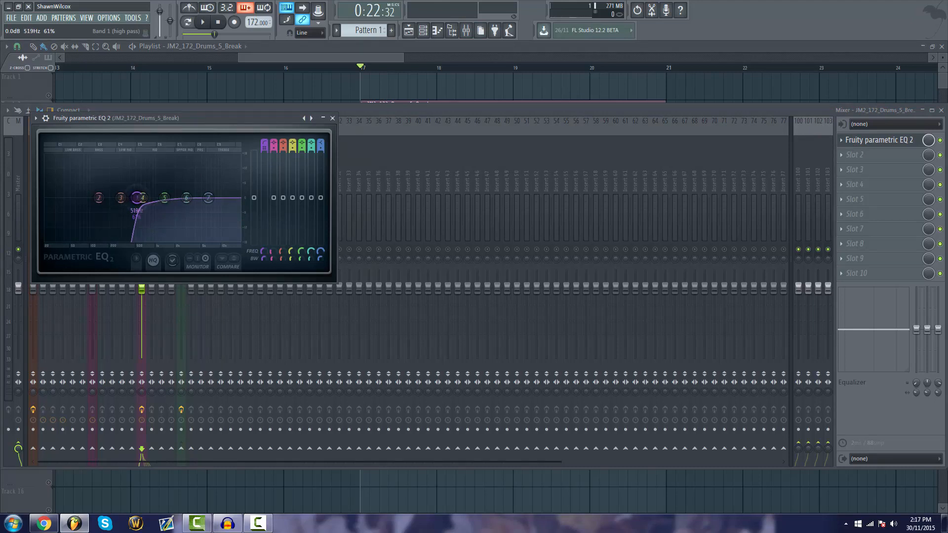
{"action": "key", "text": "space"}
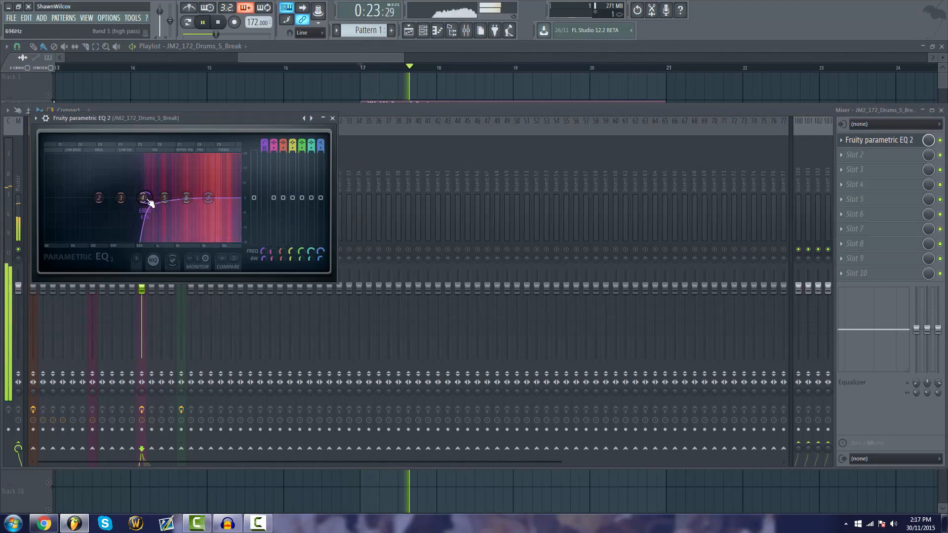
{"action": "key", "text": "space"}
{"action": "left_click", "coordinate": [324, 58]}
Turn off the Track 2 solo so all playlist tracks sound, and set the playback position to bar 16
{"action": "double_click", "coordinate": [393, 113]}
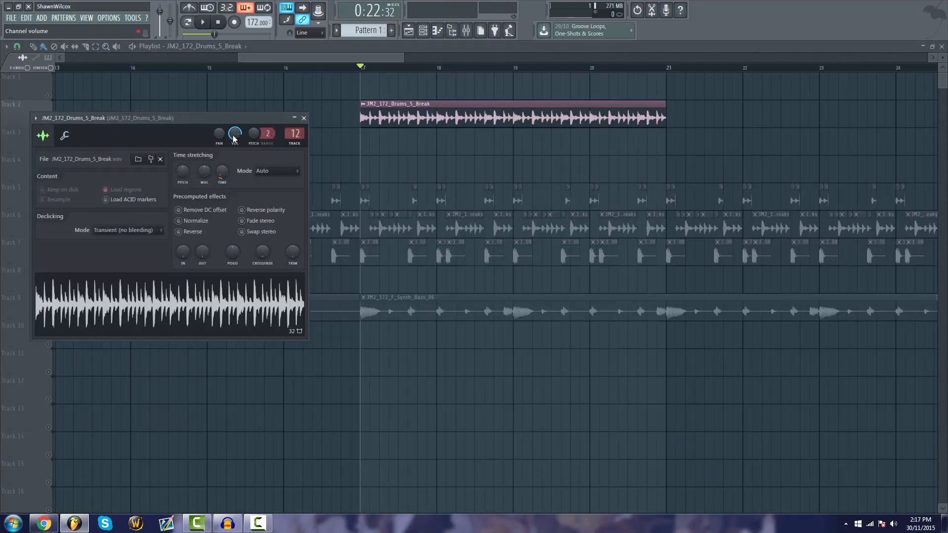
{"action": "right_click", "coordinate": [255, 89]}
{"action": "right_click", "coordinate": [41, 128]}
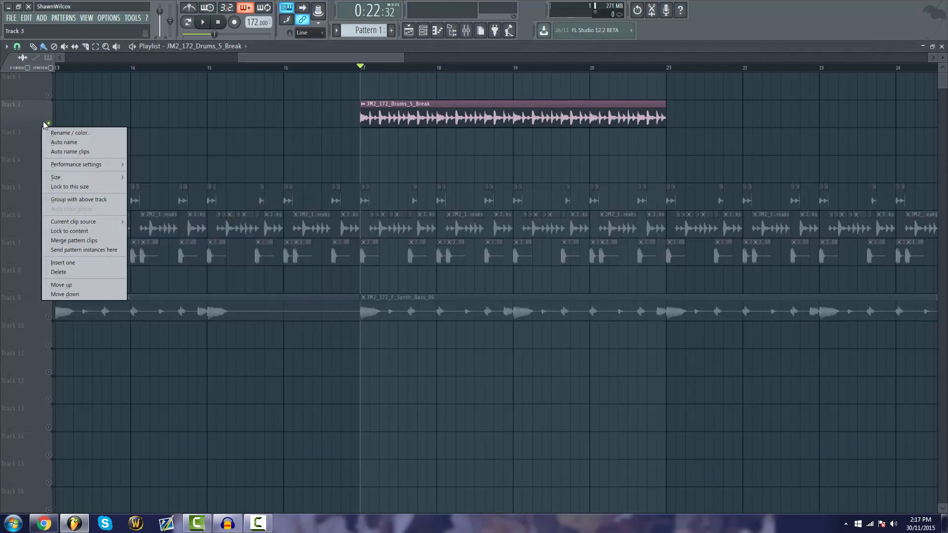
{"action": "right_click", "coordinate": [49, 122]}
{"action": "left_click", "coordinate": [274, 68]}
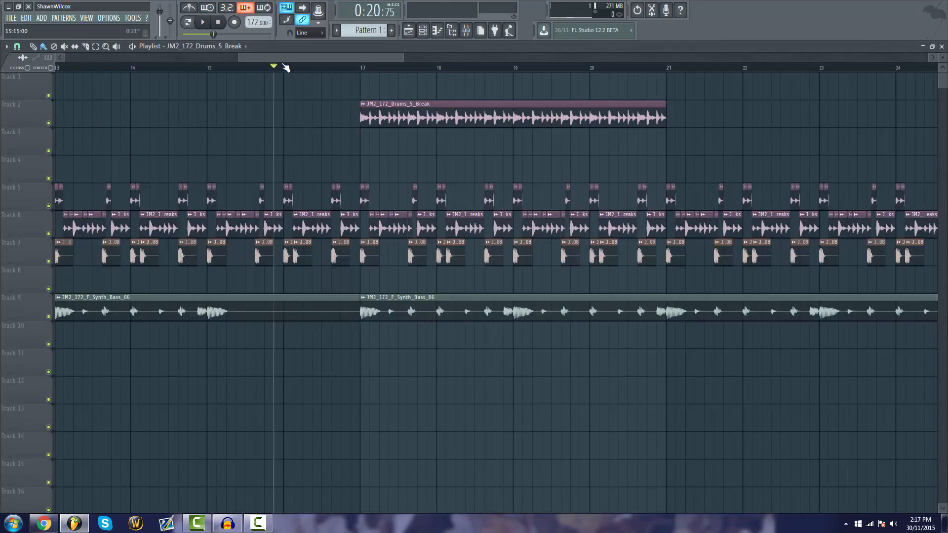
{"action": "left_click", "coordinate": [286, 69]}
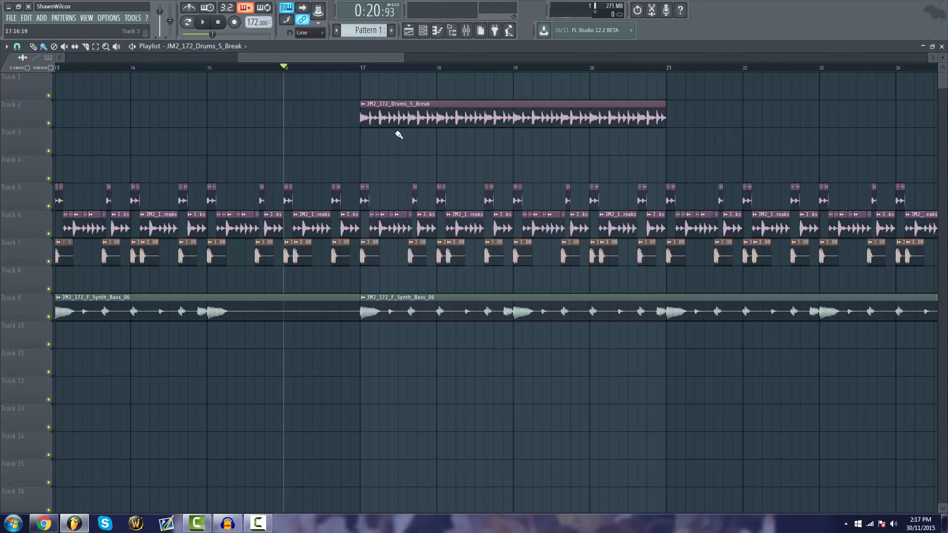
Duplicate the JM2_172_Drums_5_Break clip to bar 21 and play the arrangement from bar 15
{"action": "left_click", "coordinate": [677, 117]}
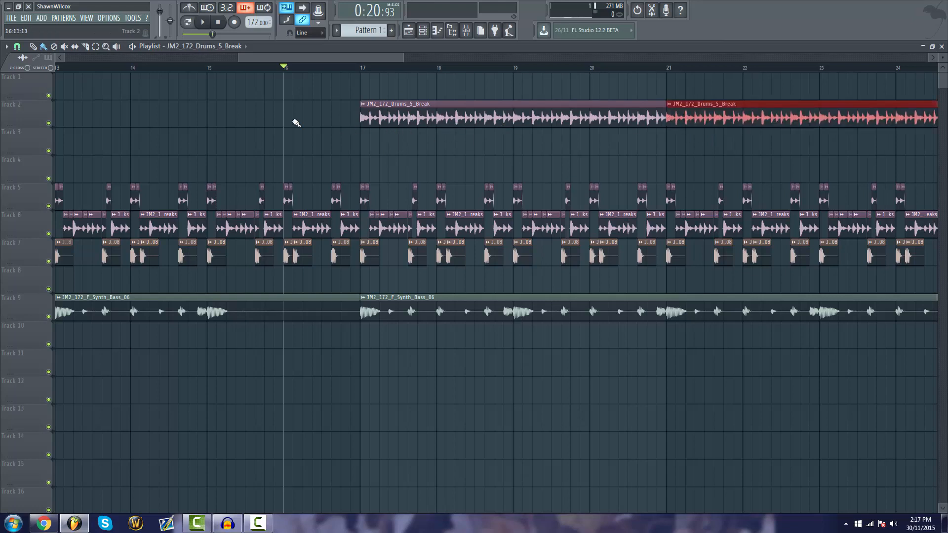
{"action": "left_click", "coordinate": [218, 69]}
{"action": "left_click", "coordinate": [465, 30]}
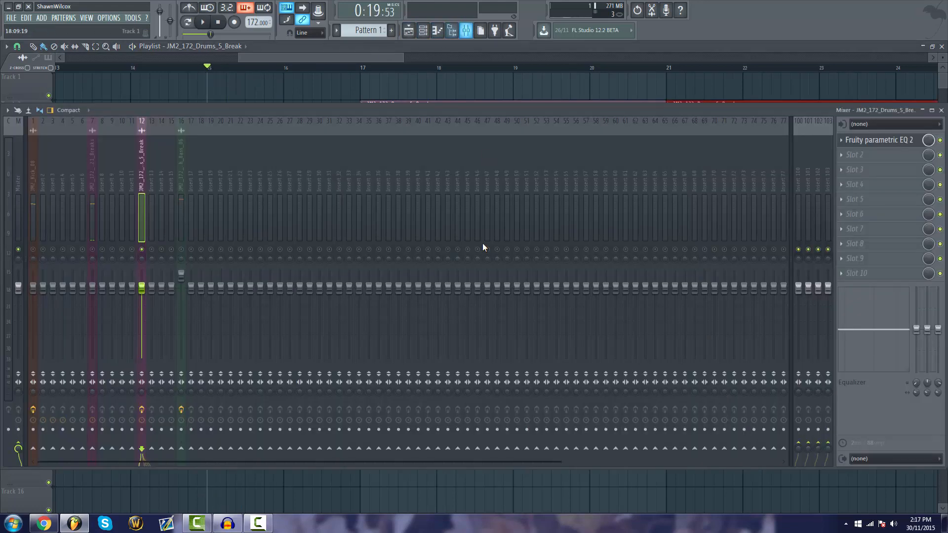
{"action": "left_click", "coordinate": [288, 57]}
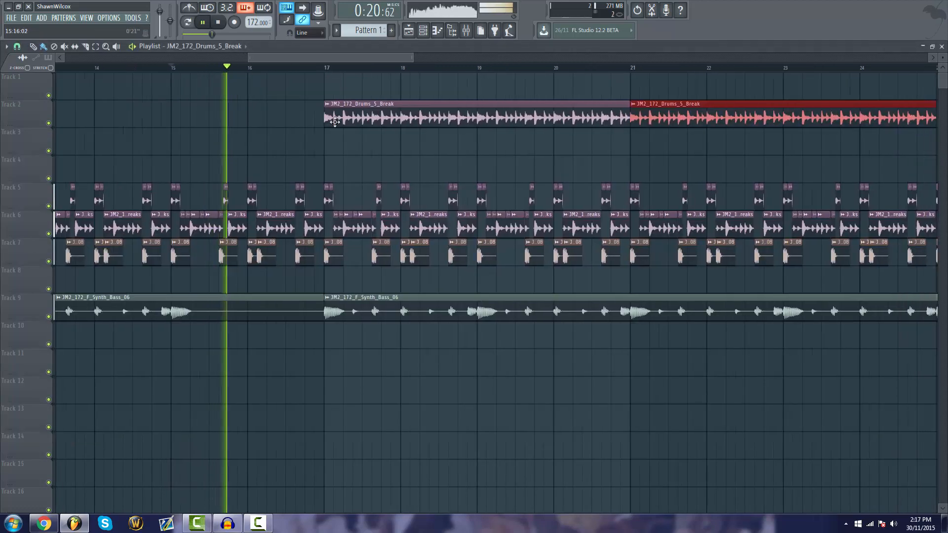
Duplicate the two JM2_172_Drums_5_Break clips to bar 25 so the layer runs to bar 33
{"action": "left_click", "coordinate": [466, 30]}
{"action": "left_click_drag", "start_coordinate": [358, 55], "coordinate": [426, 59]}
{"action": "scroll", "coordinate": [427, 67], "scroll_direction": "down", "scroll_amount": 3}
{"action": "left_click_drag", "start_coordinate": [539, 125], "coordinate": [341, 77]}
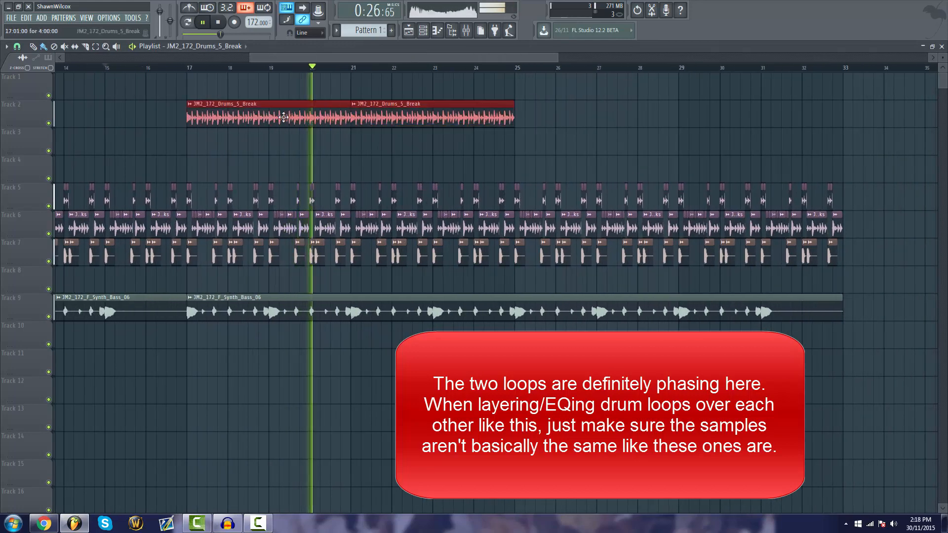
{"action": "left_click_drag", "start_coordinate": [285, 117], "coordinate": [615, 131]}
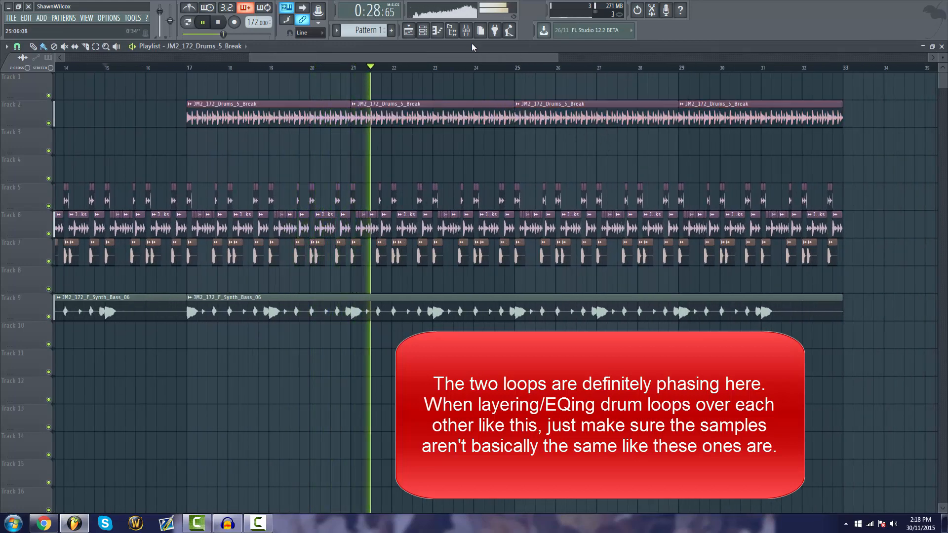
Set the break's high-pass cutoff in Fruity Parametric EQ 2 to about 526 Hz during playback
{"action": "left_click", "coordinate": [467, 31]}
{"action": "left_click", "coordinate": [877, 140]}
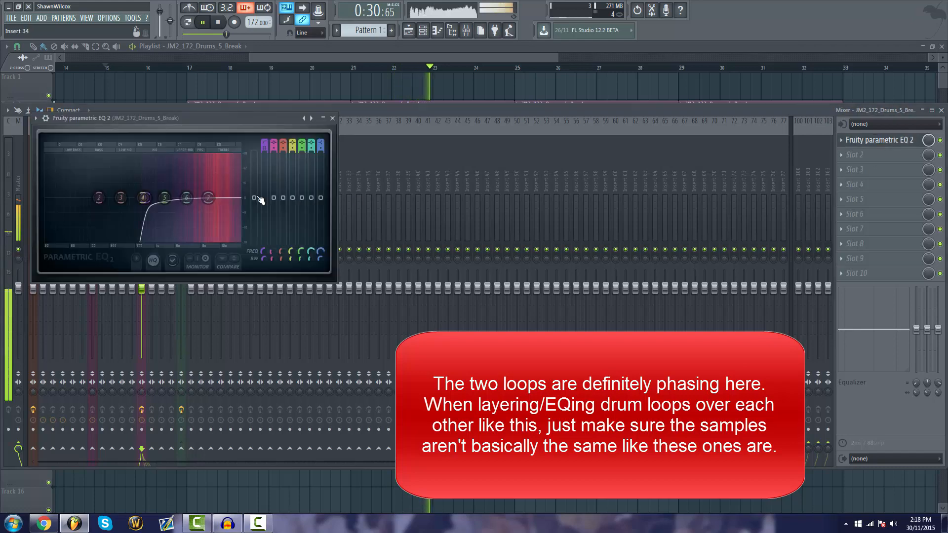
{"action": "left_click_drag", "start_coordinate": [144, 198], "coordinate": [138, 198]}
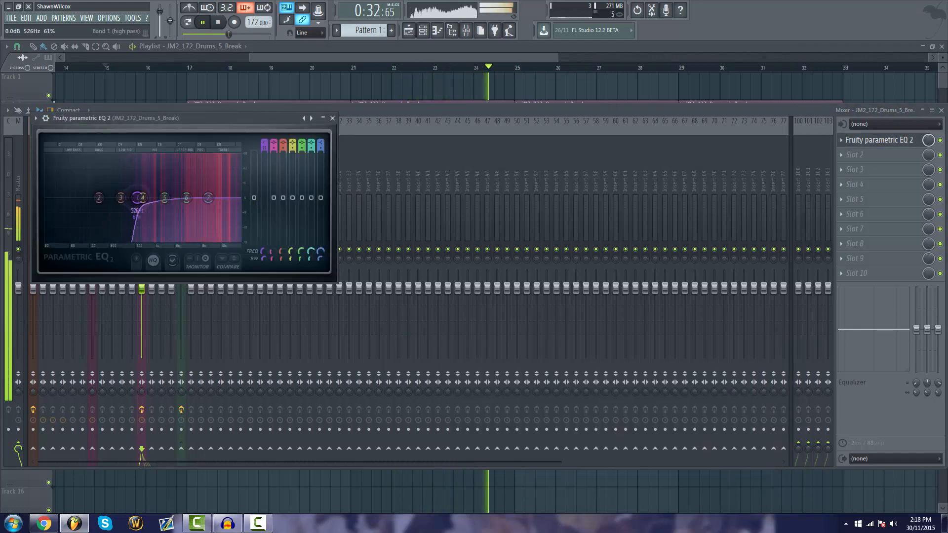
{"action": "left_click_drag", "start_coordinate": [319, 57], "coordinate": [323, 57]}
Check the mixer levels, stop playback, review the full arrangement and return the playback position to bar 1
{"action": "left_click", "coordinate": [458, 34]}
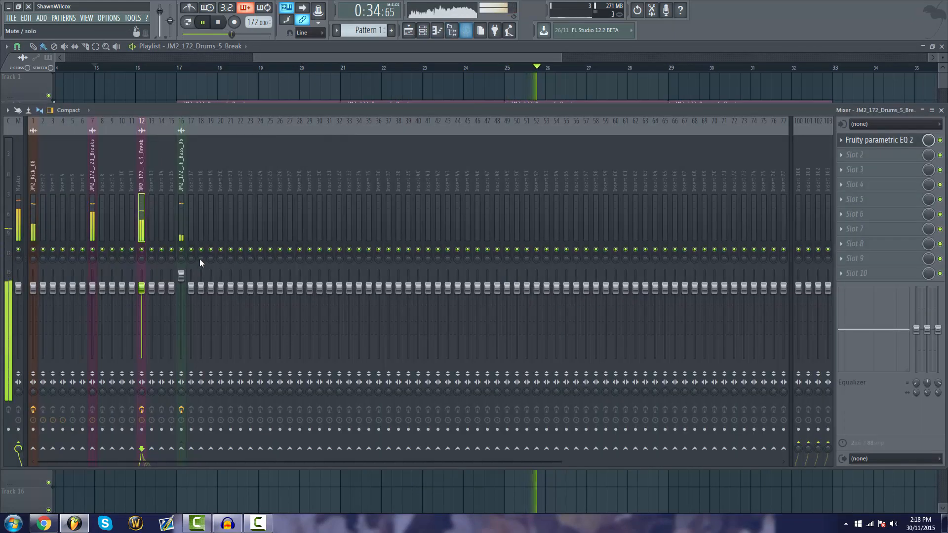
{"action": "key", "text": "space"}
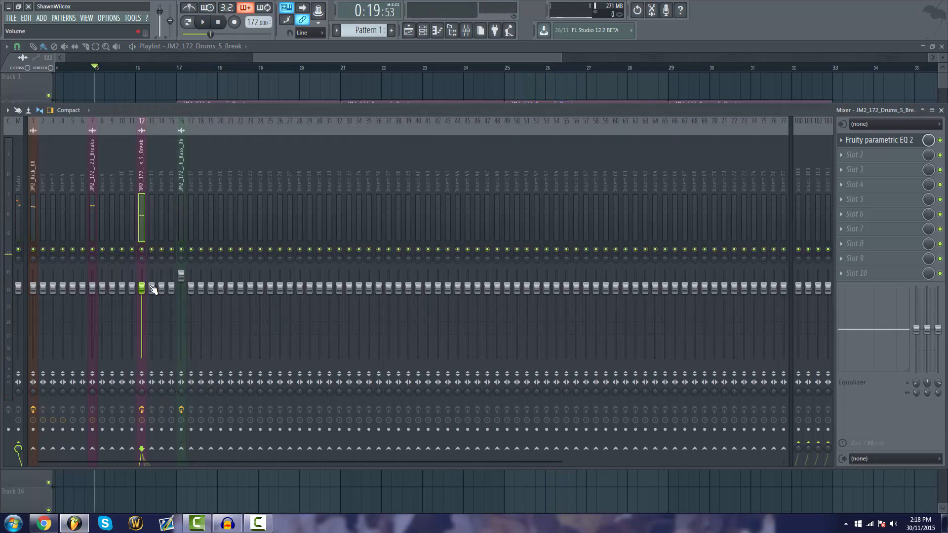
{"action": "left_click_drag", "start_coordinate": [148, 292], "coordinate": [148, 292]}
{"action": "left_click_drag", "start_coordinate": [334, 59], "coordinate": [141, 57]}
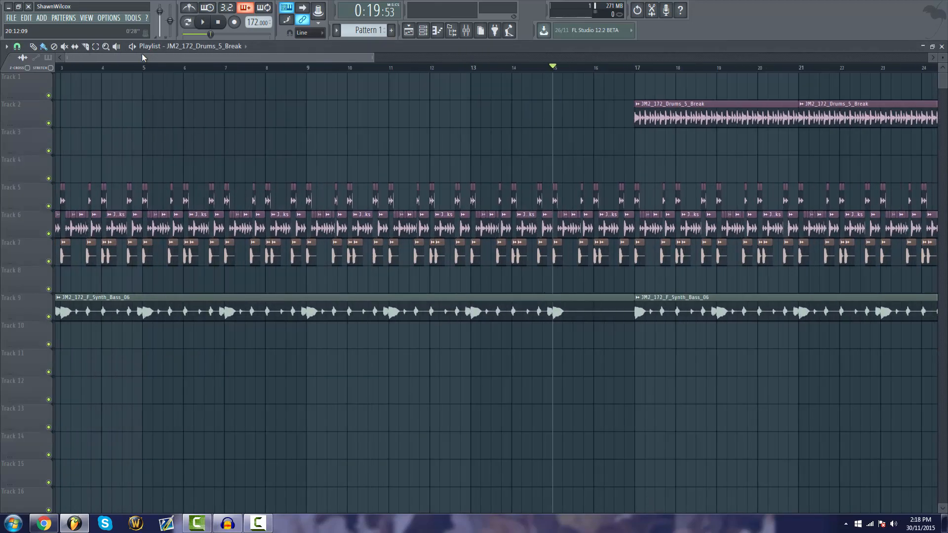
{"action": "scroll", "coordinate": [246, 72], "scroll_direction": "down", "scroll_amount": 1}
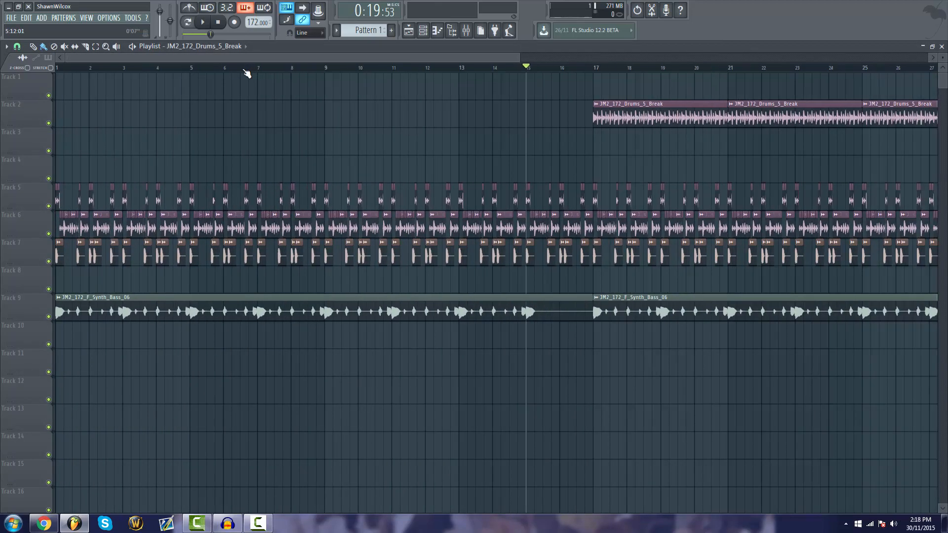
{"action": "scroll", "coordinate": [246, 73], "scroll_direction": "down", "scroll_amount": 2}
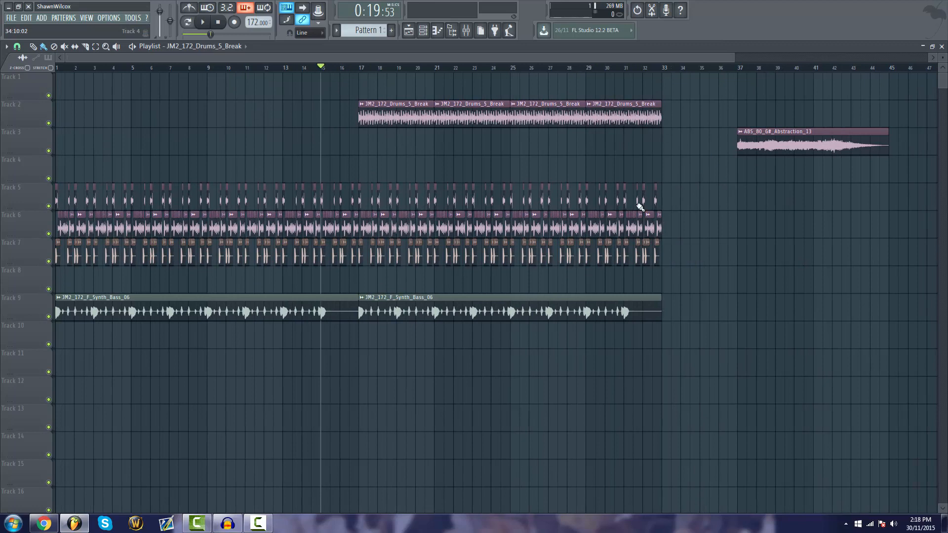
{"action": "left_click", "coordinate": [217, 22]}
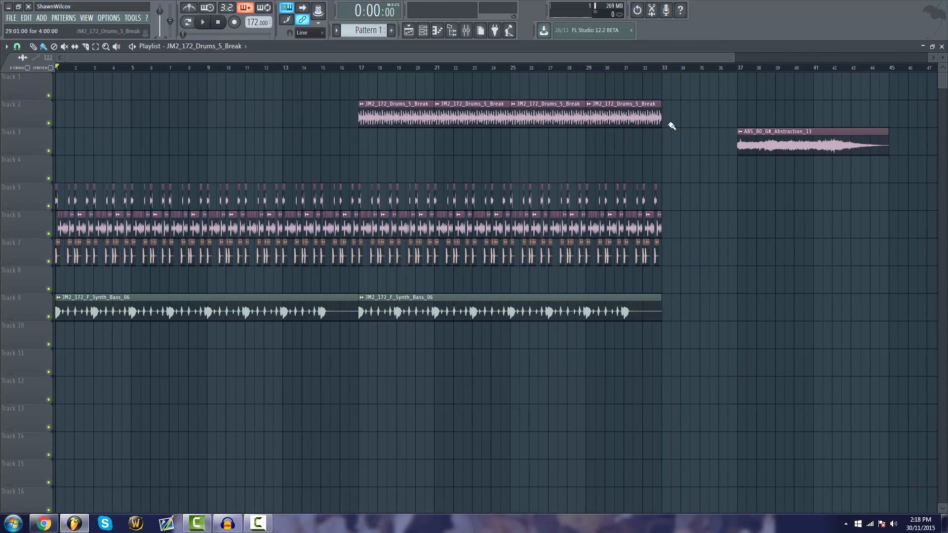
Move the four JM2_172_Drums_5_Break clips from track 2 down to track 4
{"action": "left_click_drag", "start_coordinate": [384, 119], "coordinate": [380, 174]}
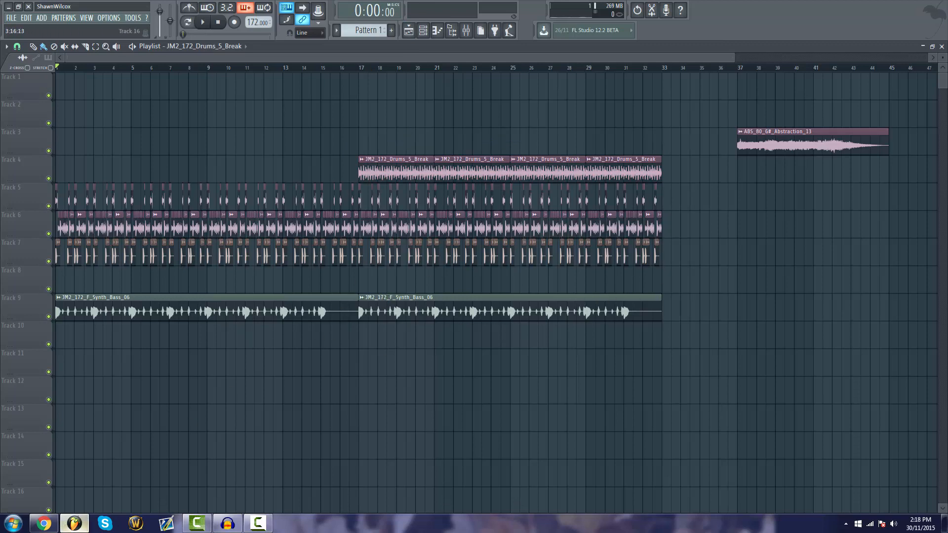
Switch to Splice in Chrome, clear the bass filter on the June Miller pack and browse its synth samples
{"action": "left_click", "coordinate": [45, 523]}
{"action": "scroll", "coordinate": [186, 343], "scroll_direction": "up", "scroll_amount": 15}
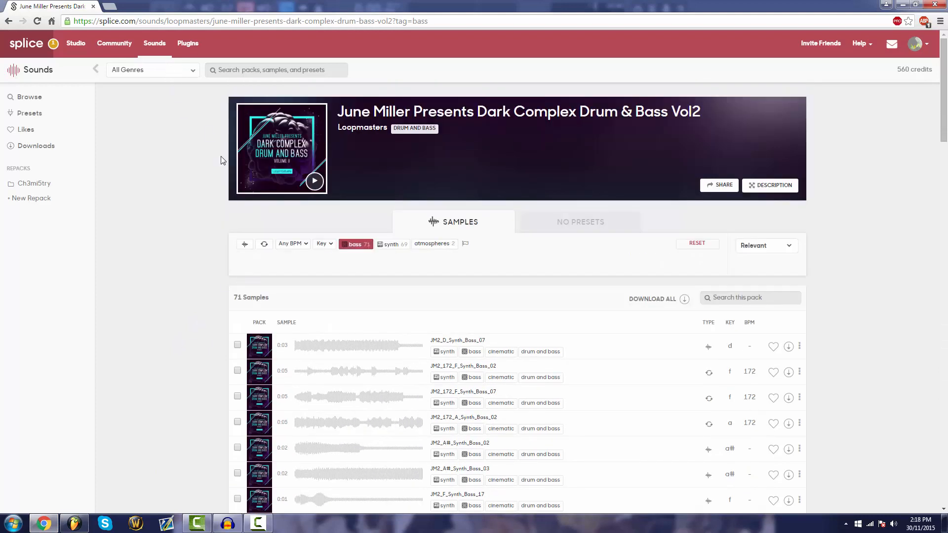
{"action": "left_click", "coordinate": [9, 20]}
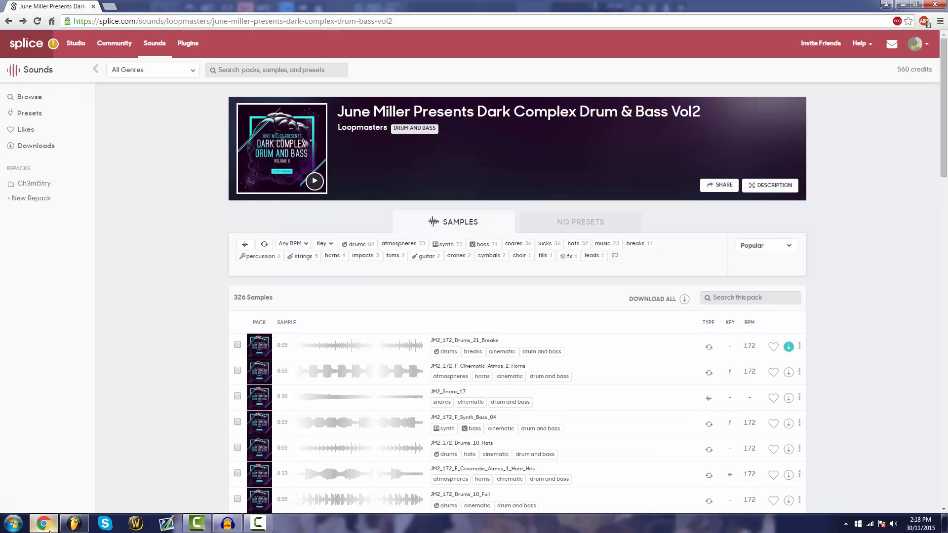
{"action": "left_click", "coordinate": [74, 523]}
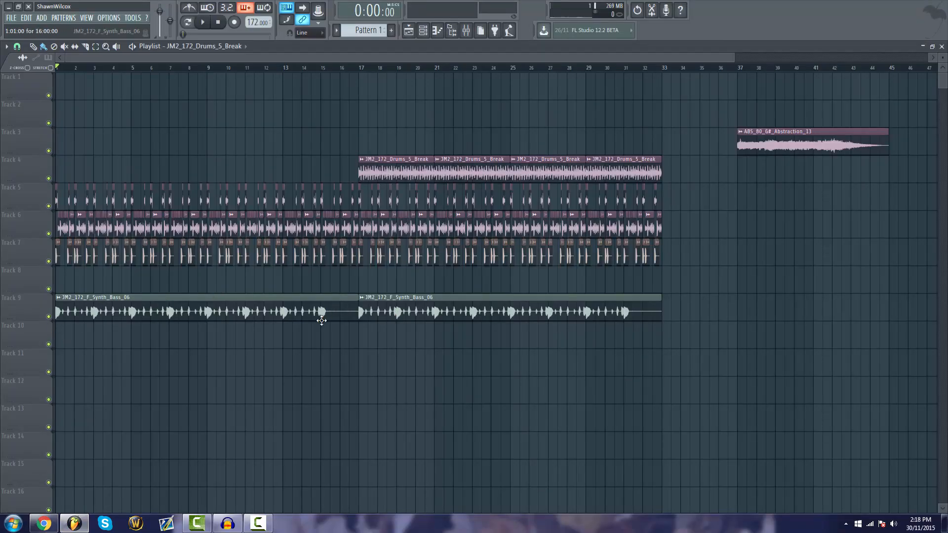
{"action": "left_click", "coordinate": [44, 523]}
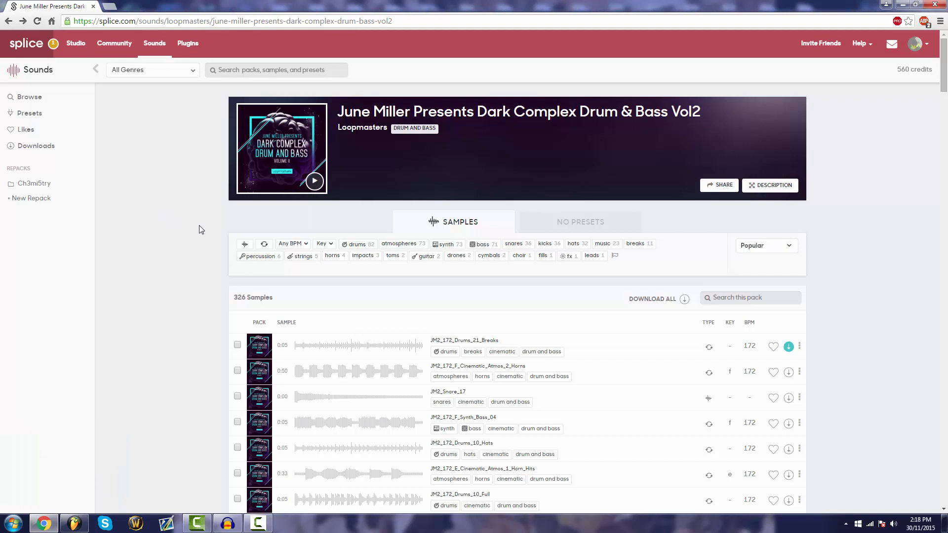
{"action": "left_click", "coordinate": [446, 244]}
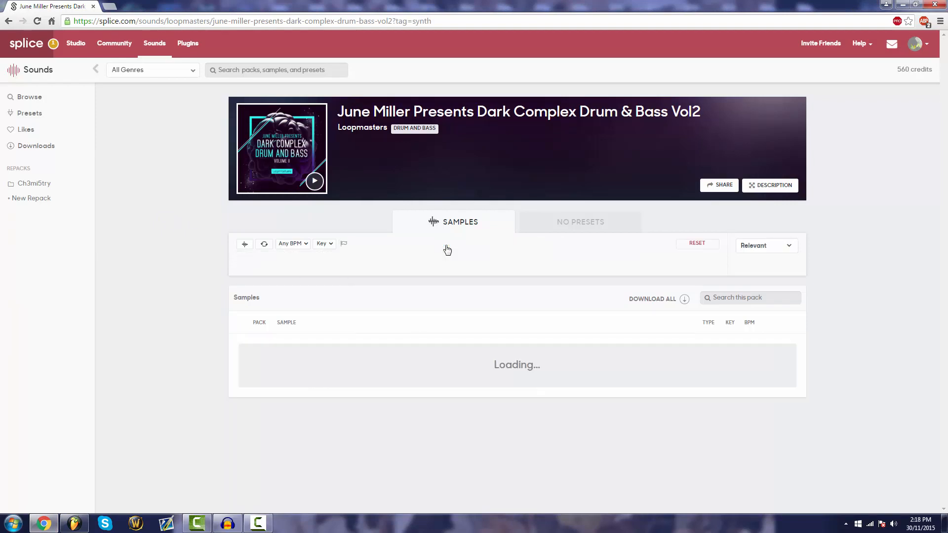
{"action": "scroll", "coordinate": [256, 281], "scroll_direction": "down", "scroll_amount": 6}
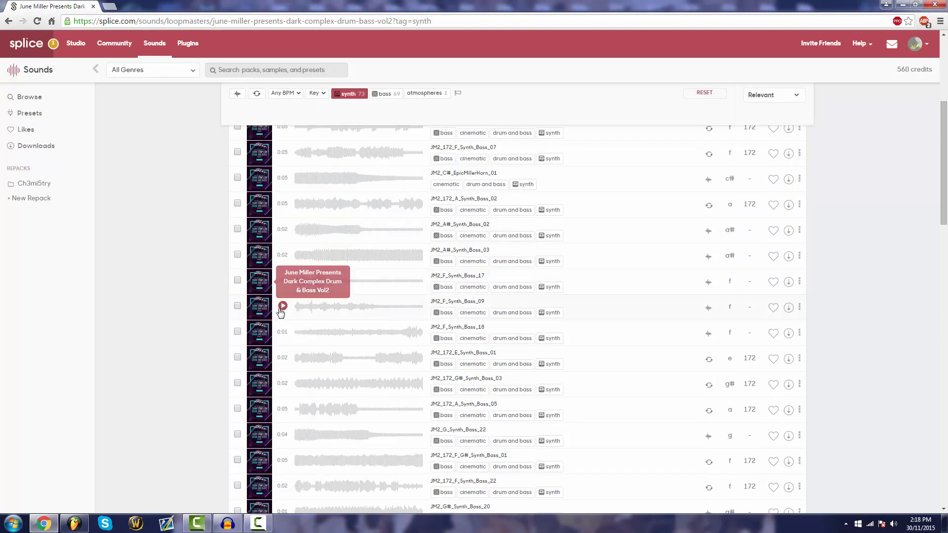
{"action": "scroll", "coordinate": [225, 254], "scroll_direction": "down", "scroll_amount": 5}
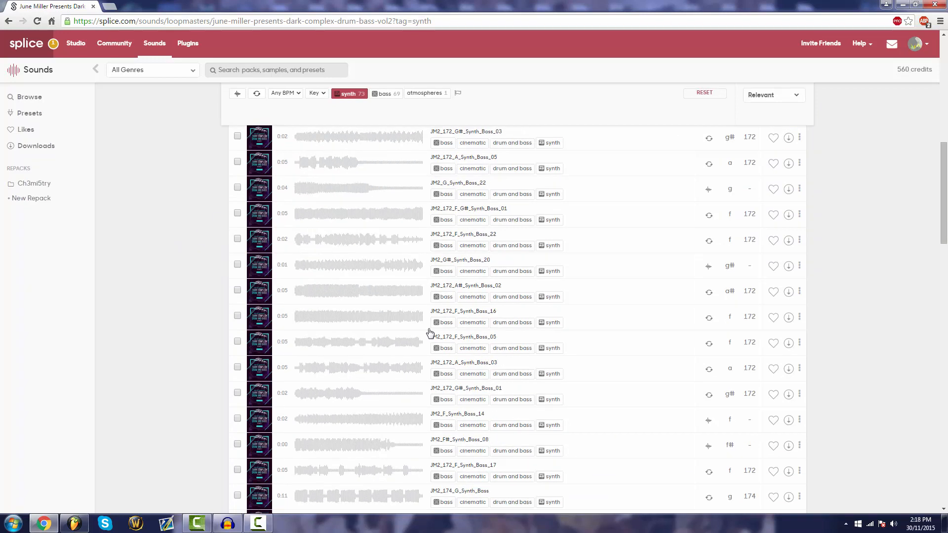
Return to the Drum And Bass packs, open the Loopmasters Abstractions pack and filter its samples to key F
{"action": "left_click", "coordinate": [9, 22]}
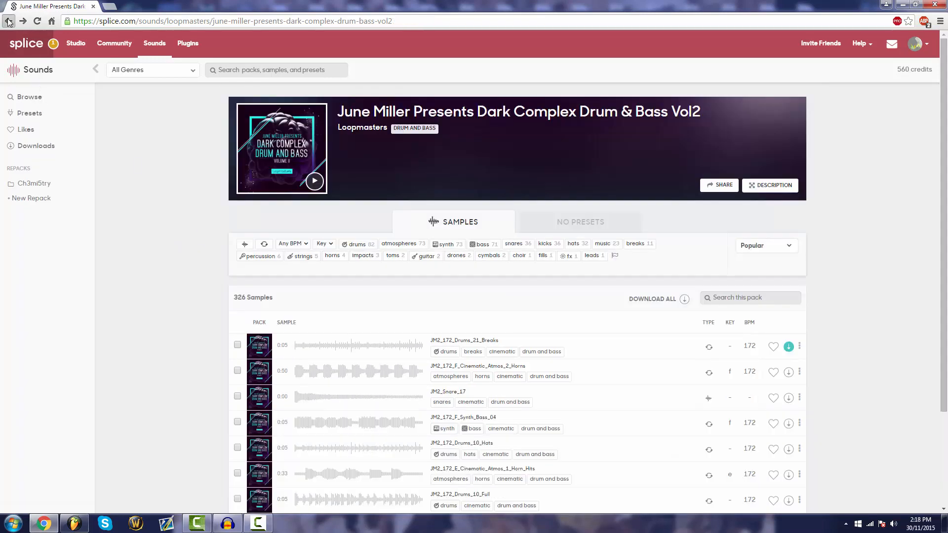
{"action": "left_click", "coordinate": [9, 22]}
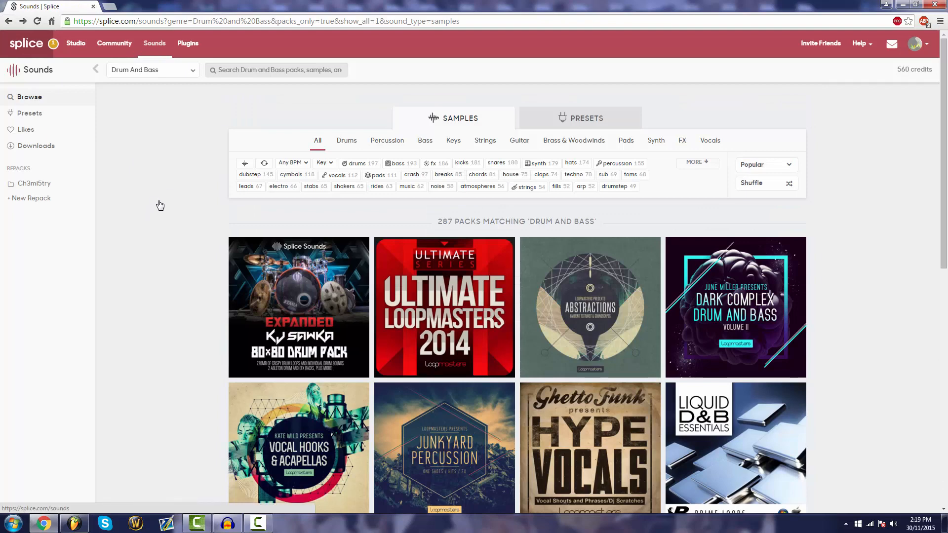
{"action": "scroll", "coordinate": [181, 209], "scroll_direction": "down", "scroll_amount": 8}
{"action": "scroll", "coordinate": [650, 239], "scroll_direction": "up", "scroll_amount": 4}
{"action": "scroll", "coordinate": [650, 239], "scroll_direction": "up", "scroll_amount": 4}
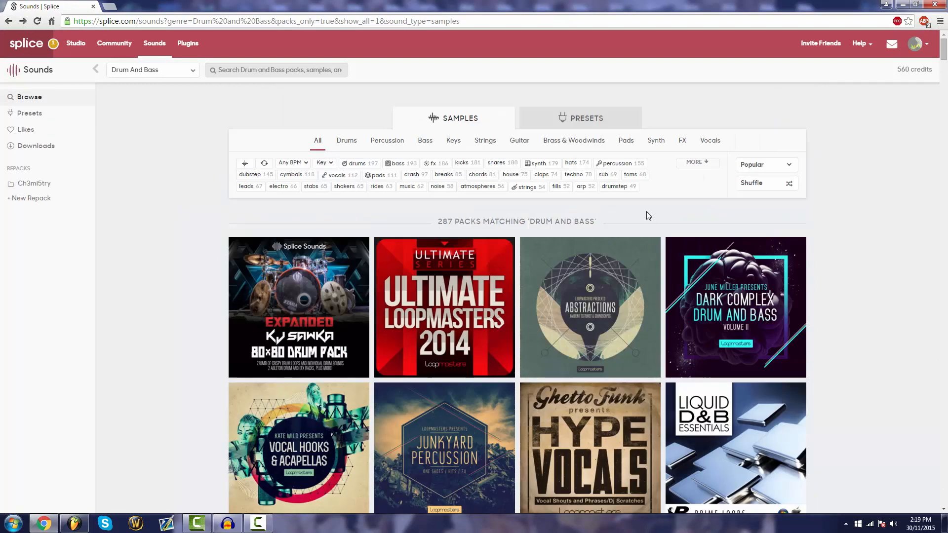
{"action": "left_click", "coordinate": [615, 259]}
{"action": "scroll", "coordinate": [310, 265], "scroll_direction": "down", "scroll_amount": 5}
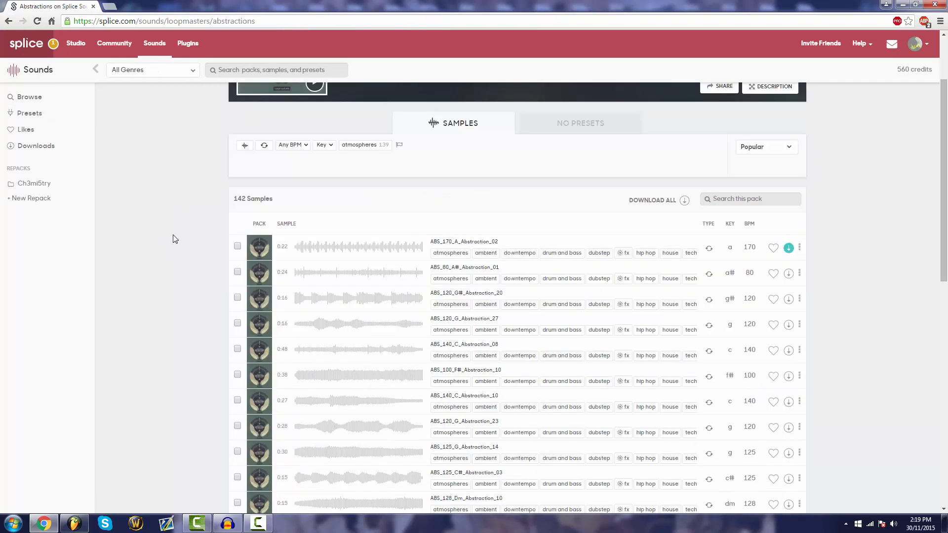
{"action": "scroll", "coordinate": [296, 267], "scroll_direction": "up", "scroll_amount": 5}
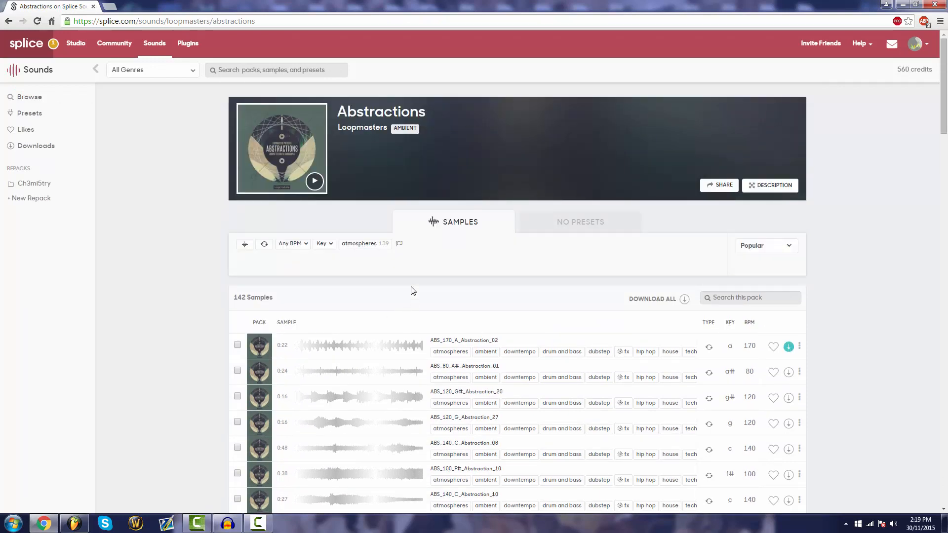
{"action": "left_click", "coordinate": [326, 244]}
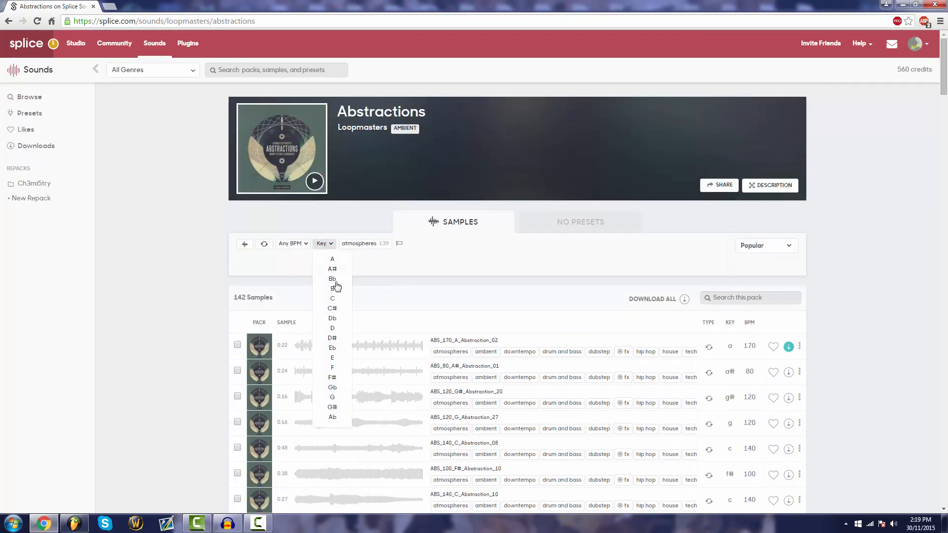
{"action": "left_click", "coordinate": [332, 368]}
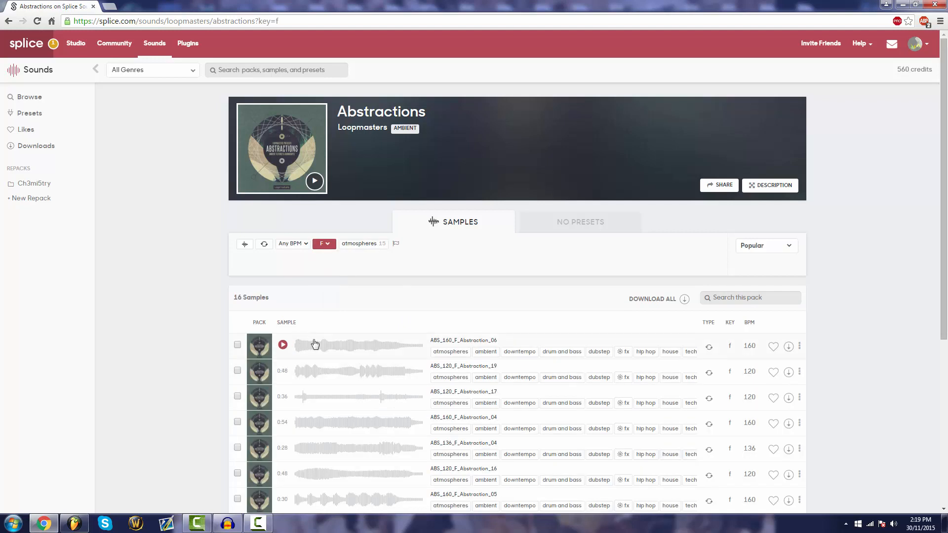
Browse the F-key Abstractions samples and preview ABS_160_F_Abstraction_06
{"action": "scroll", "coordinate": [373, 260], "scroll_direction": "down", "scroll_amount": 8}
{"action": "scroll", "coordinate": [548, 257], "scroll_direction": "up", "scroll_amount": 7}
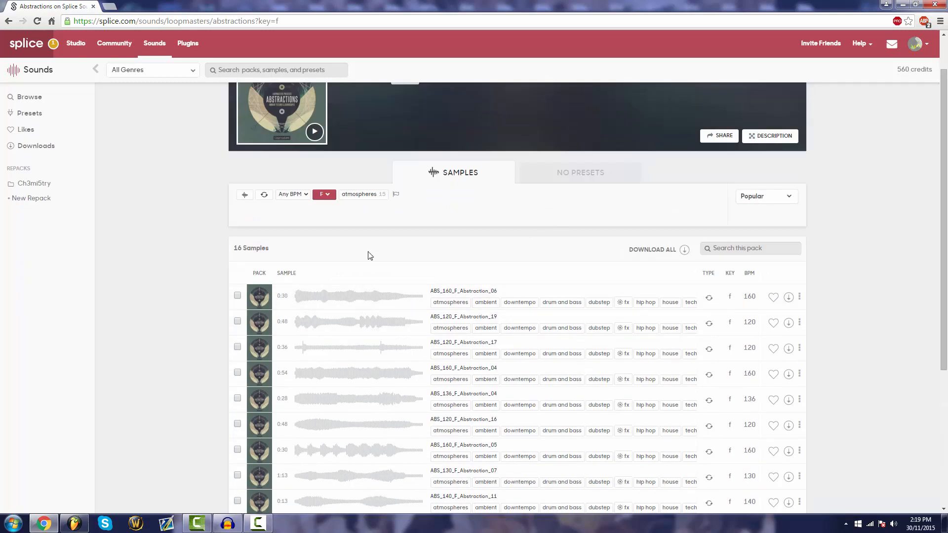
{"action": "left_click", "coordinate": [283, 297]}
{"action": "left_click", "coordinate": [282, 296]}
{"action": "scroll", "coordinate": [409, 325], "scroll_direction": "down", "scroll_amount": 3}
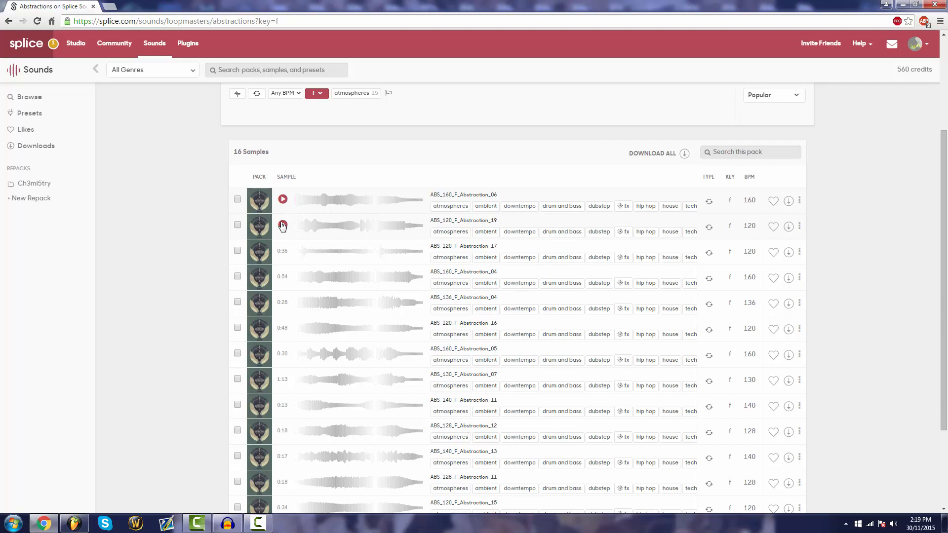
Switch to FL Studio, solo track 9 to hear the start of the synth bass, and unsolo it
{"action": "left_click", "coordinate": [74, 524]}
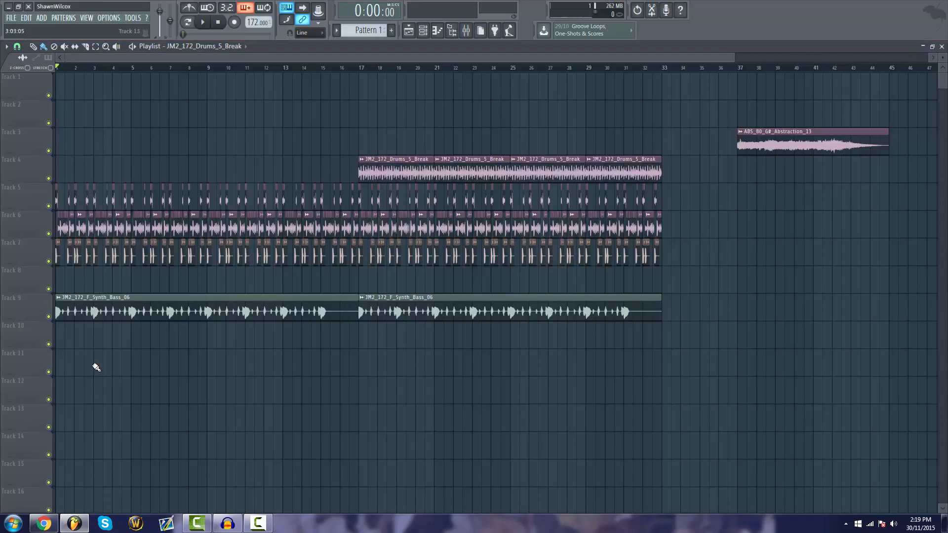
{"action": "right_click", "coordinate": [57, 314]}
{"action": "right_click", "coordinate": [49, 318]}
{"action": "key", "text": "ctrl+z"}
{"action": "key", "text": "space"}
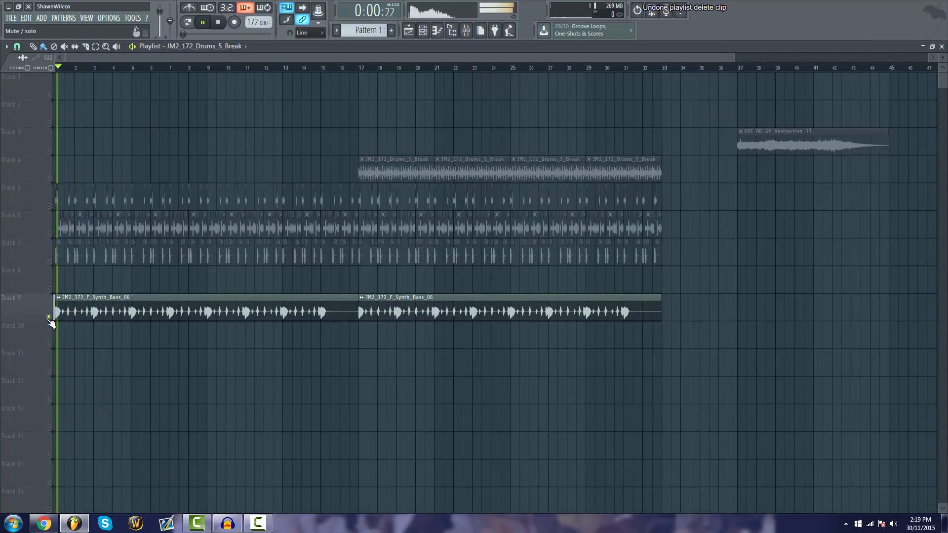
{"action": "key", "text": "space"}
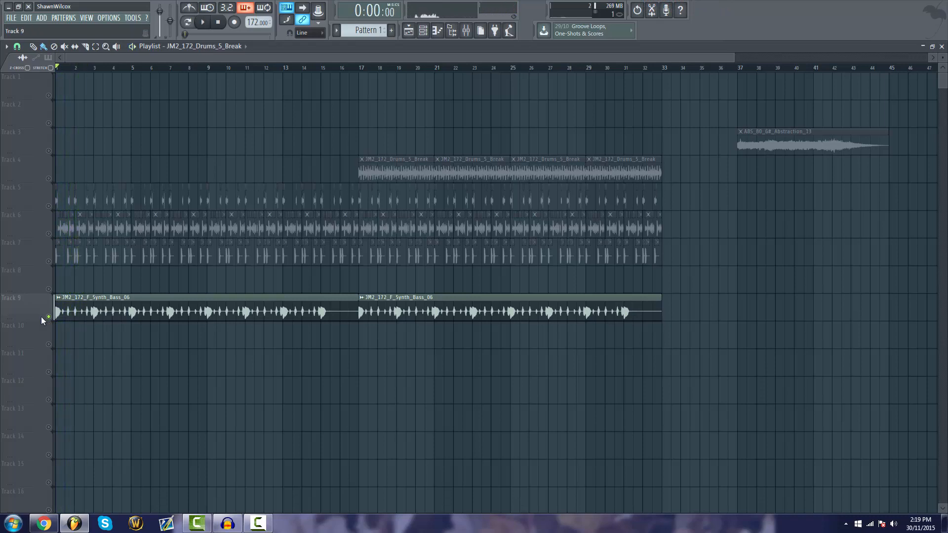
{"action": "right_click", "coordinate": [49, 317]}
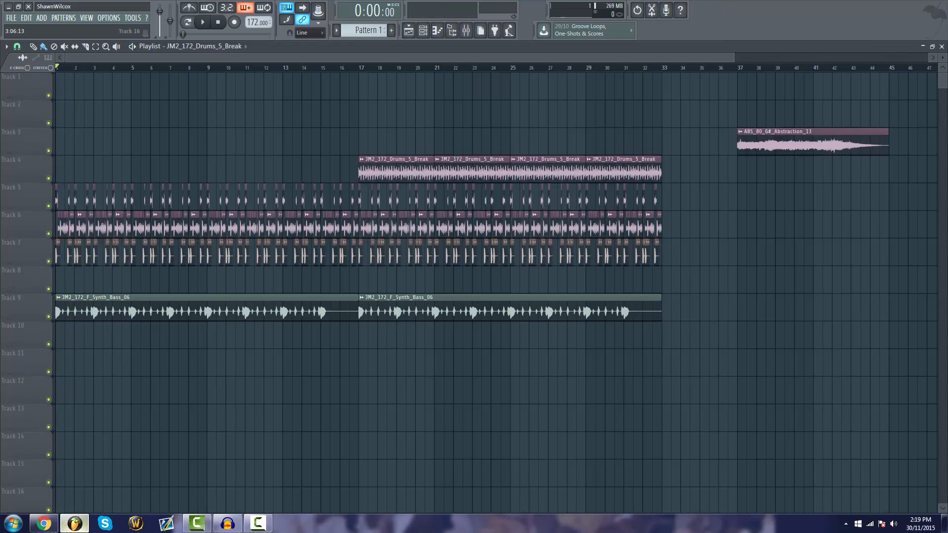
Switch back to Splice and preview the F-key Abstractions samples from ABS_120_F_Abstraction_19 through ABS_140_F_Abstraction_11
{"action": "key", "text": "alt+Tab"}
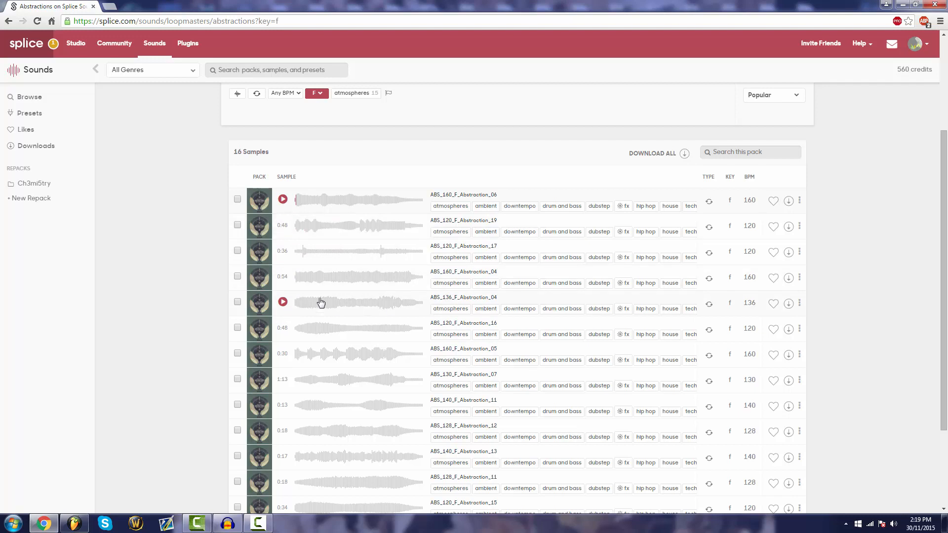
{"action": "left_click", "coordinate": [283, 225]}
{"action": "left_click", "coordinate": [284, 254]}
{"action": "left_click", "coordinate": [283, 277]}
{"action": "scroll", "coordinate": [286, 276], "scroll_direction": "down", "scroll_amount": 2}
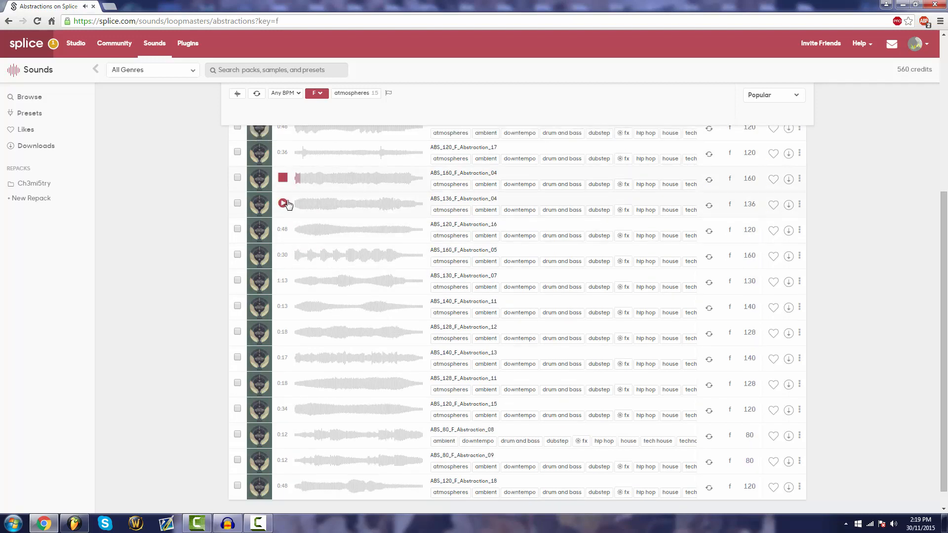
{"action": "left_click", "coordinate": [283, 203]}
{"action": "left_click", "coordinate": [283, 229]}
{"action": "left_click", "coordinate": [283, 211]}
{"action": "left_click", "coordinate": [283, 229]}
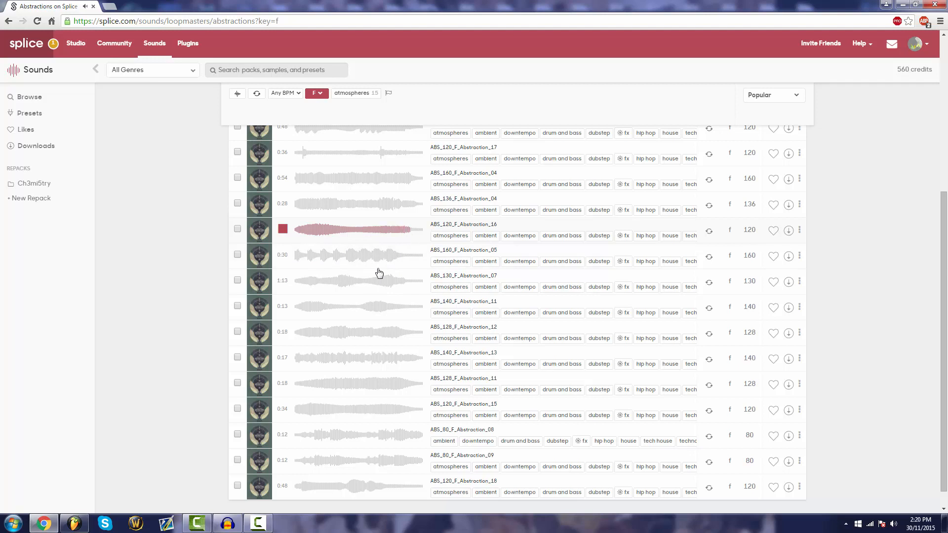
{"action": "left_click", "coordinate": [282, 255]}
{"action": "left_click", "coordinate": [283, 280]}
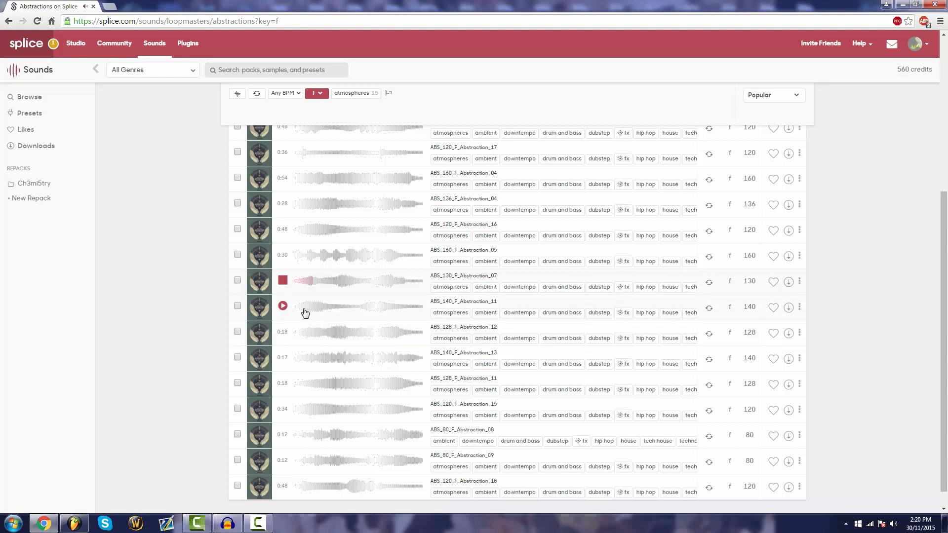
{"action": "left_click", "coordinate": [283, 306]}
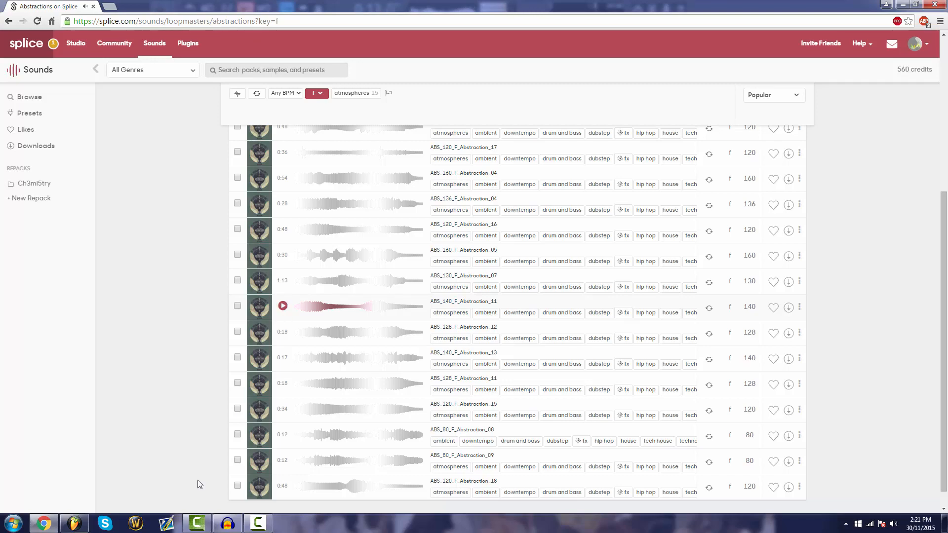
Stop the arrangement's playback in FL Studio and download ABS_140_F_Abstraction_11 from Splice
{"action": "left_click", "coordinate": [75, 524]}
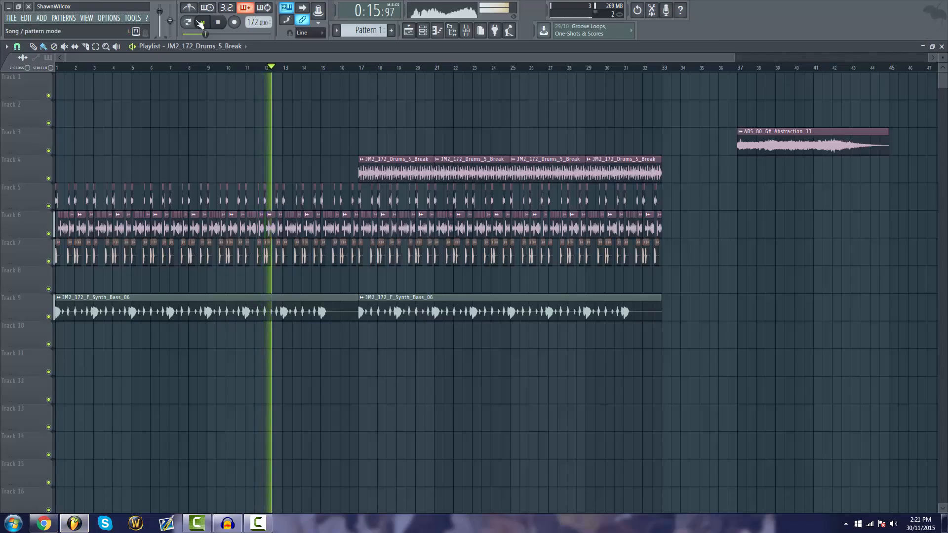
{"action": "left_click", "coordinate": [219, 22]}
{"action": "left_click", "coordinate": [44, 523]}
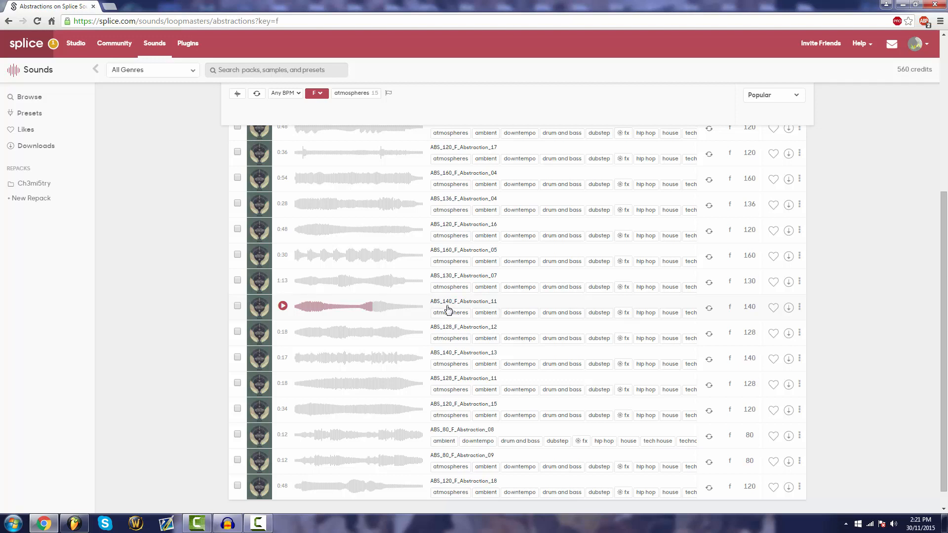
{"action": "left_click", "coordinate": [789, 307]}
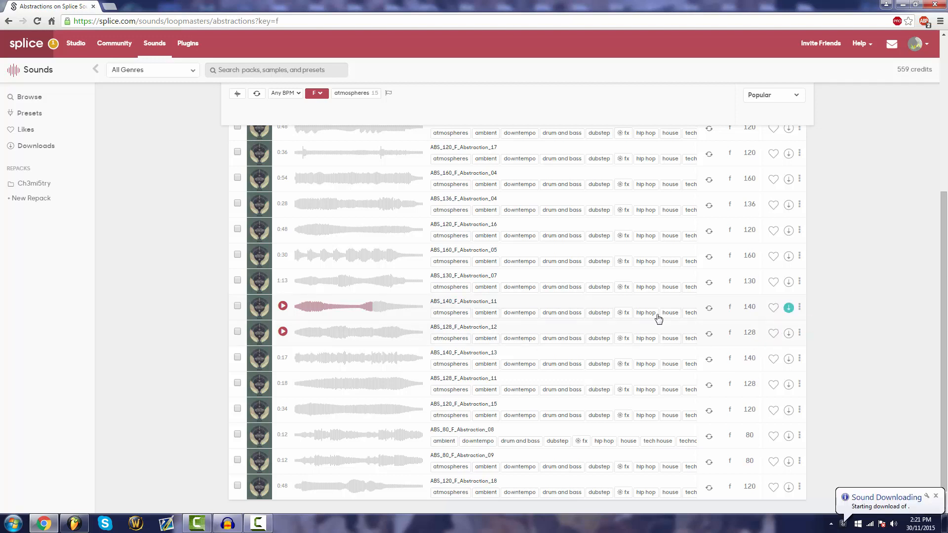
Preview several points of ABS_120_F_Abstraction_16 and download the sample
{"action": "scroll", "coordinate": [321, 323], "scroll_direction": "up", "scroll_amount": 4}
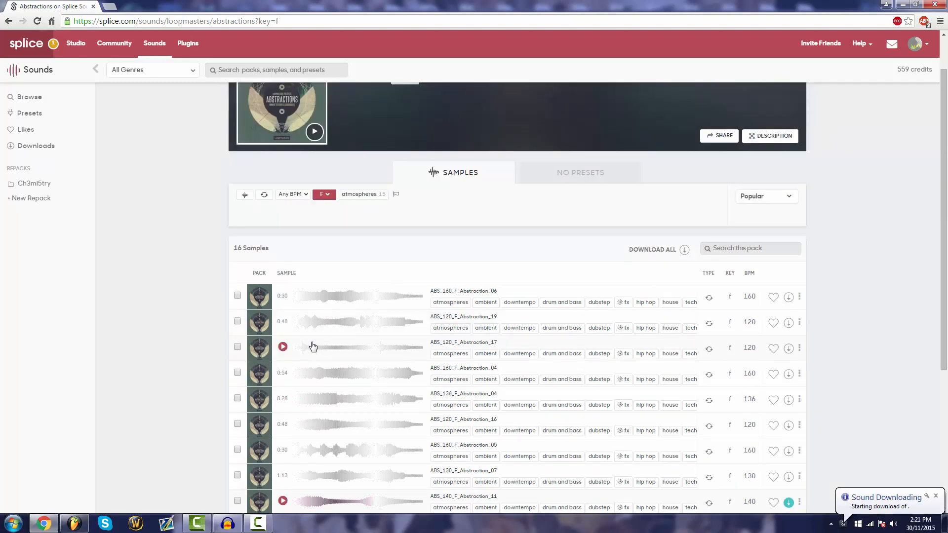
{"action": "scroll", "coordinate": [306, 347], "scroll_direction": "down", "scroll_amount": 2}
{"action": "left_click", "coordinate": [282, 328]}
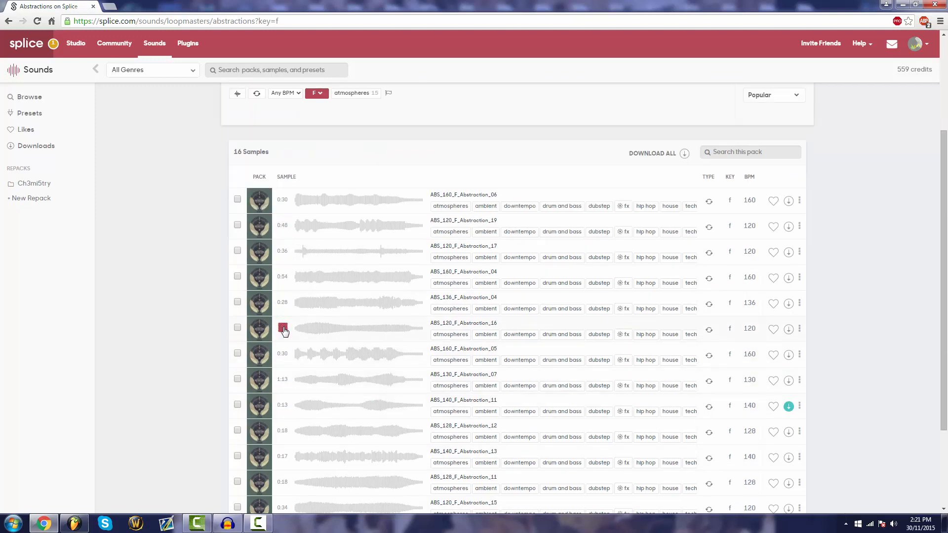
{"action": "left_click", "coordinate": [357, 333]}
{"action": "left_click", "coordinate": [320, 330]}
{"action": "left_click", "coordinate": [281, 329]}
{"action": "left_click", "coordinate": [788, 329]}
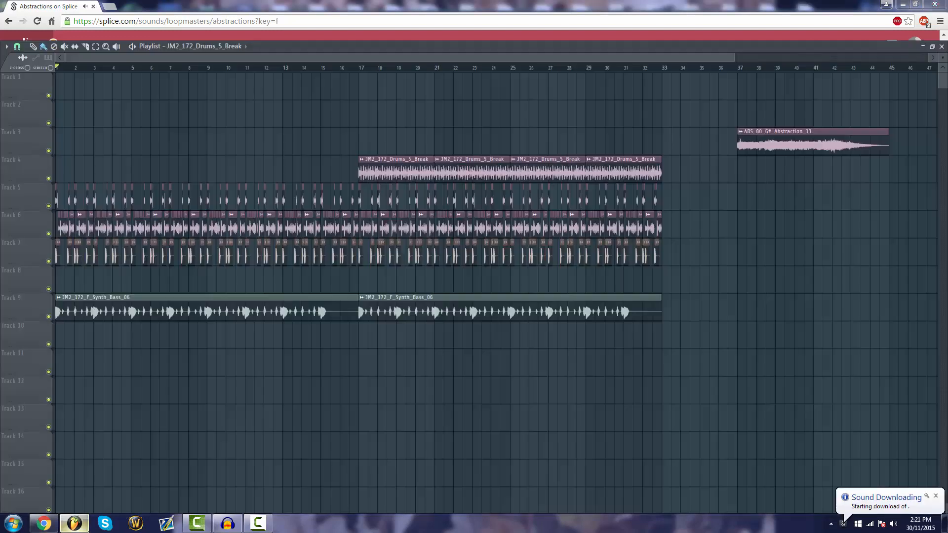
Switch to FL Studio, add ABS_120_F_Abstraction_16 on track 11 and ABS_140_F_Abstraction_11 on track 12, and inspect the latter's channel settings
{"action": "key", "text": "alt+Tab"}
{"action": "double_click", "coordinate": [74, 398]}
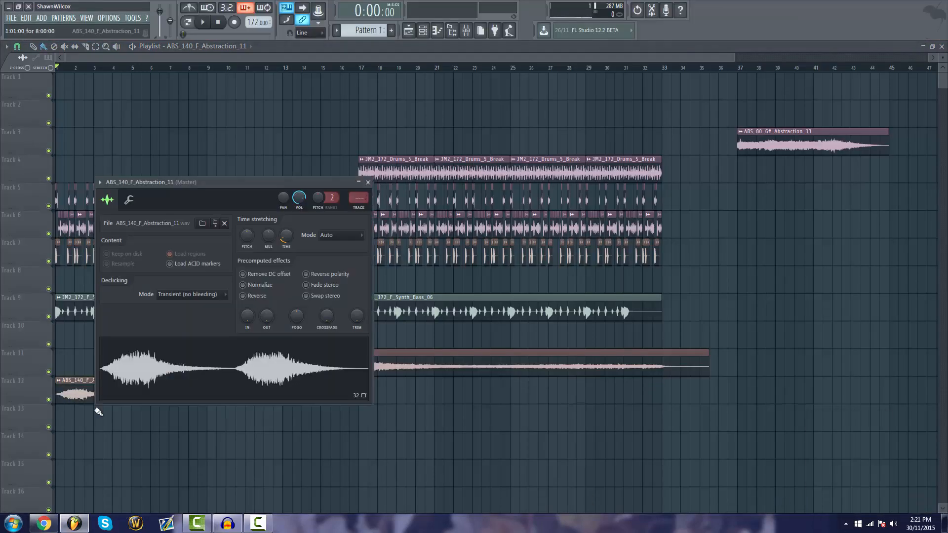
{"action": "left_click_drag", "start_coordinate": [301, 182], "coordinate": [492, 161]}
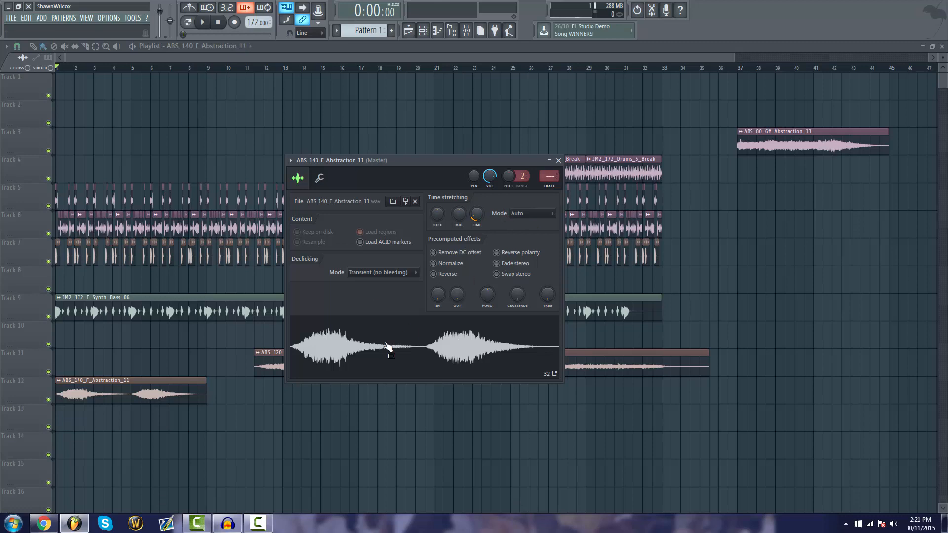
{"action": "key", "text": "Escape"}
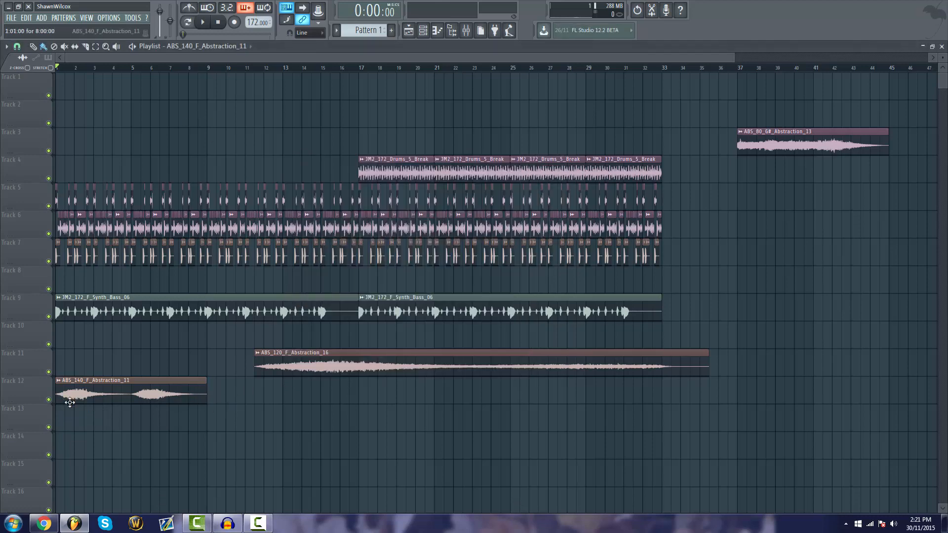
Set the time-stretching mode of the ABS_140_F_Abstraction_11 sample to e3 generic
{"action": "double_click", "coordinate": [111, 398]}
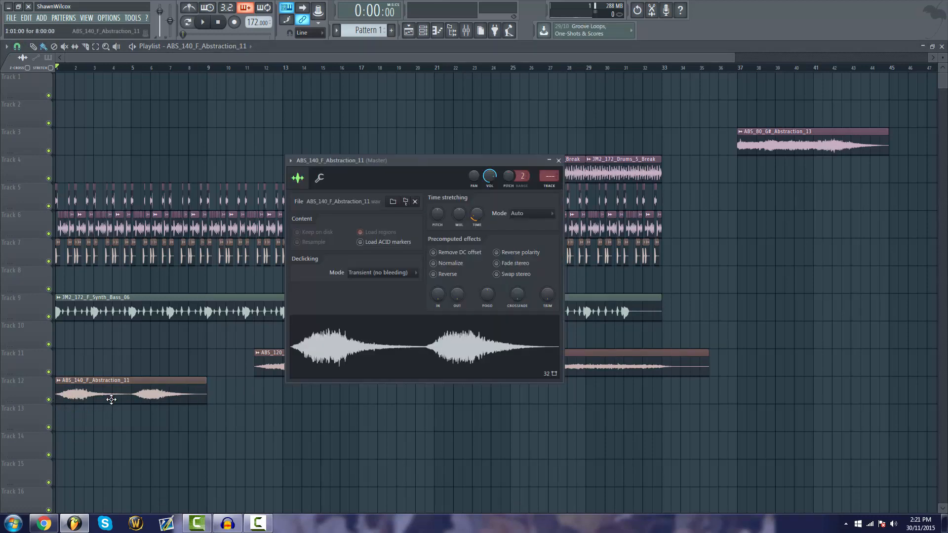
{"action": "left_click", "coordinate": [525, 216]}
{"action": "left_click", "coordinate": [527, 249]}
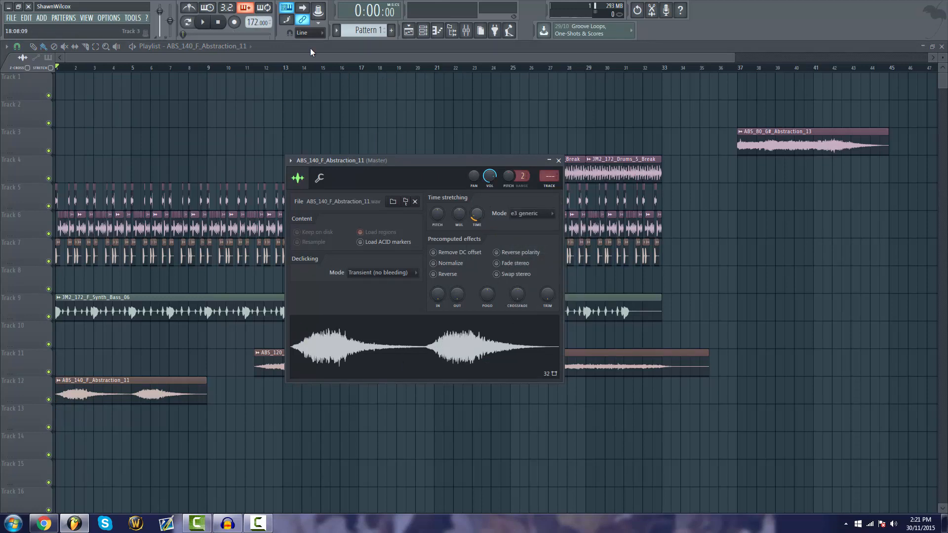
{"action": "key", "text": "Escape"}
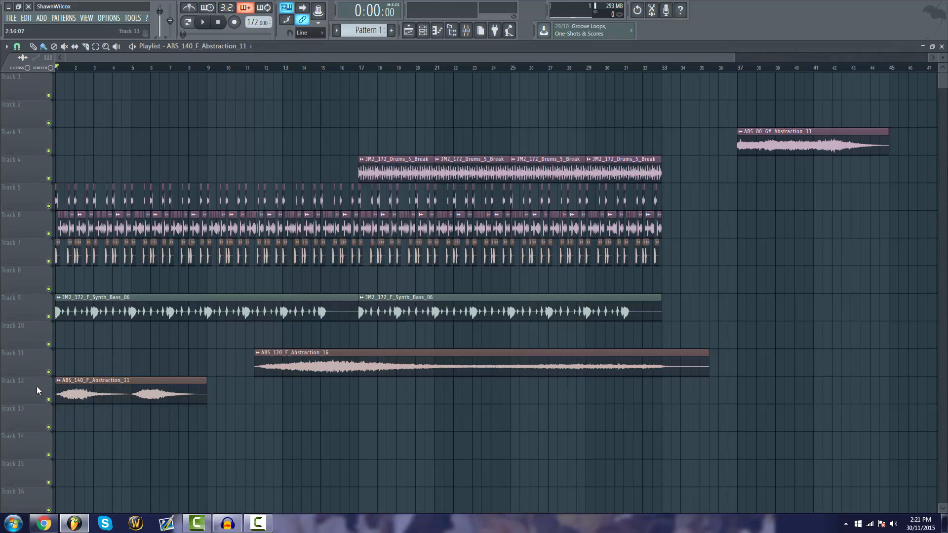
Solo track 12, reapply the e3 generic stretching mode to ABS_140_F_Abstraction_11, and play it back
{"action": "right_click", "coordinate": [49, 400]}
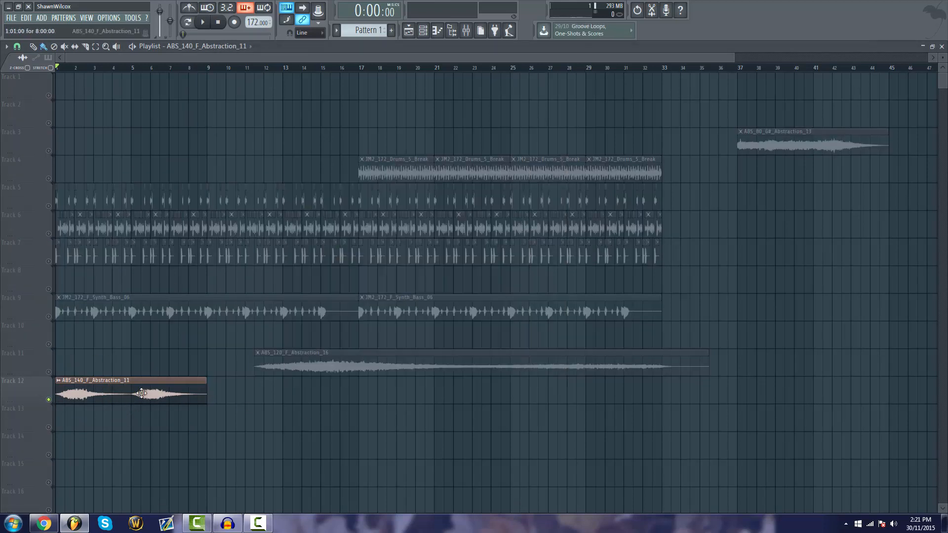
{"action": "double_click", "coordinate": [146, 394]}
{"action": "left_click", "coordinate": [538, 214]}
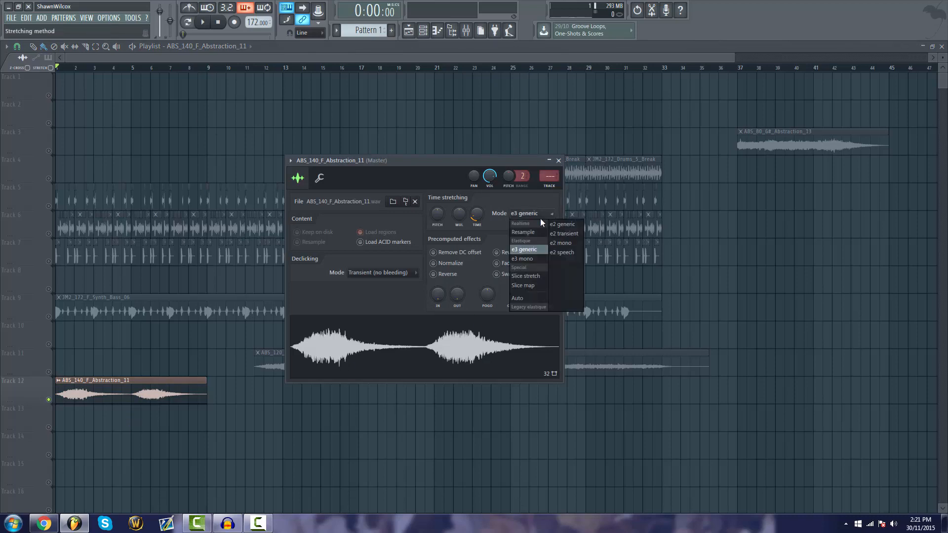
{"action": "left_click", "coordinate": [527, 249]}
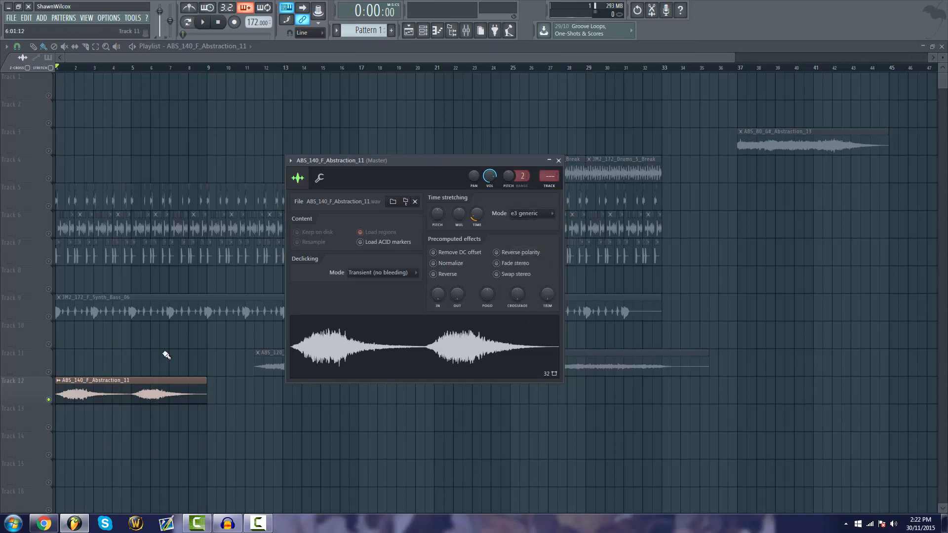
{"action": "key", "text": "space"}
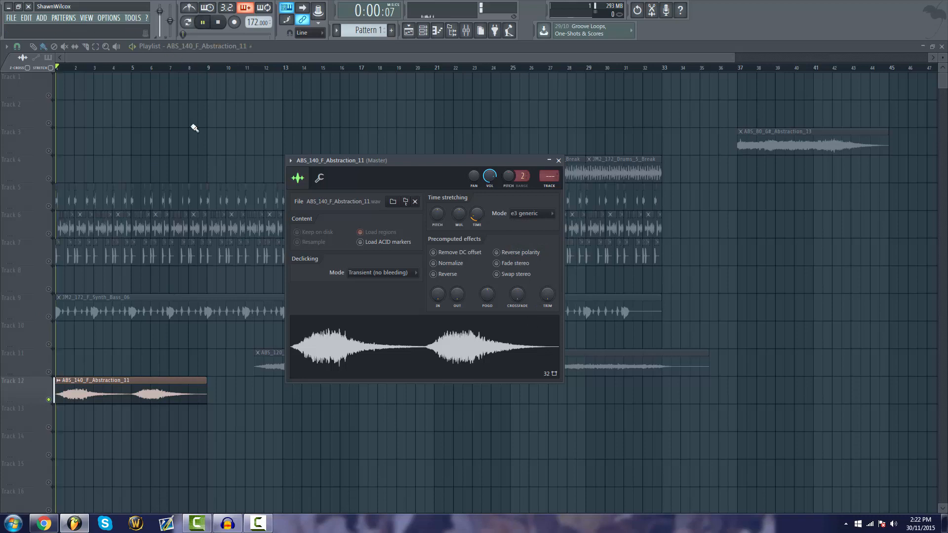
{"action": "right_click", "coordinate": [186, 353]}
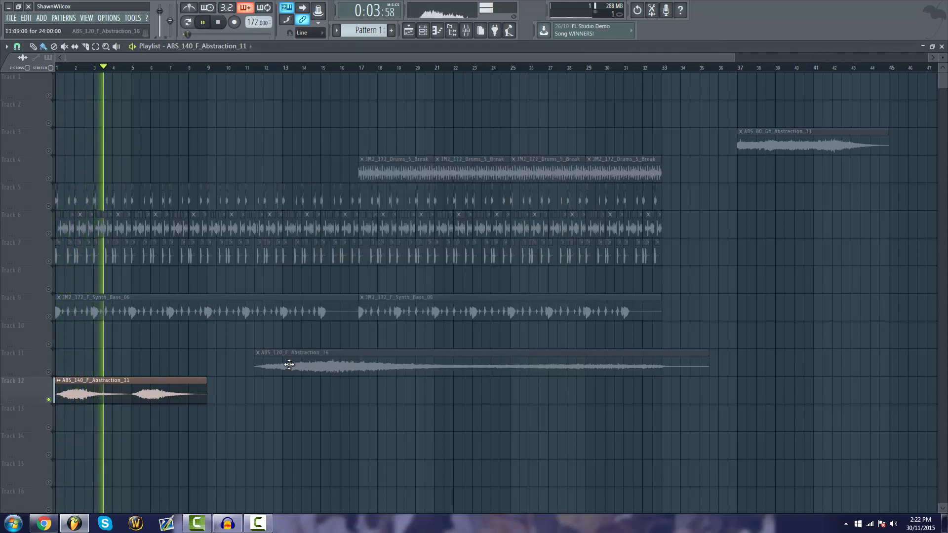
Move the ABS_120_F_Abstraction_16 clip to start at bar 1 on track 11 and play it with track 12 muted
{"action": "left_click_drag", "start_coordinate": [276, 367], "coordinate": [76, 367]}
{"action": "double_click", "coordinate": [78, 368]}
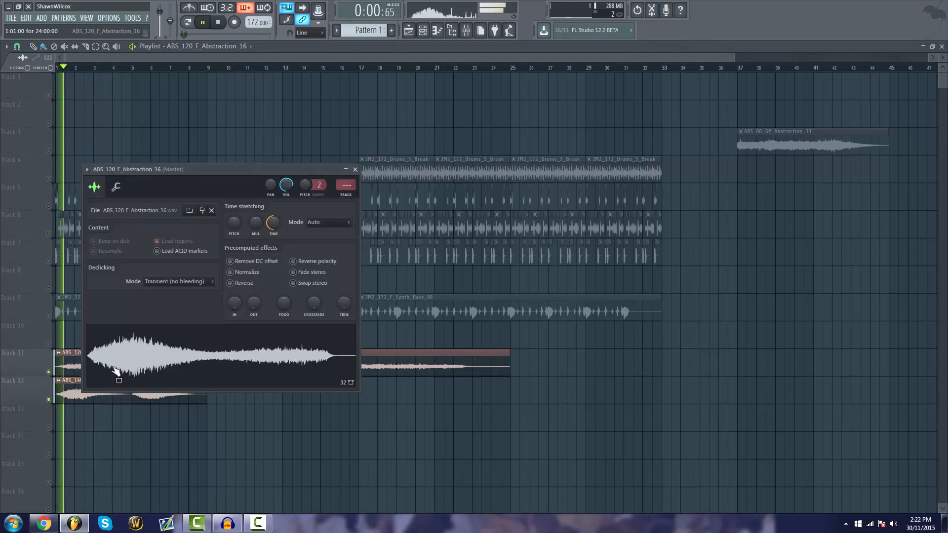
{"action": "left_click", "coordinate": [49, 399]}
{"action": "key", "text": "space"}
{"action": "key", "text": "space"}
Set the time-stretching mode of ABS_120_F_Abstraction_16 to e3 generic and play the soloed sample
{"action": "double_click", "coordinate": [115, 360]}
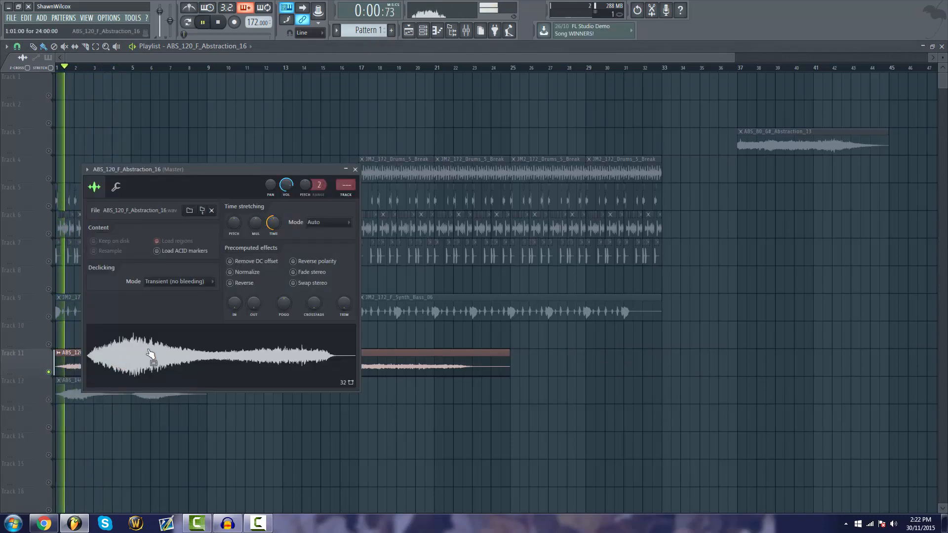
{"action": "left_click", "coordinate": [326, 222]}
{"action": "left_click", "coordinate": [315, 258]}
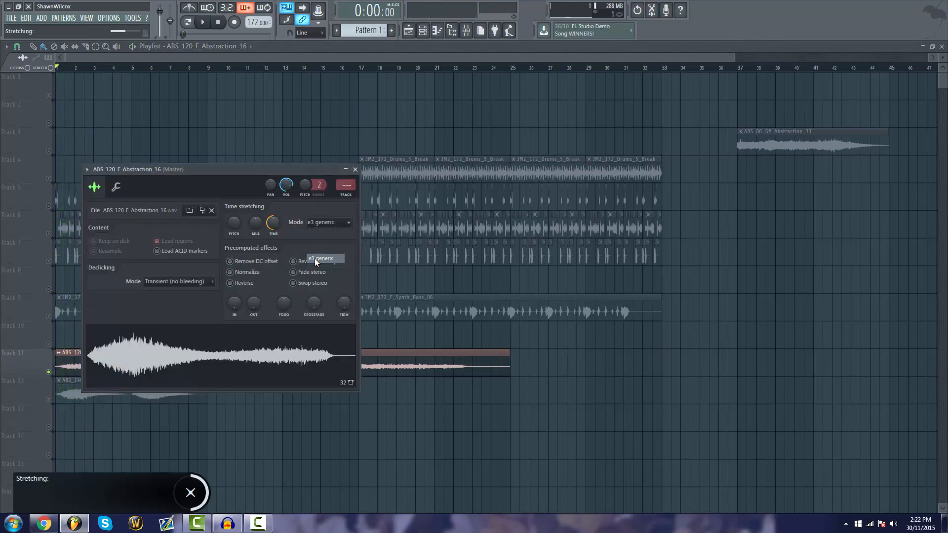
{"action": "key", "text": "space"}
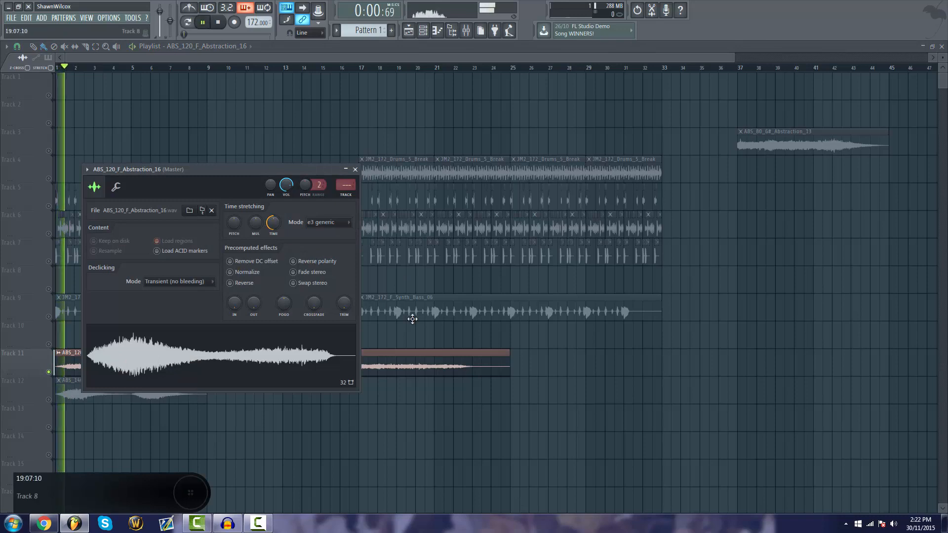
{"action": "key", "text": "Escape"}
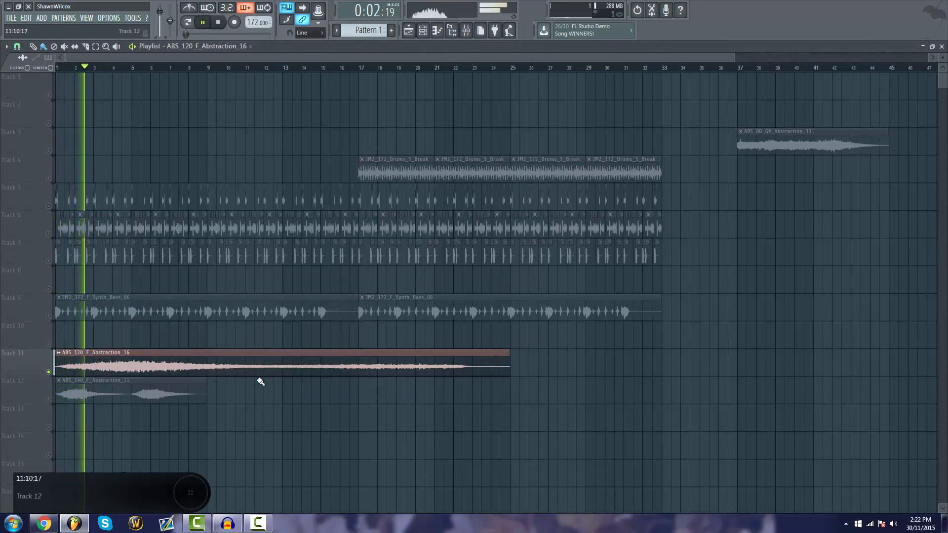
Route the ABS_120_F_Abstraction_16 channel to mixer insert 20
{"action": "double_click", "coordinate": [319, 354]}
{"action": "left_click", "coordinate": [466, 31]}
{"action": "right_click", "coordinate": [229, 176]}
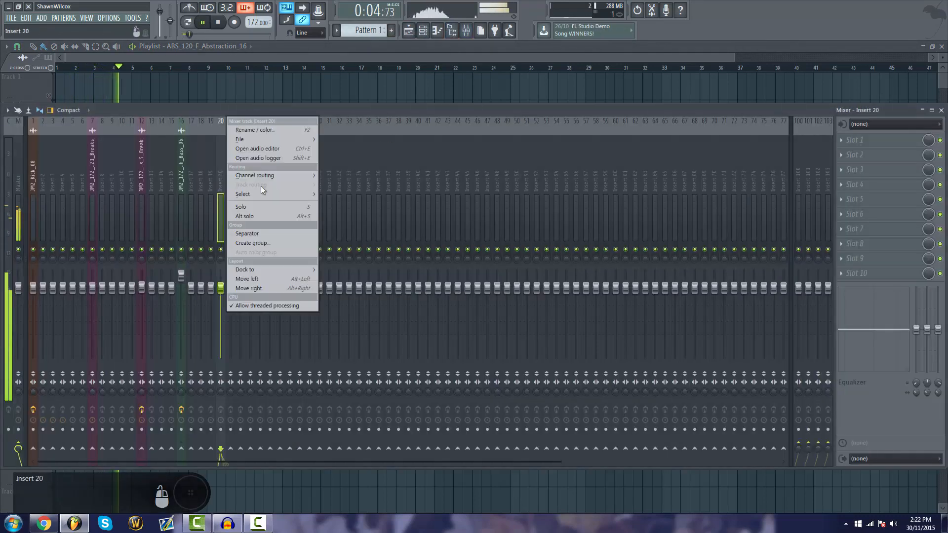
{"action": "left_click", "coordinate": [369, 173]}
Add Fruity Parametric EQ 2 to insert 20 and set its band 1 as a high-pass that cuts the sample's low frequencies
{"action": "left_click", "coordinate": [848, 139]}
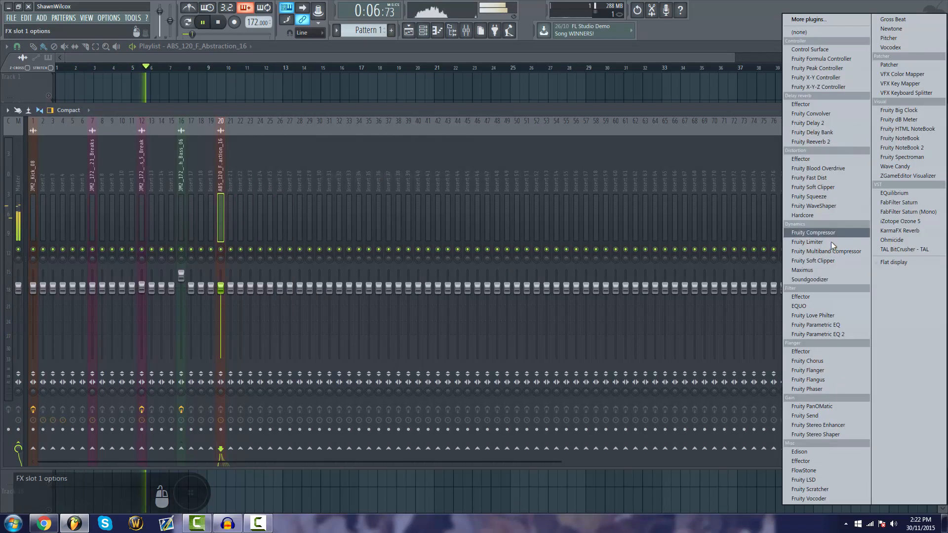
{"action": "left_click", "coordinate": [825, 334]}
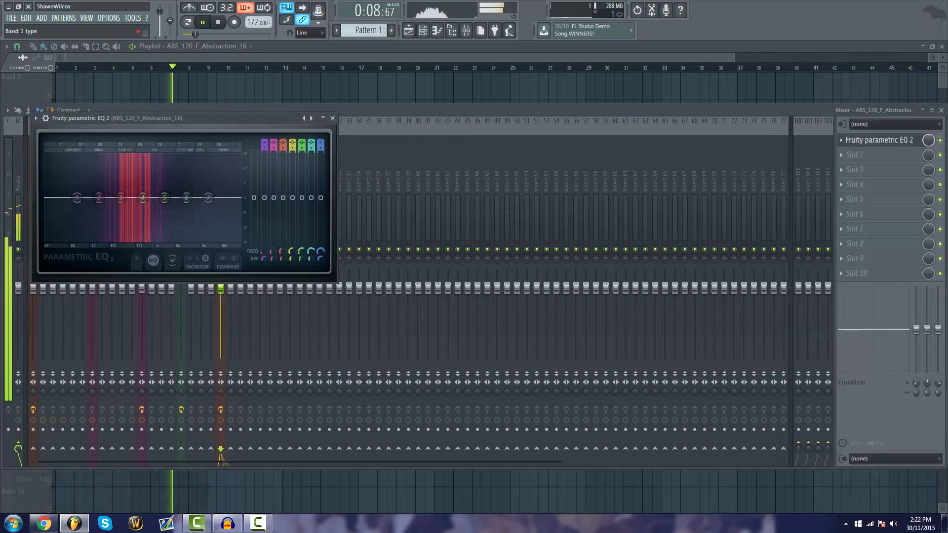
{"action": "left_click_drag", "start_coordinate": [263, 142], "coordinate": [262, 153]}
{"action": "left_click_drag", "start_coordinate": [77, 198], "coordinate": [121, 198]}
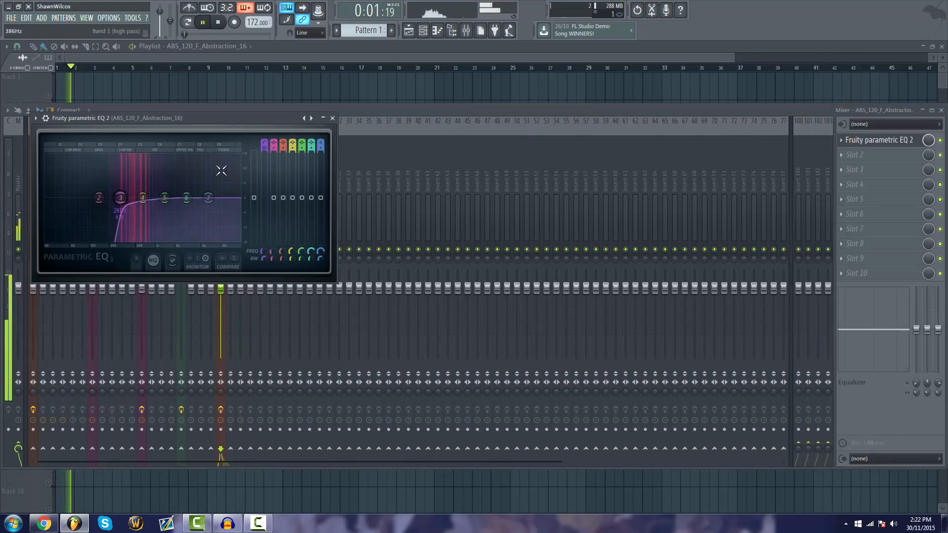
{"action": "key", "text": "Escape"}
Lower the level of the ABS_120_F_Abstraction_16 insert and replay the sample from the start of the playlist
{"action": "left_click_drag", "start_coordinate": [213, 286], "coordinate": [220, 302]}
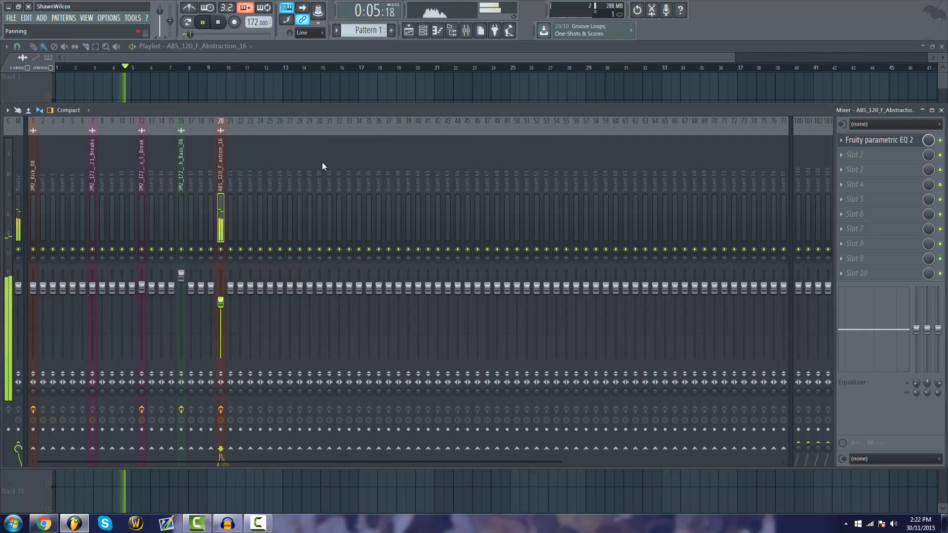
{"action": "key", "text": "F9"}
{"action": "key", "text": "space"}
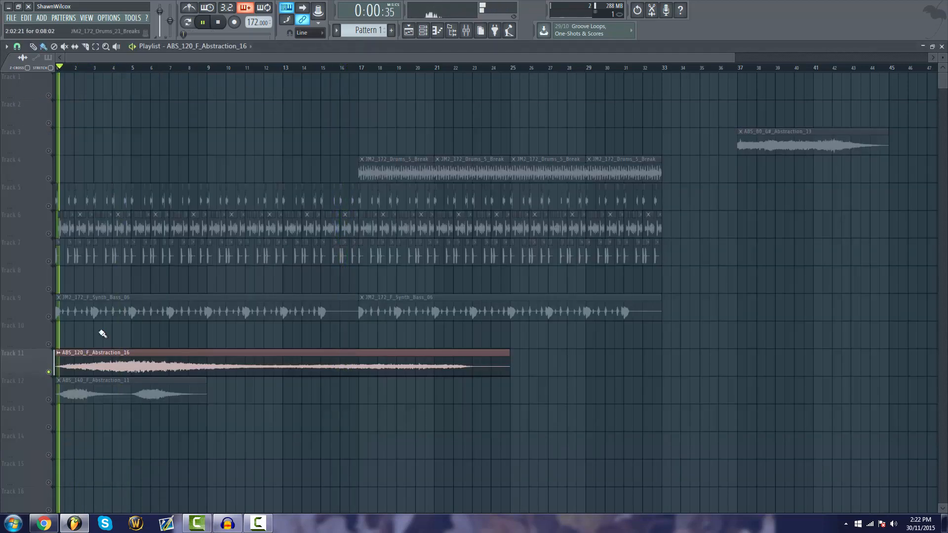
{"action": "key", "text": "space"}
Raise the synth bass insert to about 123% (5.2 dB) and rebalance the levels of the two Abstraction inserts in the mixer
{"action": "key", "text": "F9"}
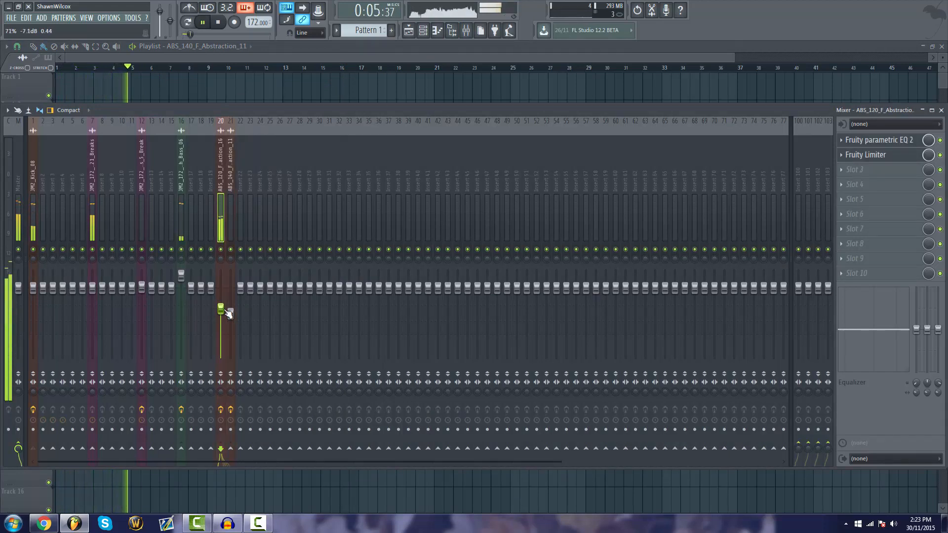
{"action": "left_click_drag", "start_coordinate": [183, 276], "coordinate": [183, 272]}
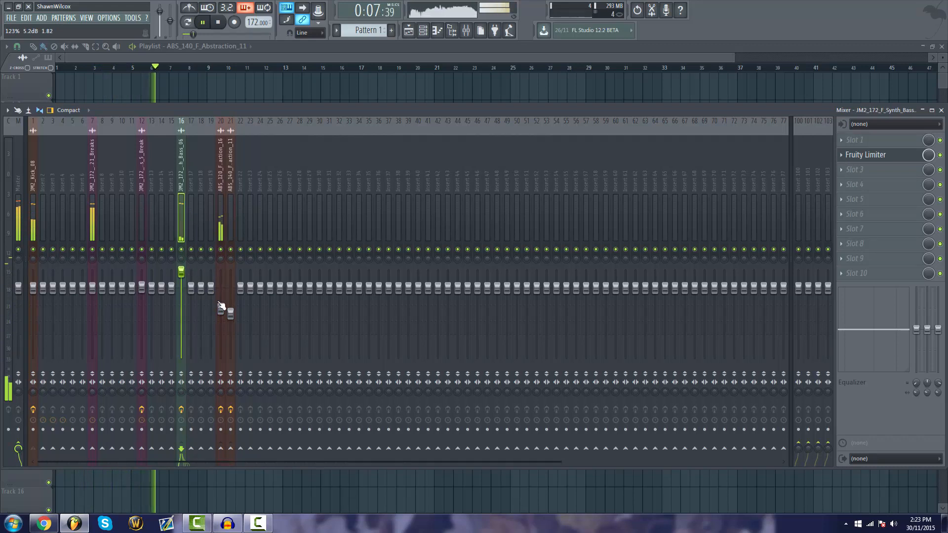
{"action": "mouse_move", "coordinate": [221, 309]}
{"action": "left_mouse_down"}
{"action": "mouse_move", "coordinate": [221, 299]}
{"action": "mouse_move", "coordinate": [230, 310]}
{"action": "left_mouse_up"}
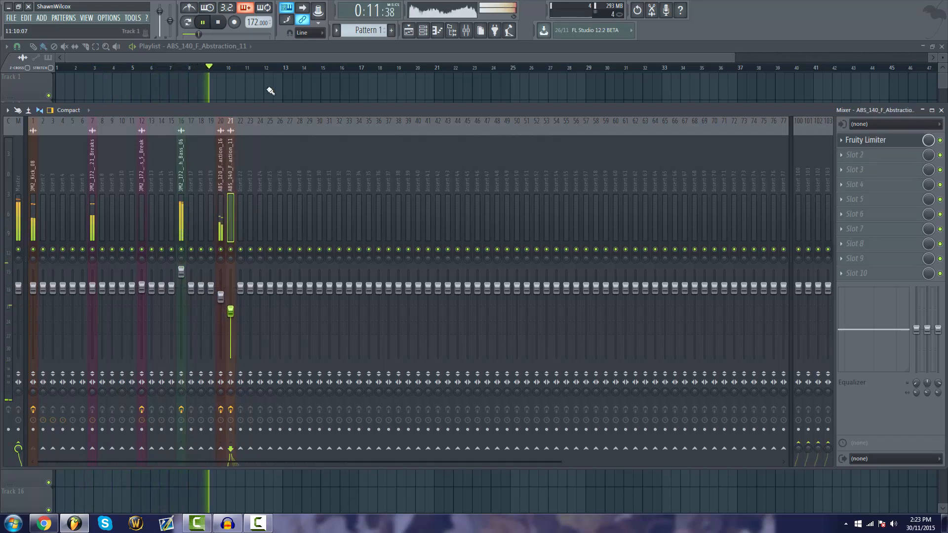
{"action": "left_click", "coordinate": [286, 58]}
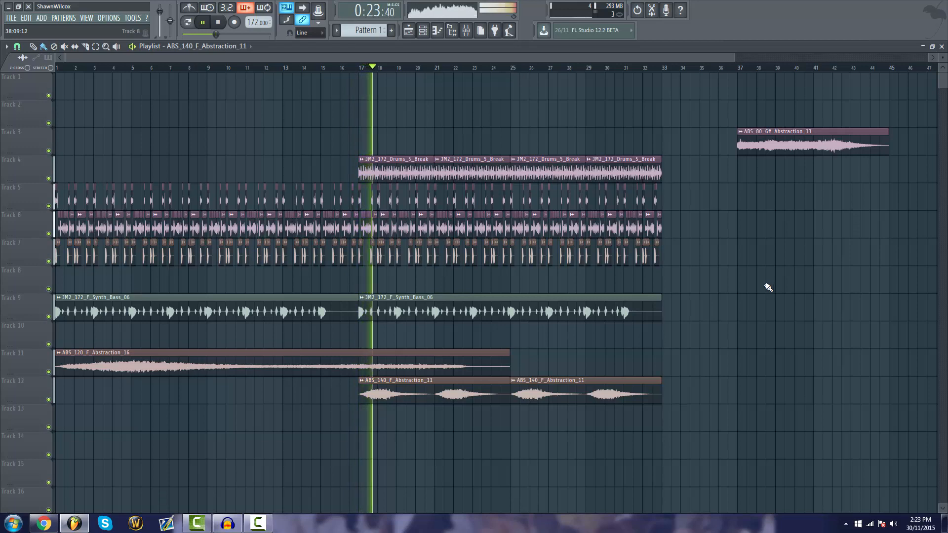
Slightly lower the level of the JM2_172_Drums_5_Break insert in the mixer and return to the playlist
{"action": "key", "text": "F9"}
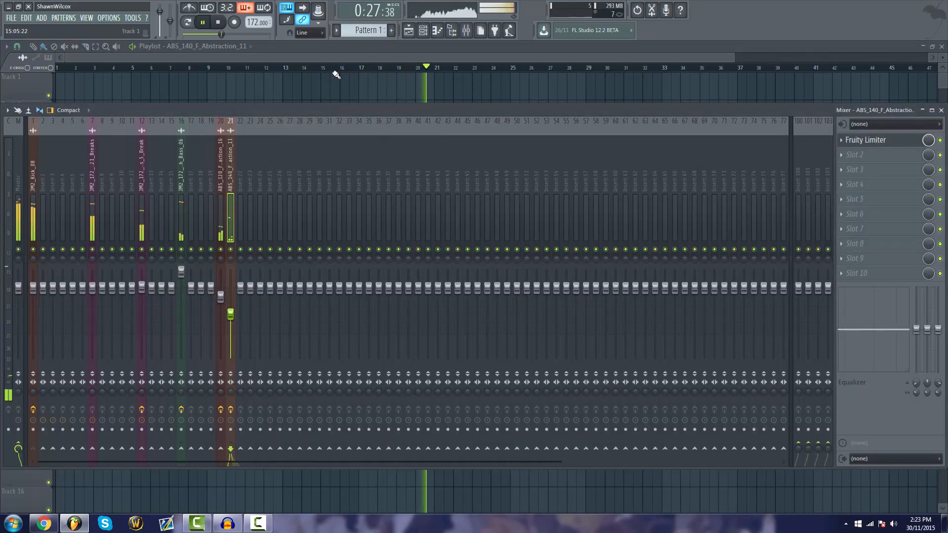
{"action": "key", "text": "F9"}
{"action": "key", "text": "F9"}
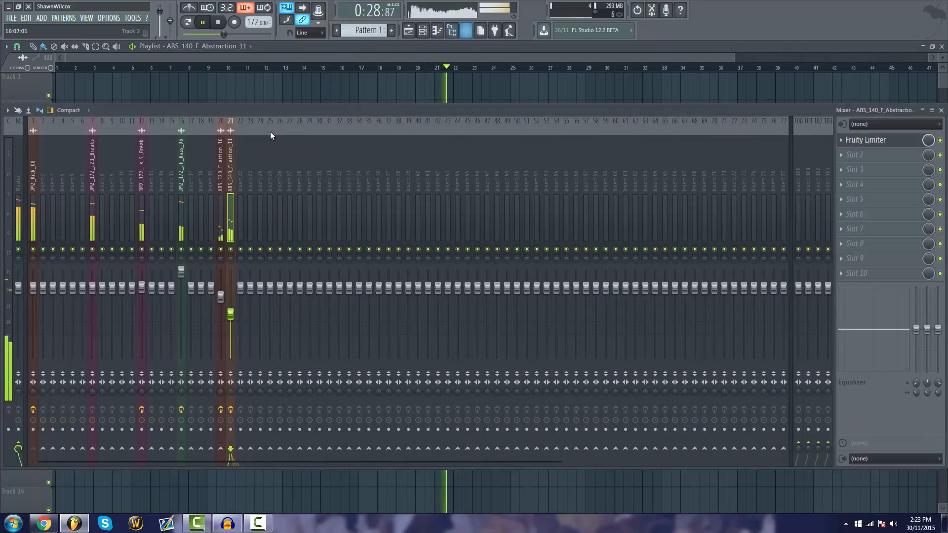
{"action": "left_click", "coordinate": [142, 166]}
{"action": "mouse_move", "coordinate": [143, 289]}
{"action": "left_mouse_down"}
{"action": "mouse_move", "coordinate": [142, 316]}
{"action": "mouse_move", "coordinate": [142, 295]}
{"action": "left_mouse_up"}
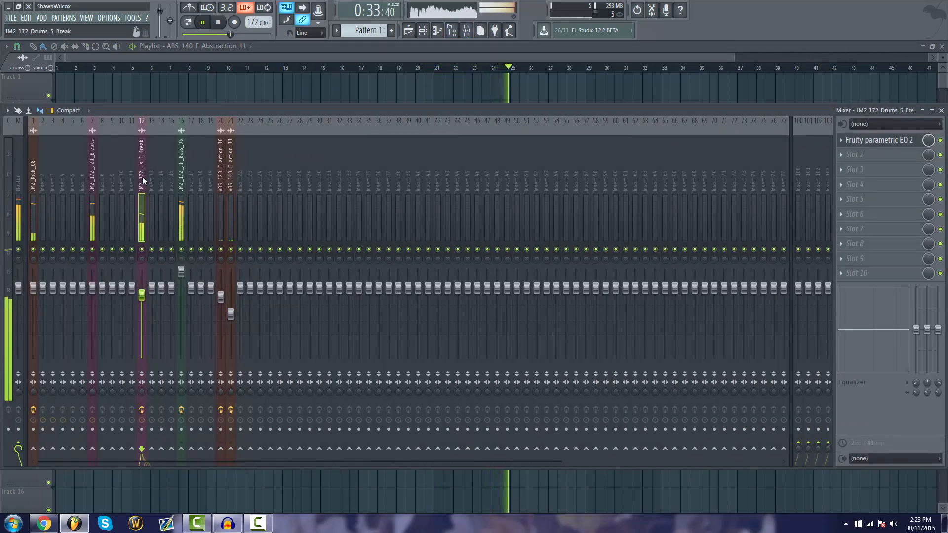
{"action": "key", "text": "F9"}
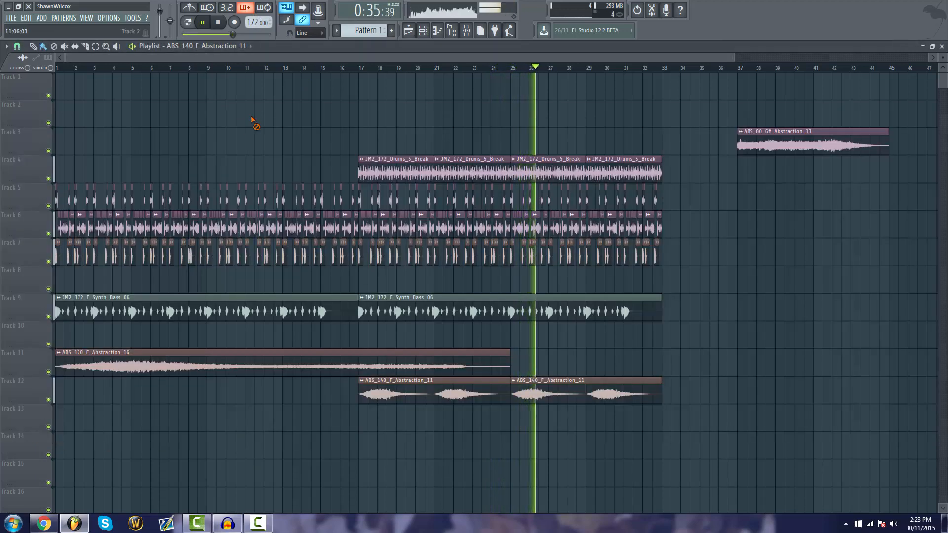
Adjust the panning in the channel settings of ABS_140_F_Abstraction_11 while the arrangement plays
{"action": "double_click", "coordinate": [549, 382]}
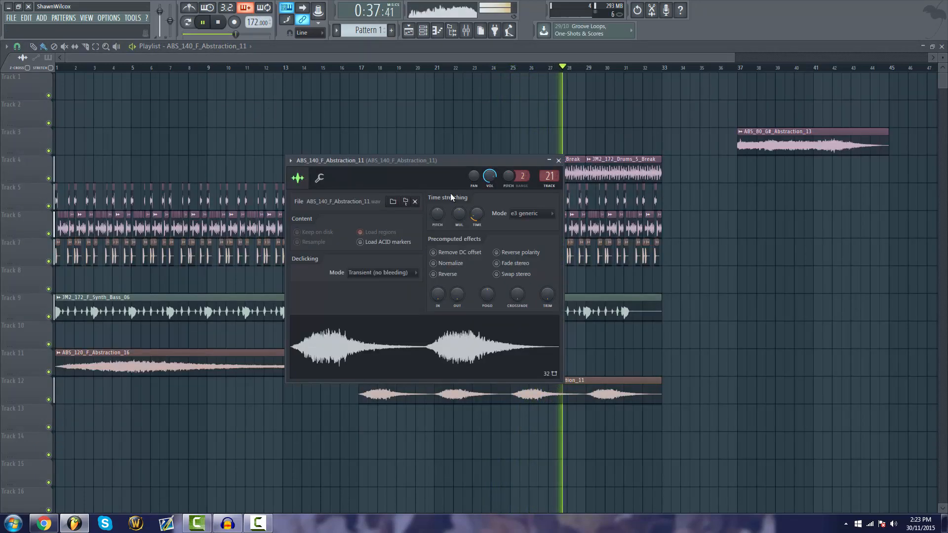
{"action": "left_click_drag", "start_coordinate": [474, 176], "coordinate": [474, 171]}
{"action": "key", "text": "Escape"}
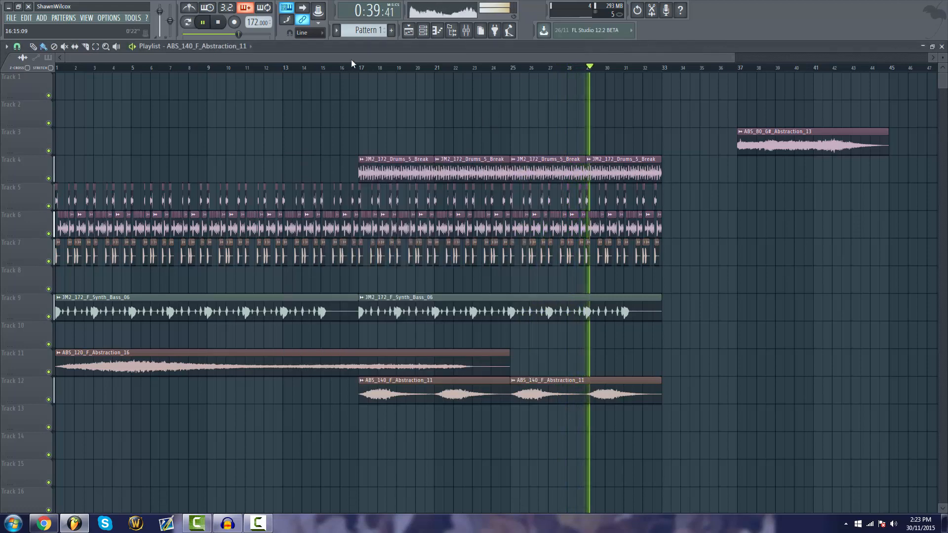
Stop playback and delete the unused G# Abstraction clip at bar 37 on track 3
{"action": "left_click", "coordinate": [218, 22]}
{"action": "right_click", "coordinate": [768, 155]}
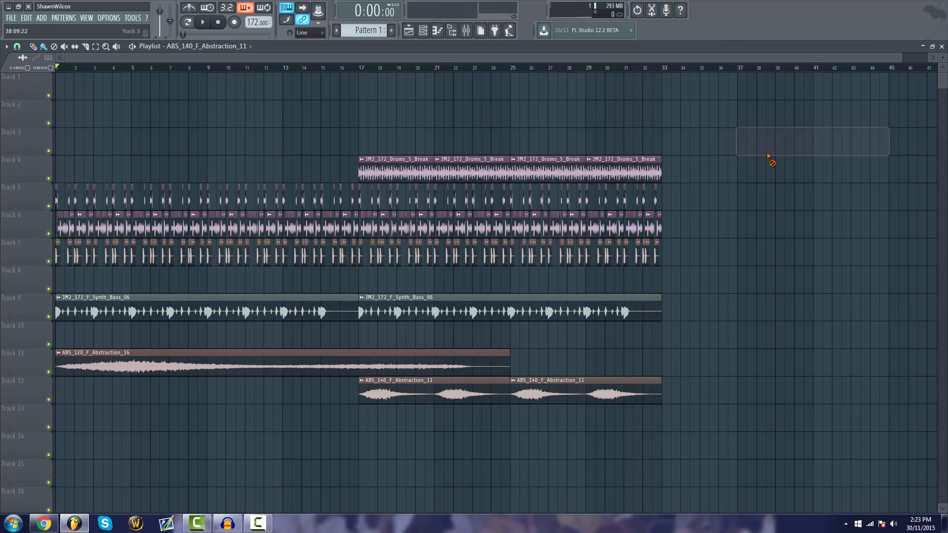